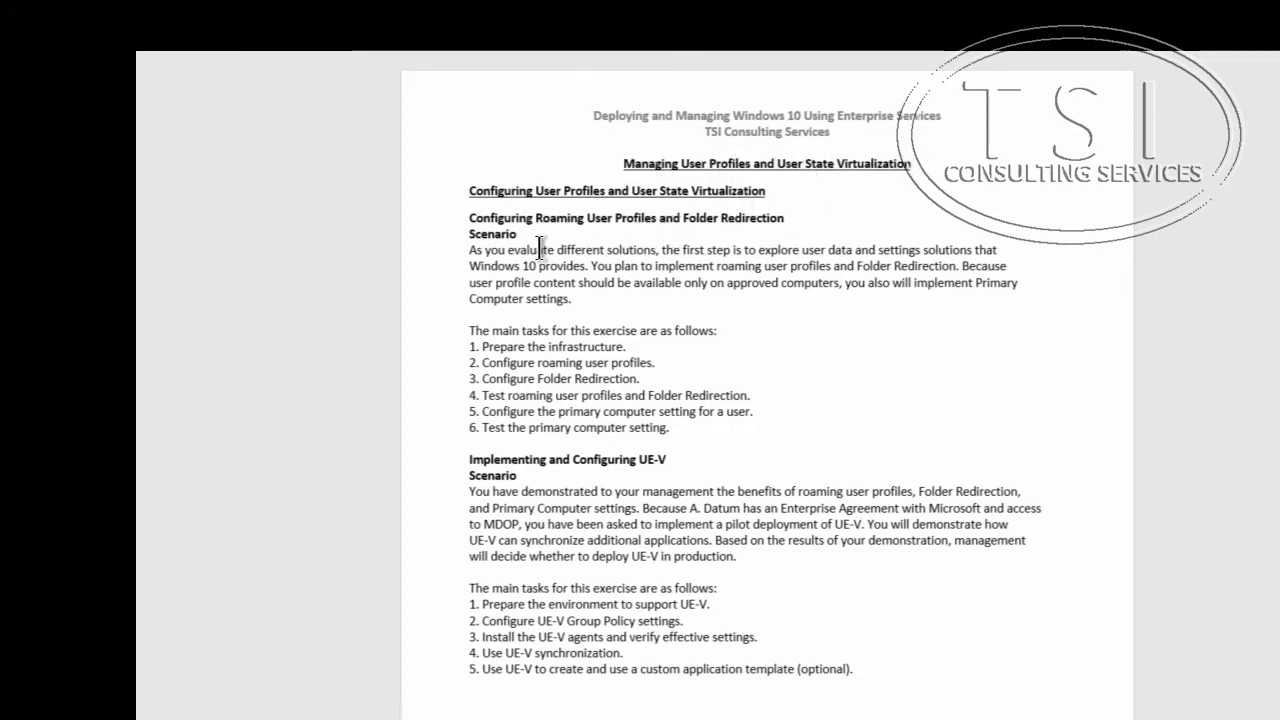
Review the Roaming Profiles heading and six-task list in Word, then bring up File Explorer.
drag(466, 218, 819, 225)
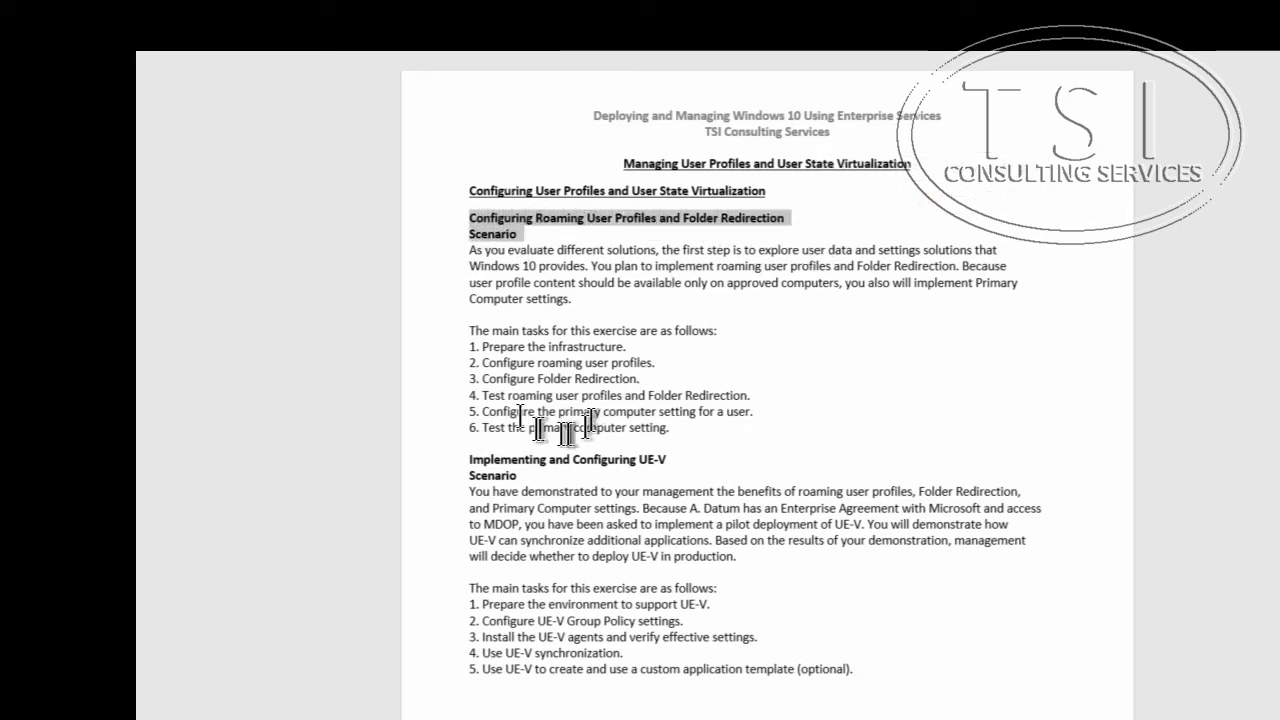
drag(483, 347, 742, 432)
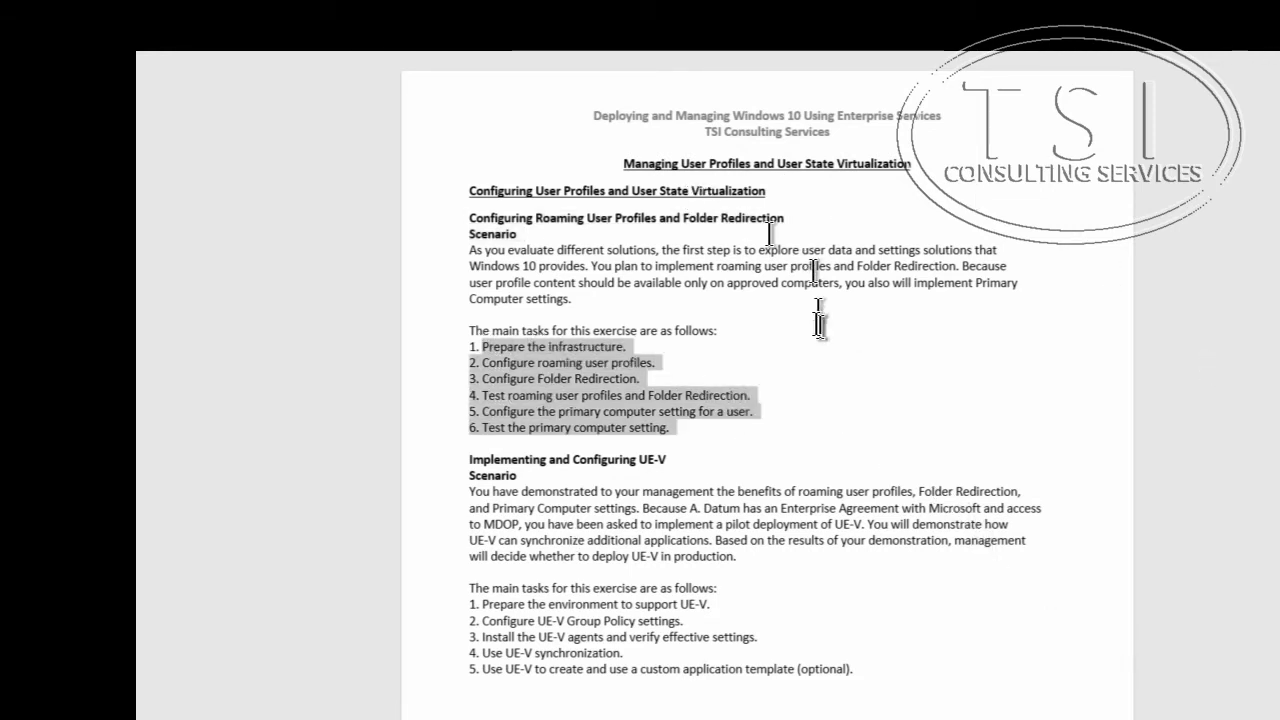
click(692, 330)
drag(469, 347, 640, 350)
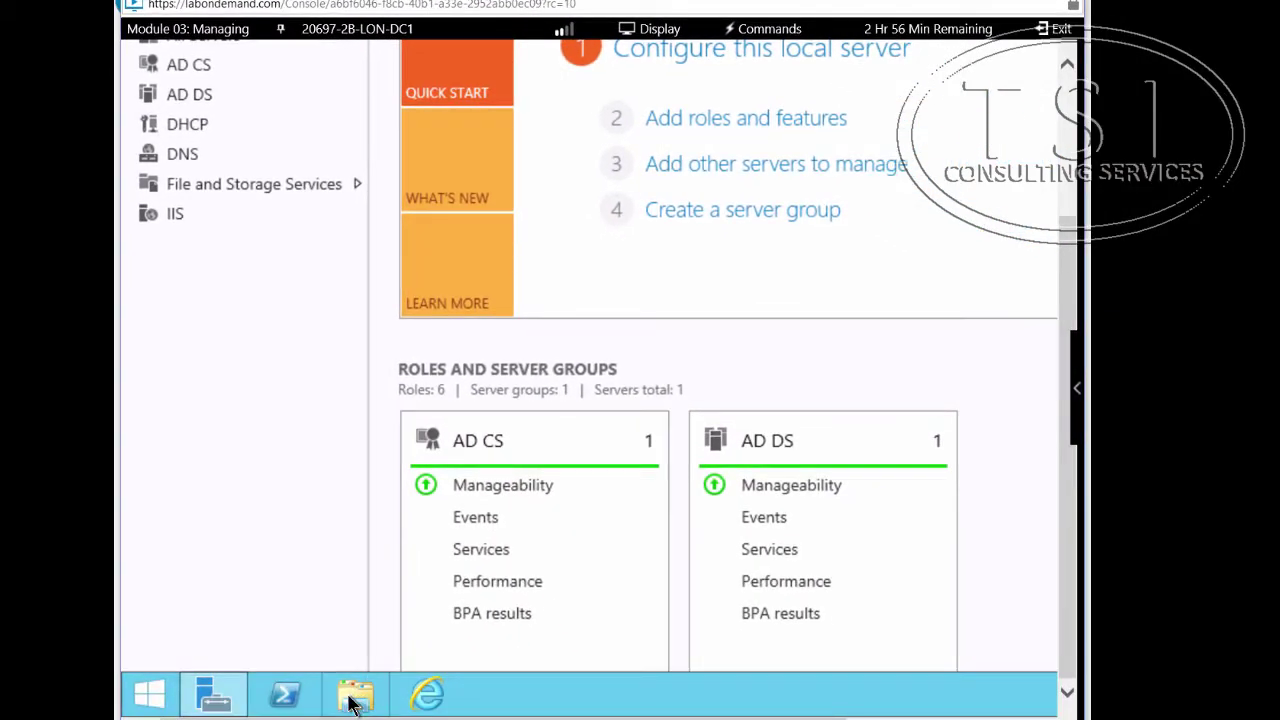
click(354, 696)
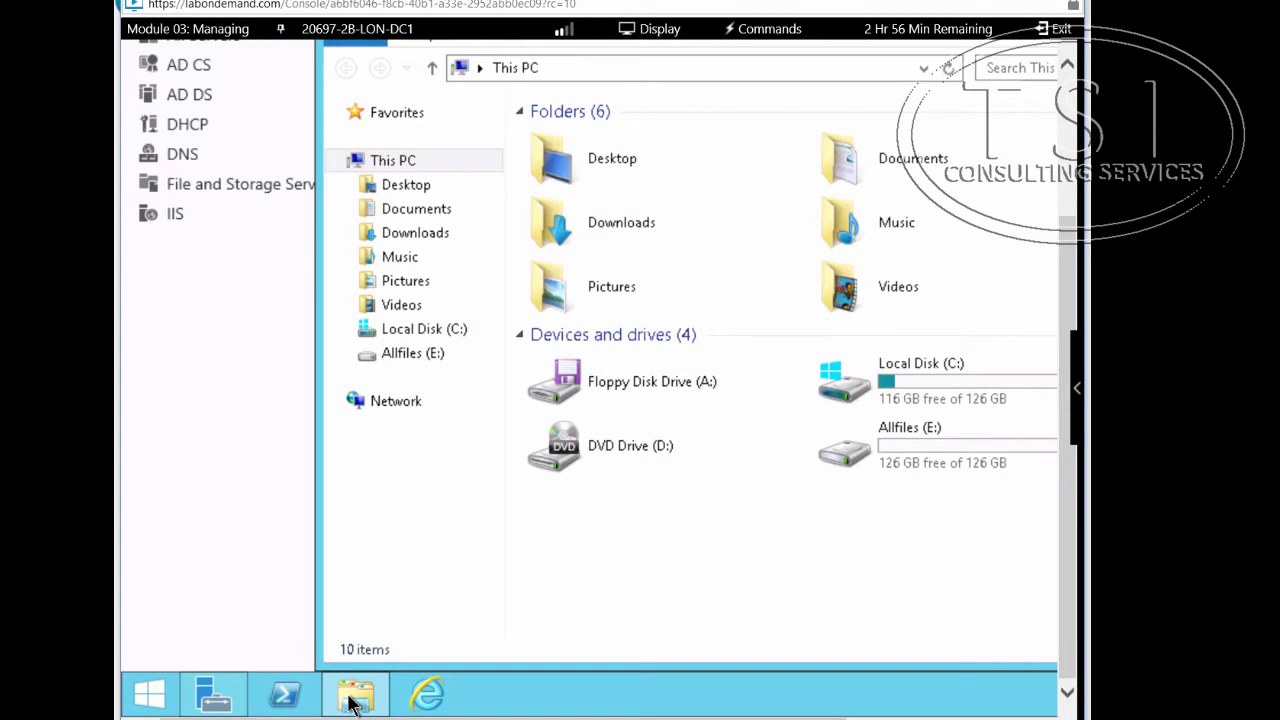
Create a new folder named Profiles at the root of Local Disk (C:).
click(417, 326)
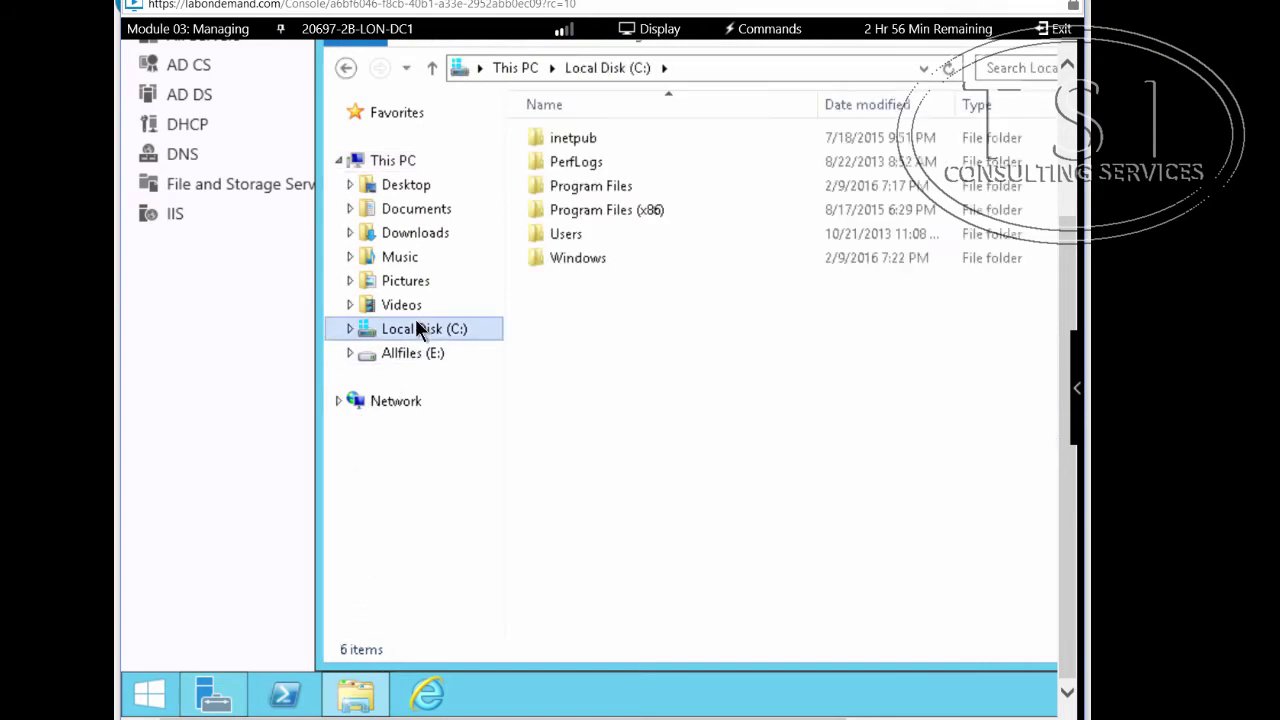
right_click(695, 349)
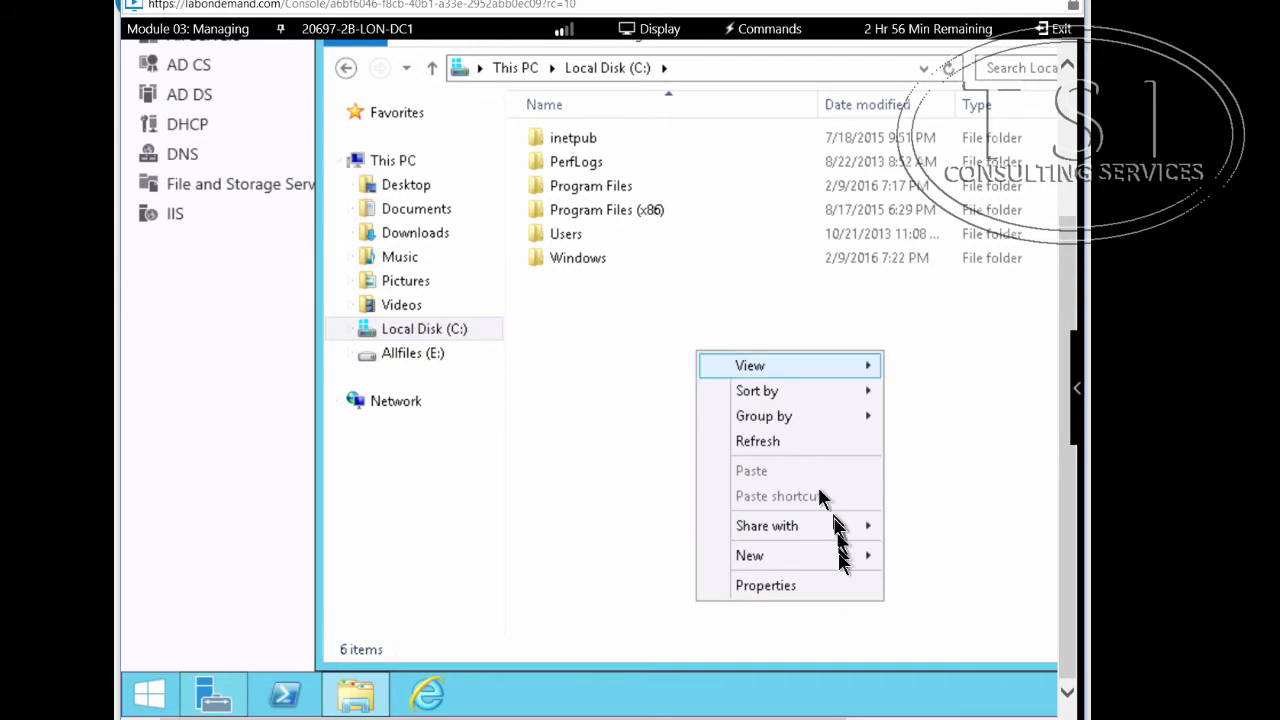
mouse_move(834, 564)
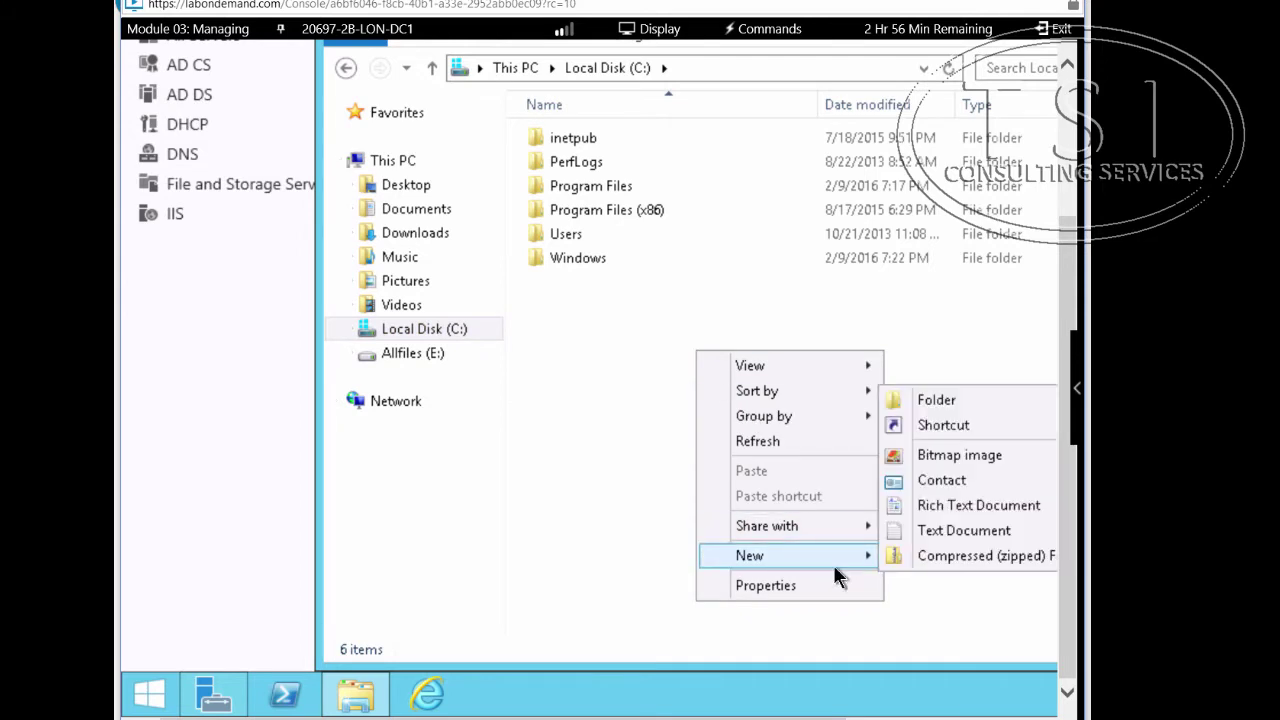
click(922, 400)
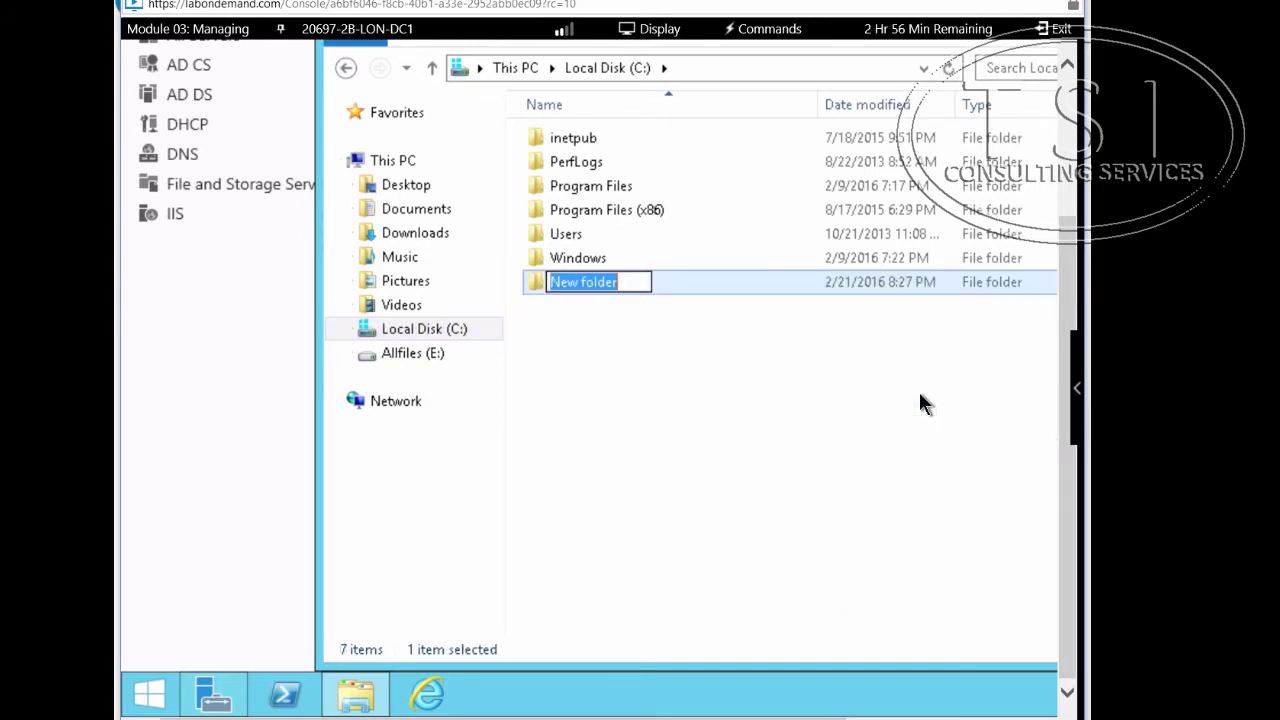
text(Profiles)
key(Return)
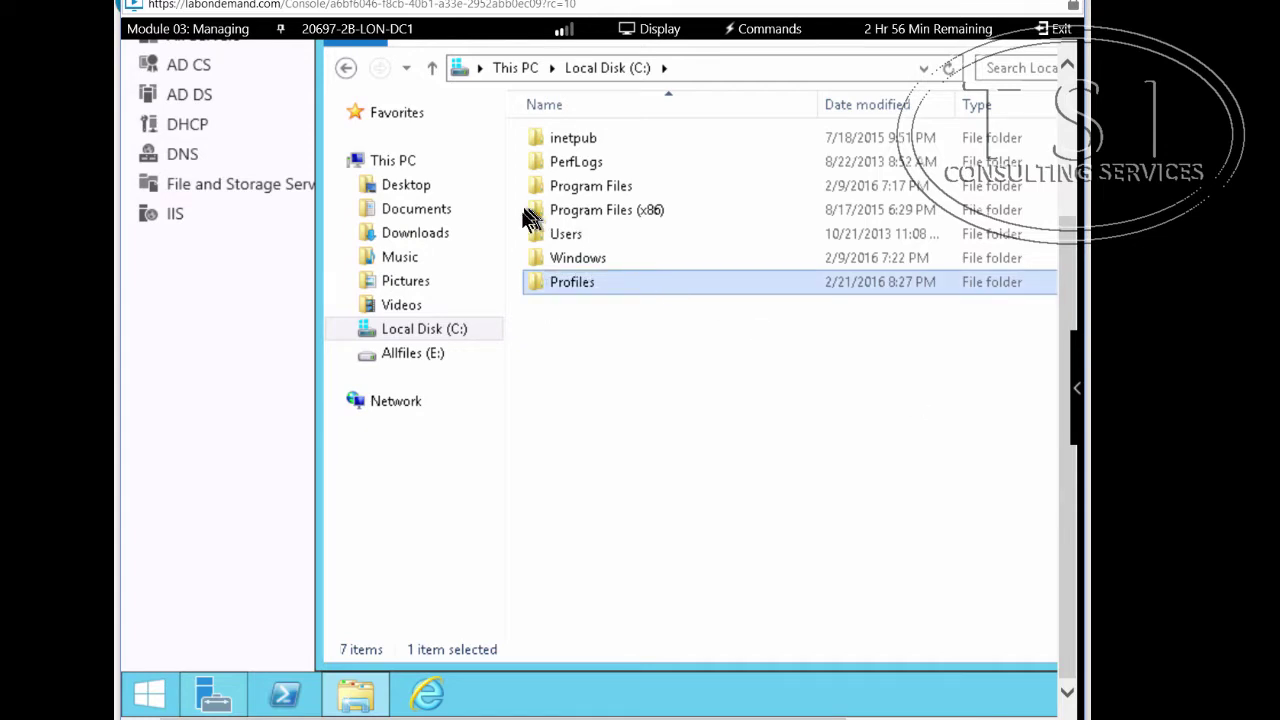
right_click(571, 283)
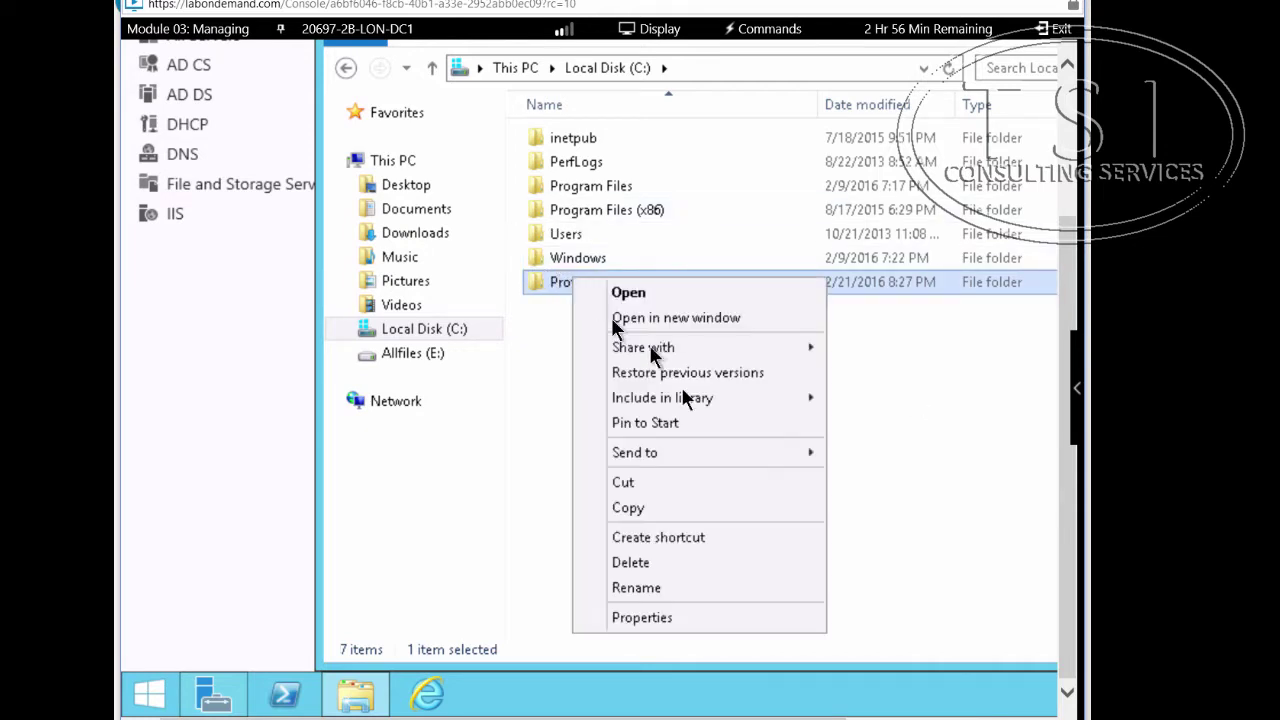
Add ADATUM\Domain Users to the Profiles folder's security list with Allow Full control.
click(712, 620)
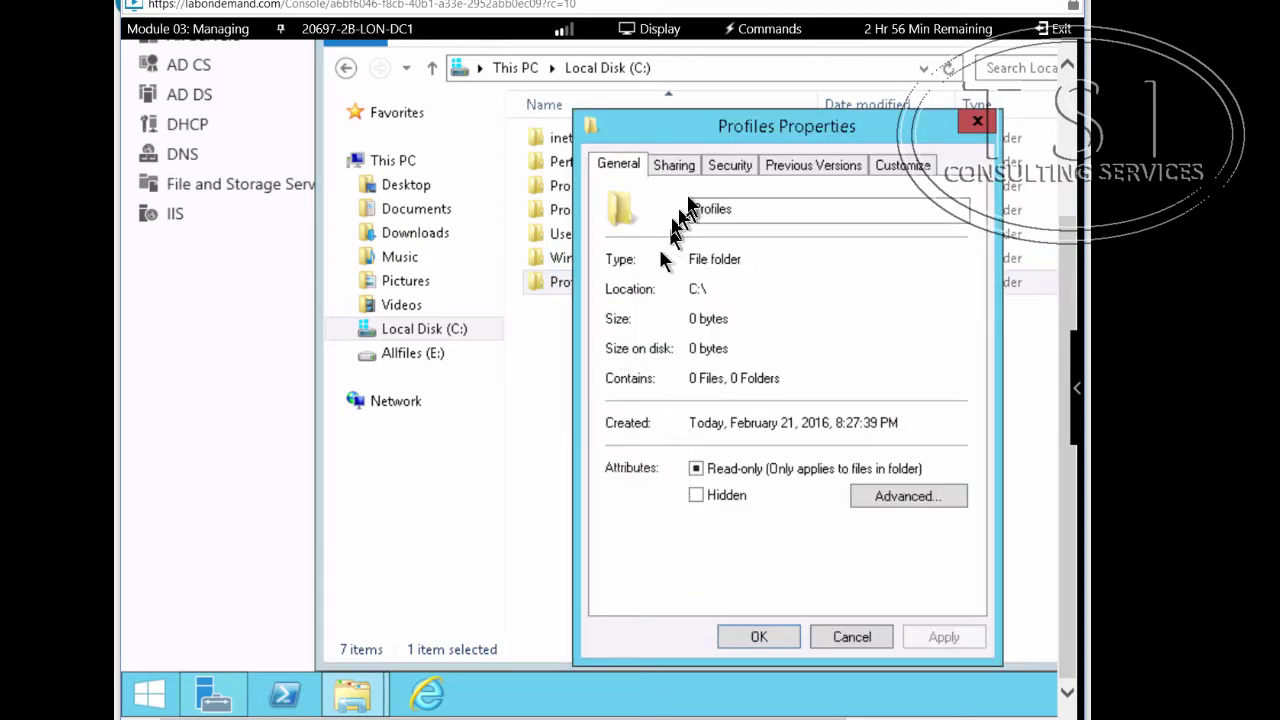
click(720, 165)
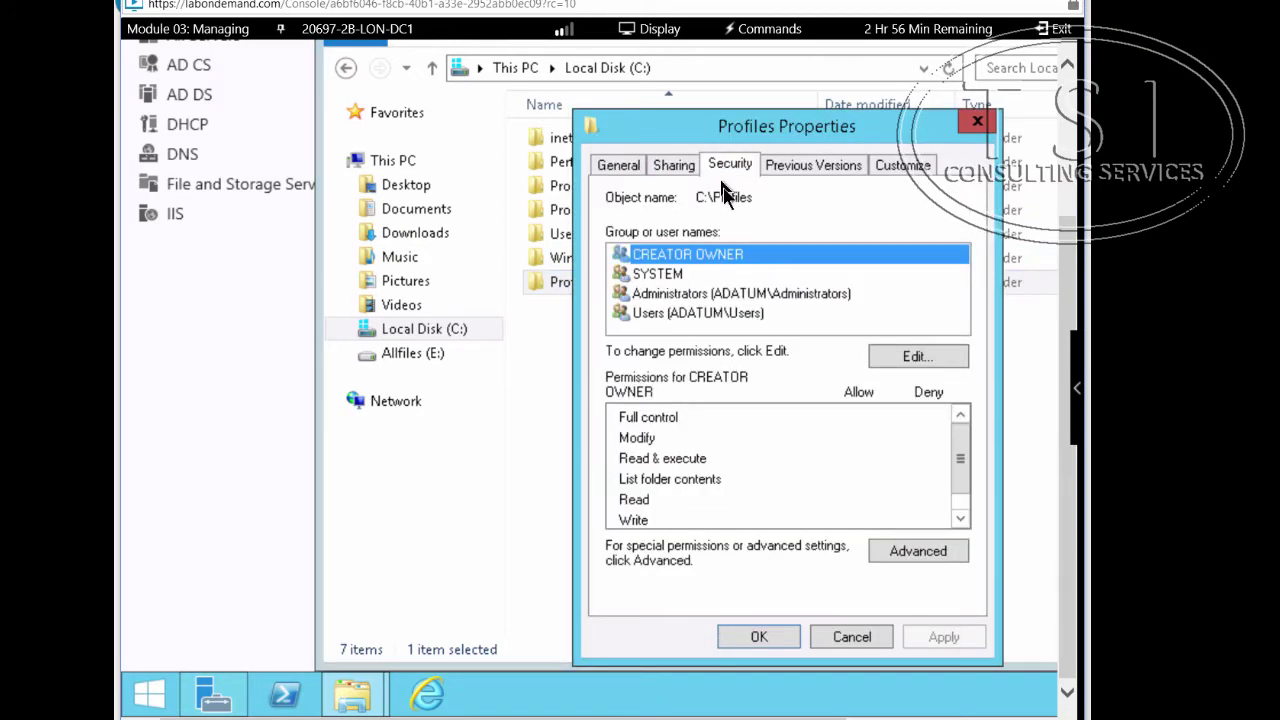
click(922, 354)
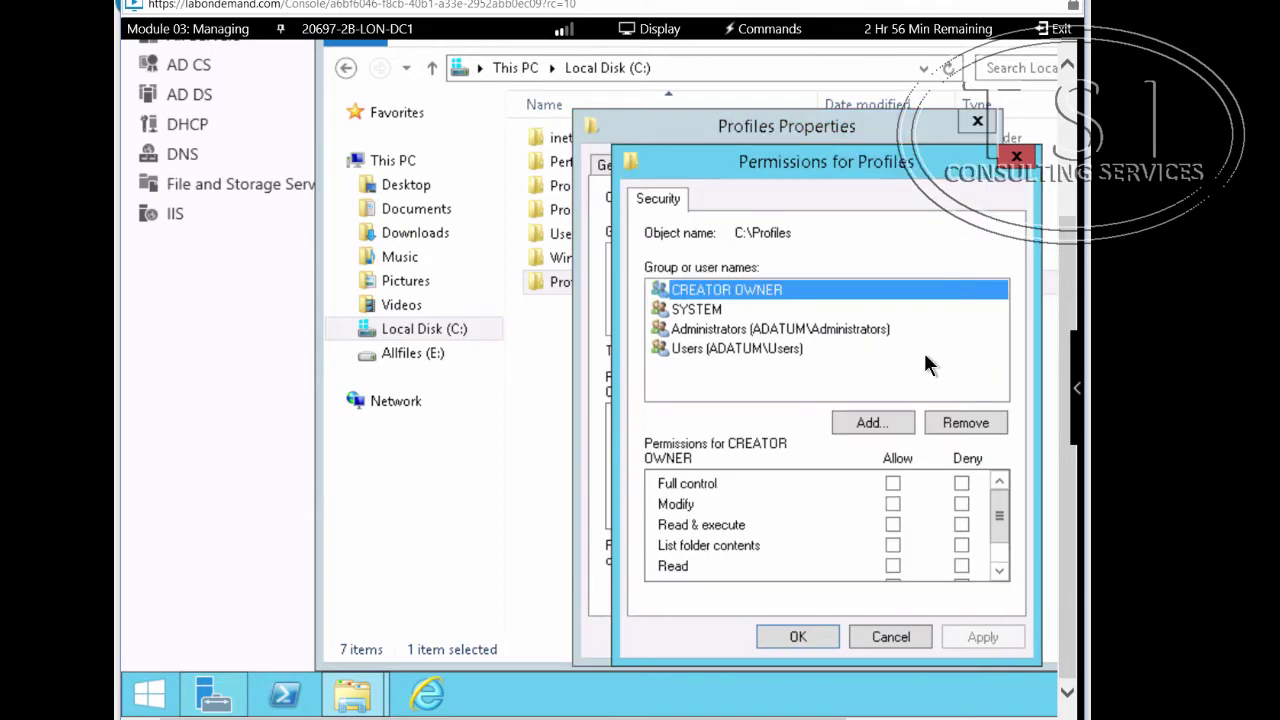
click(872, 423)
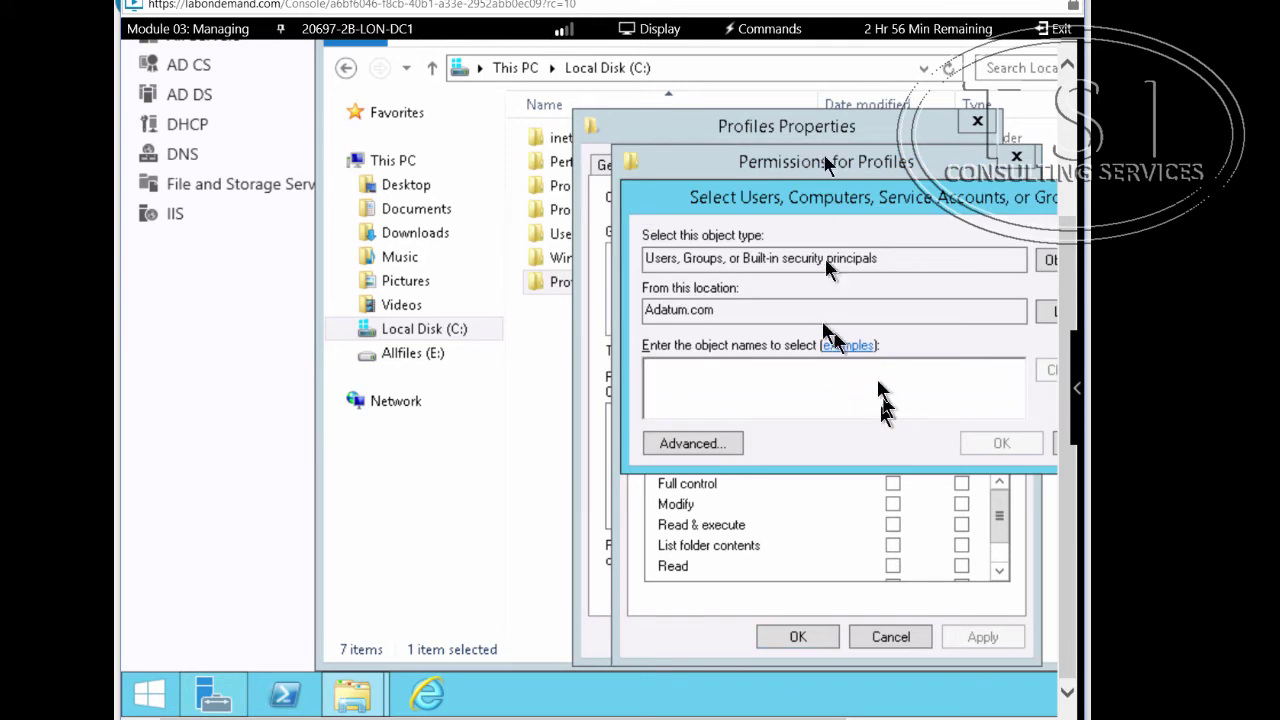
drag(780, 203, 617, 201)
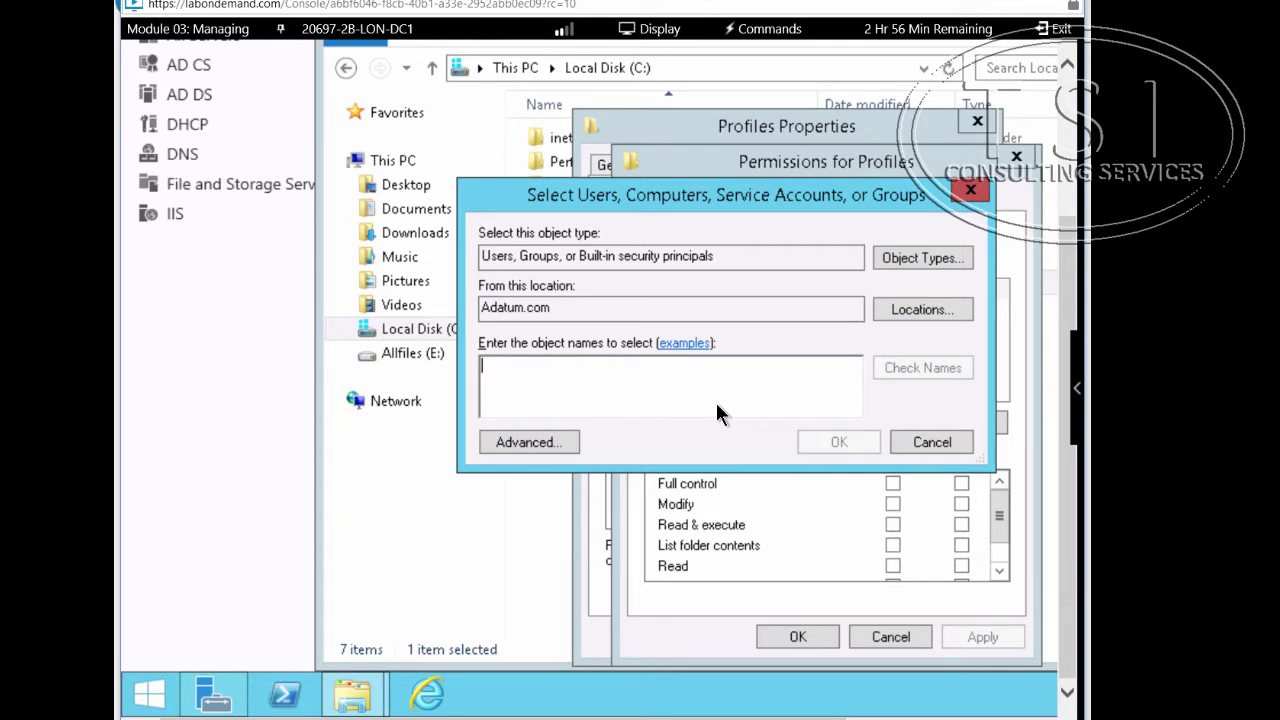
text(domai)
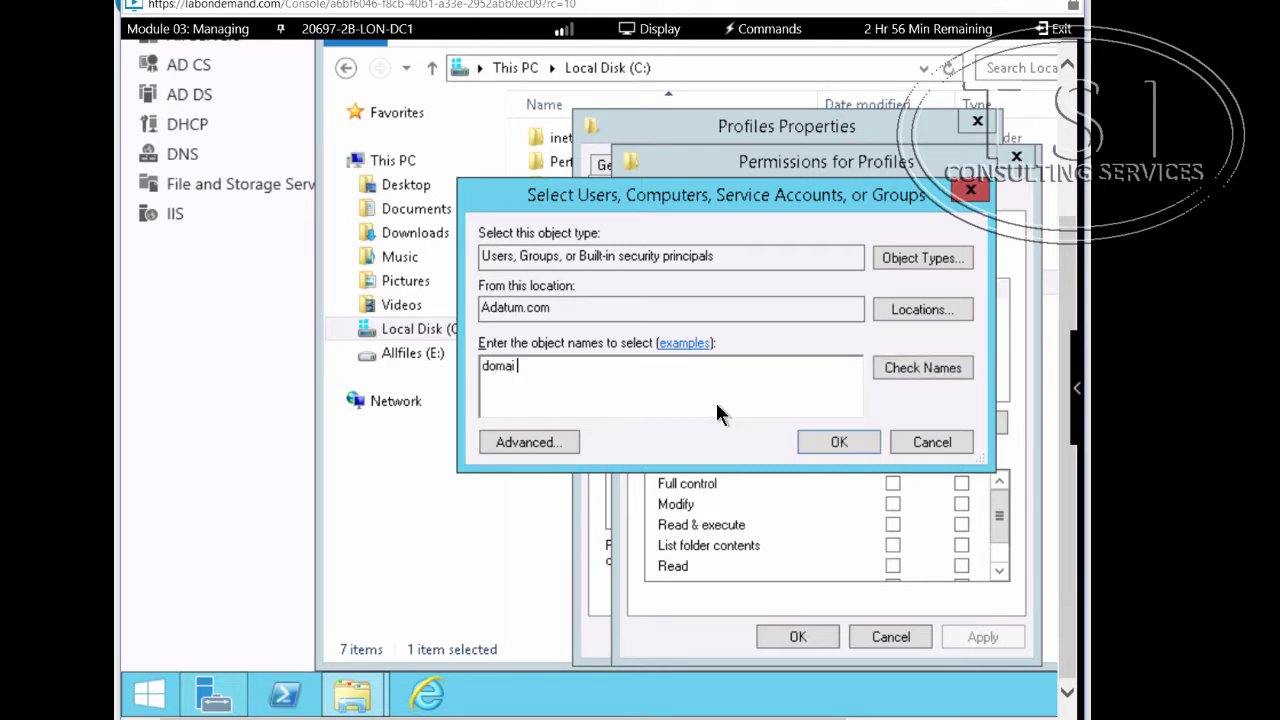
text(n)
click(949, 366)
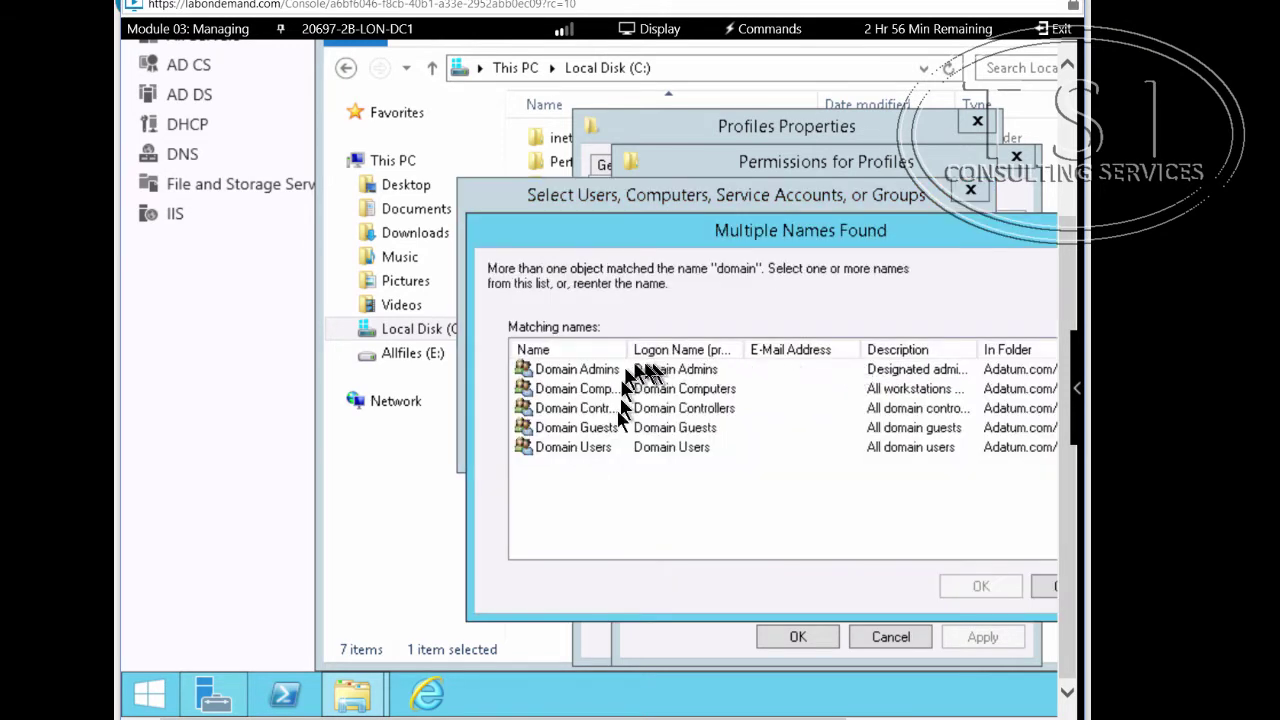
click(597, 450)
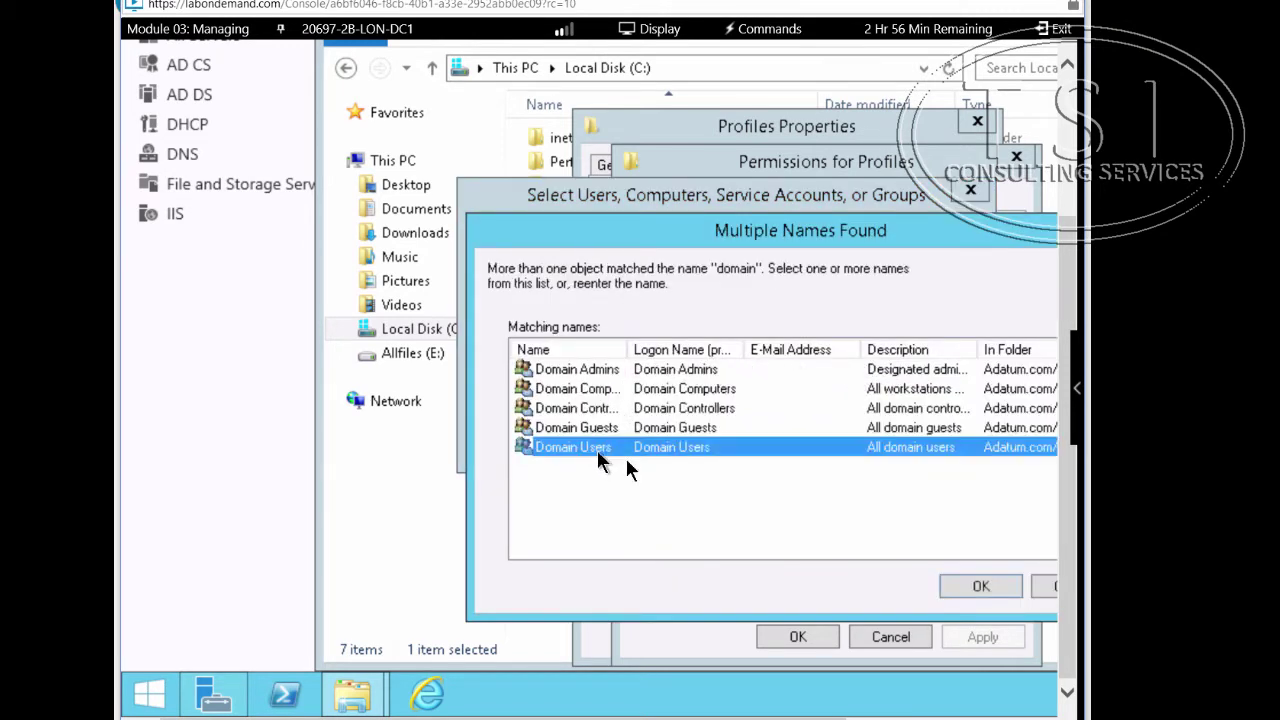
click(981, 587)
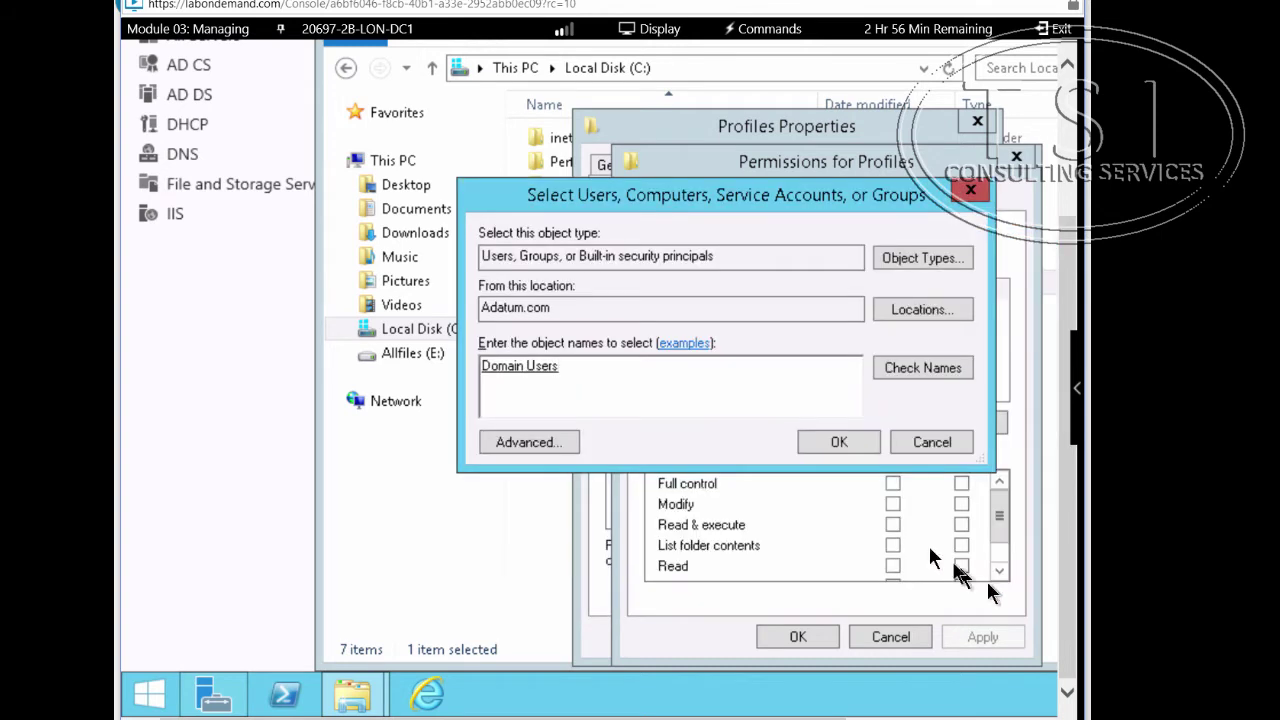
click(834, 442)
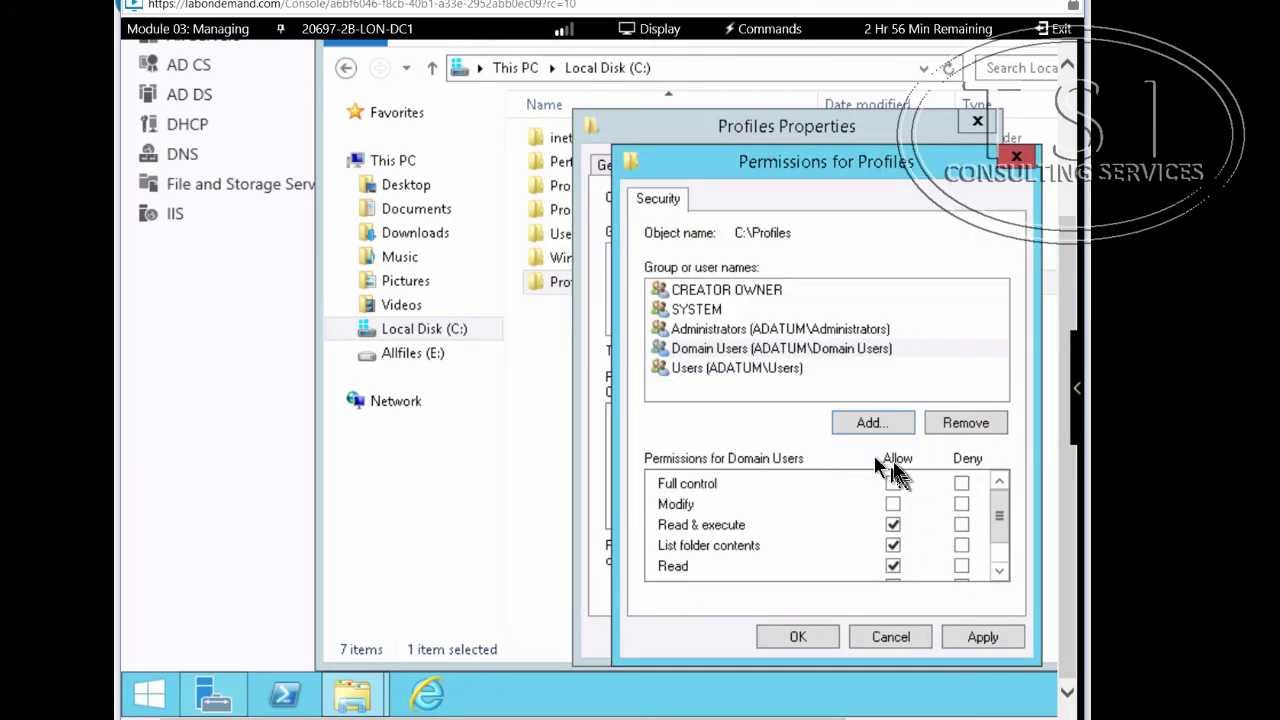
click(893, 485)
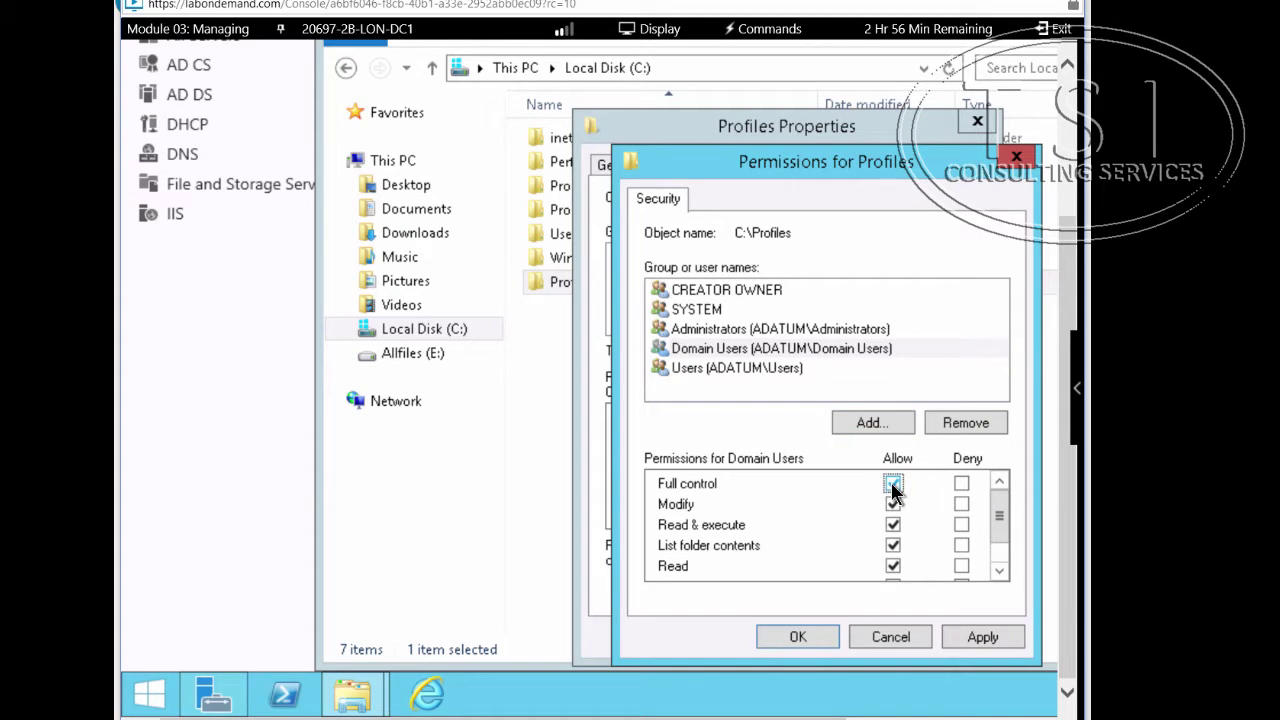
click(790, 636)
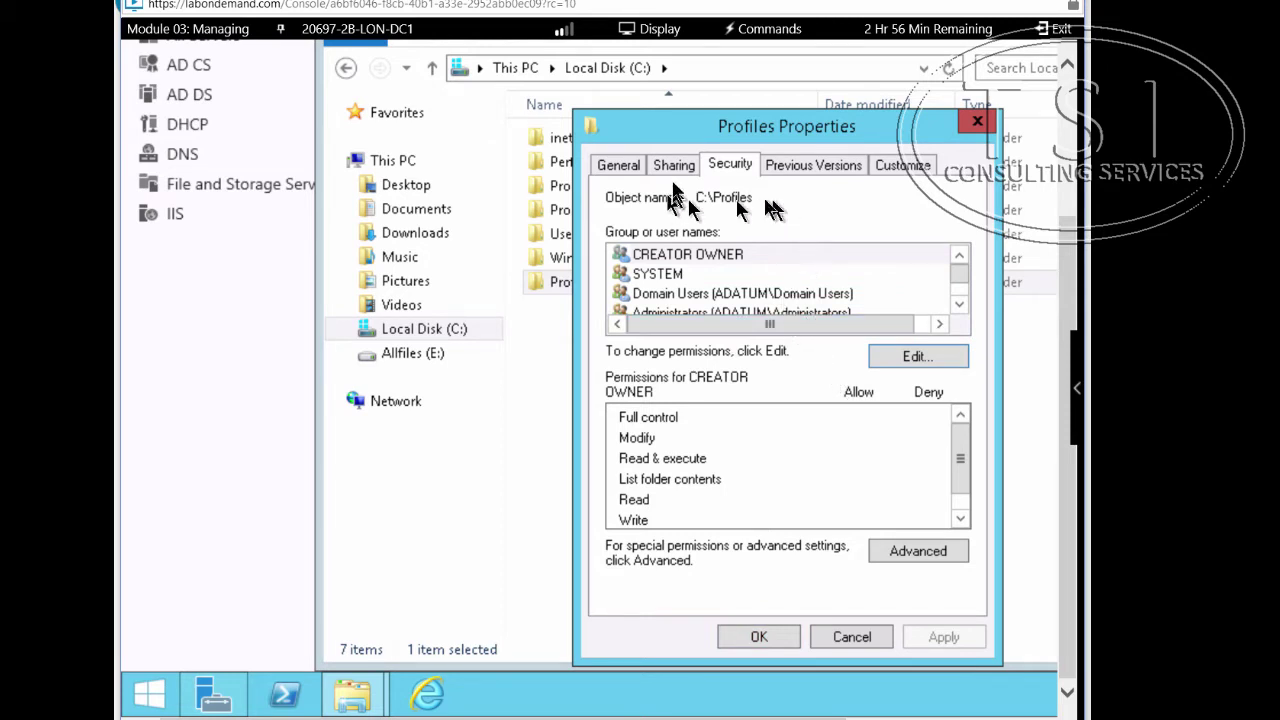
Share the Profiles folder as Profiles with Everyone allowed Full Control, then close its properties.
click(673, 165)
click(692, 434)
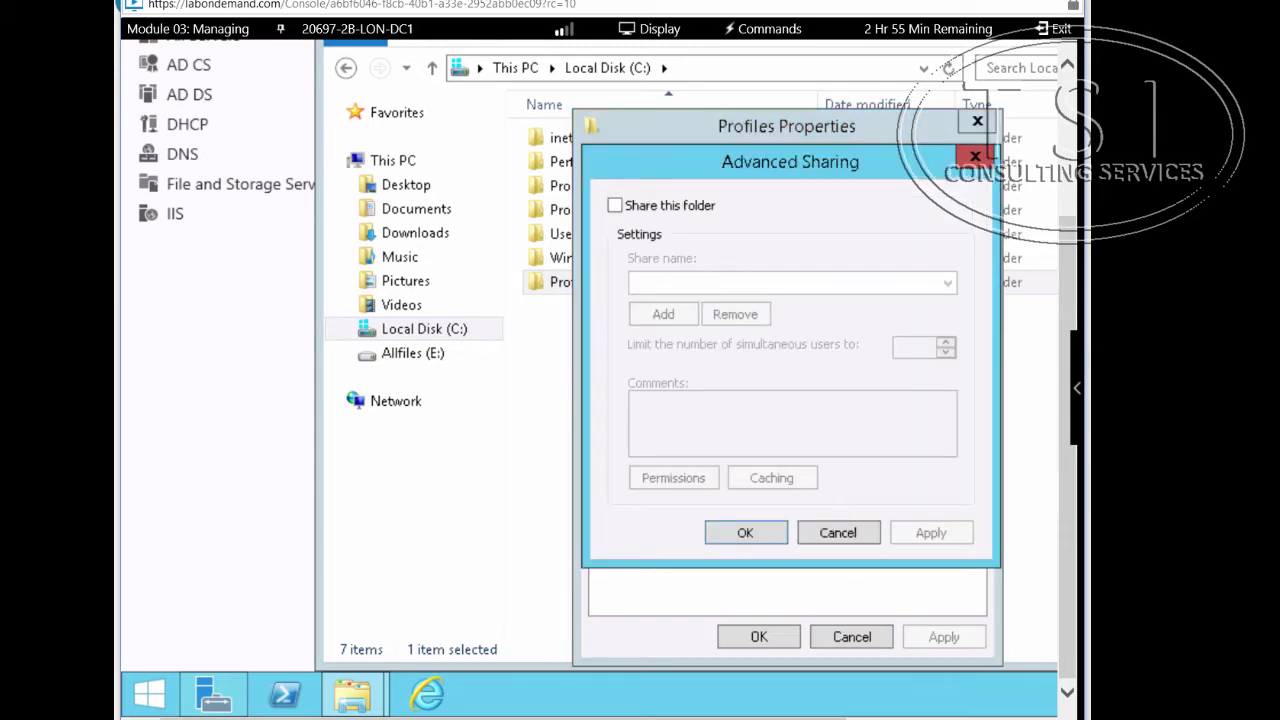
click(659, 206)
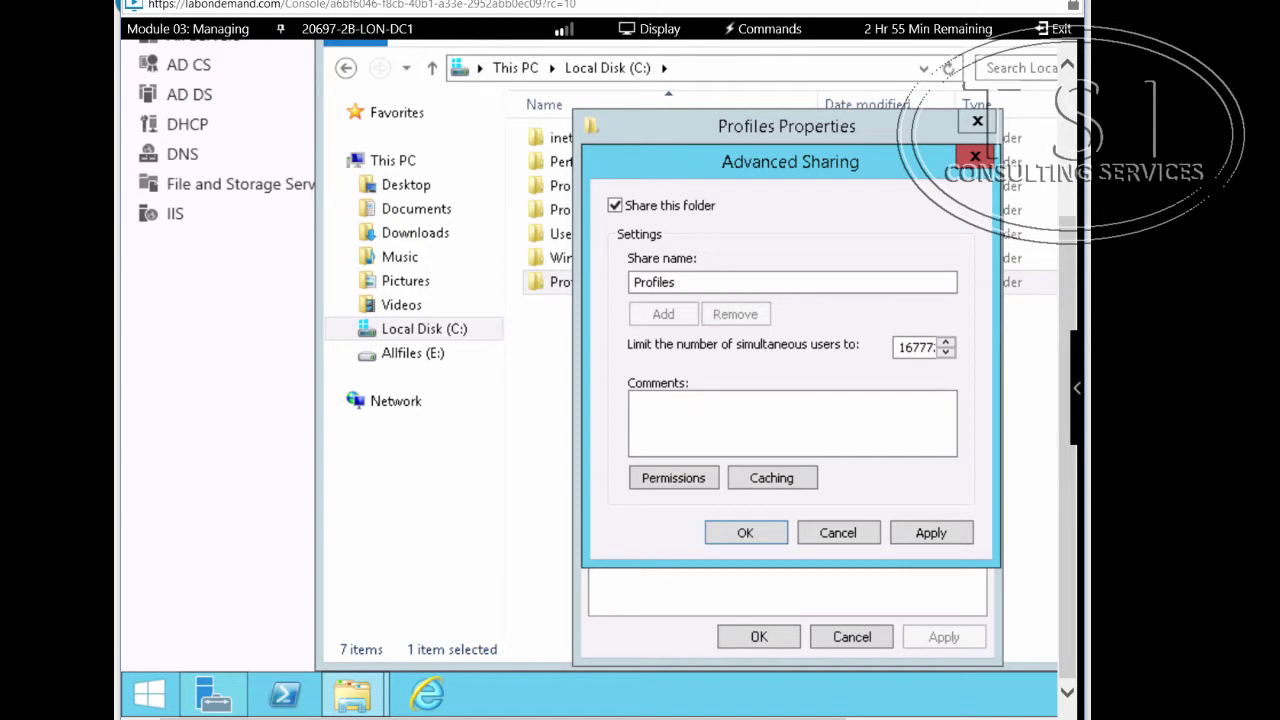
click(686, 479)
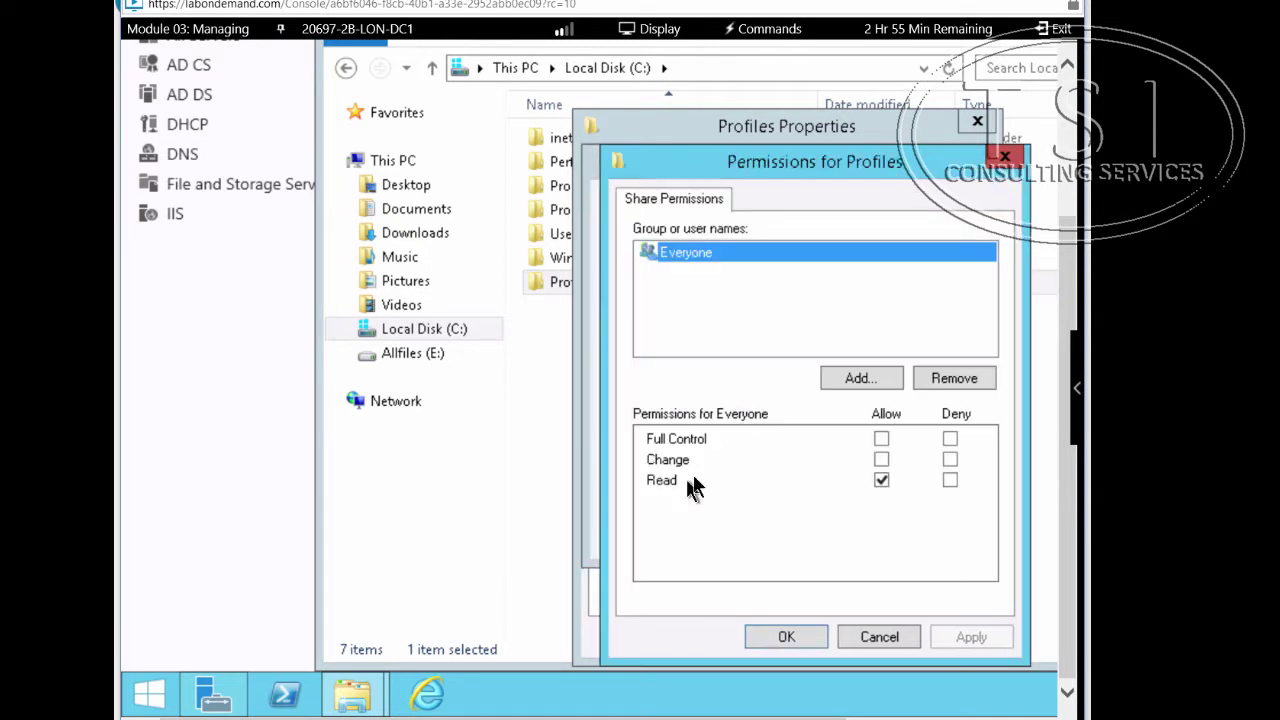
click(881, 438)
click(806, 636)
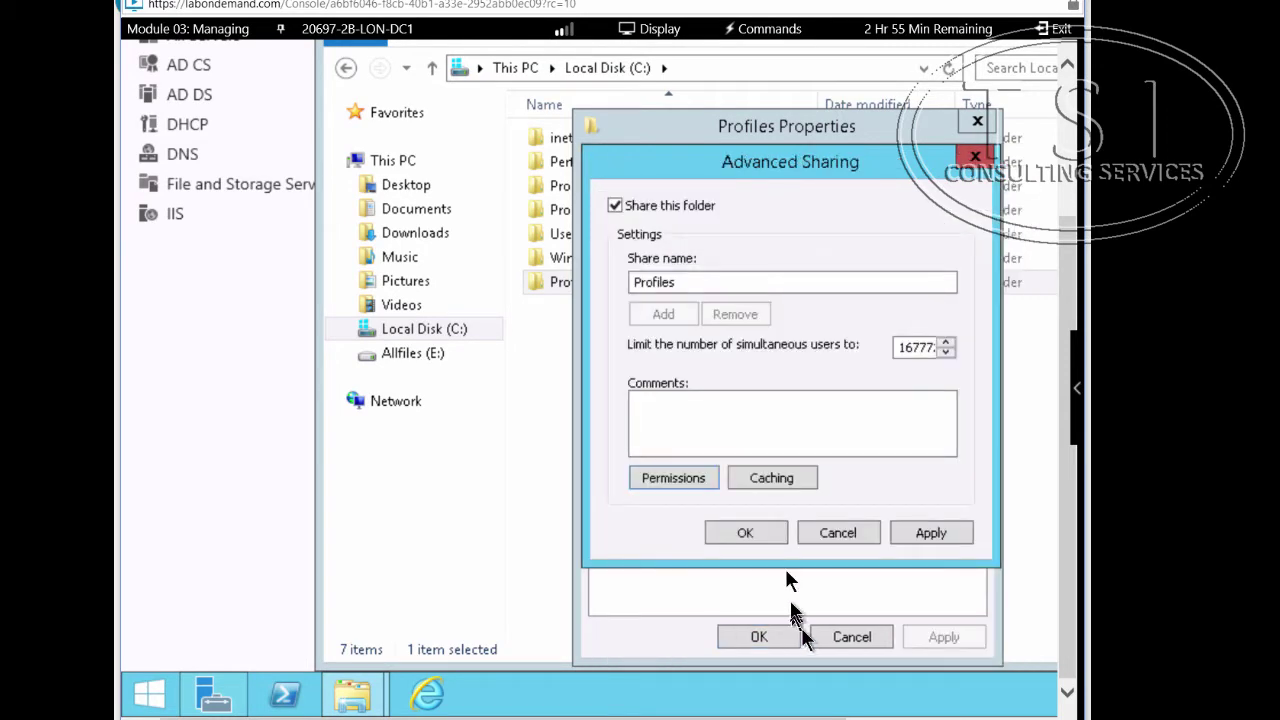
click(762, 538)
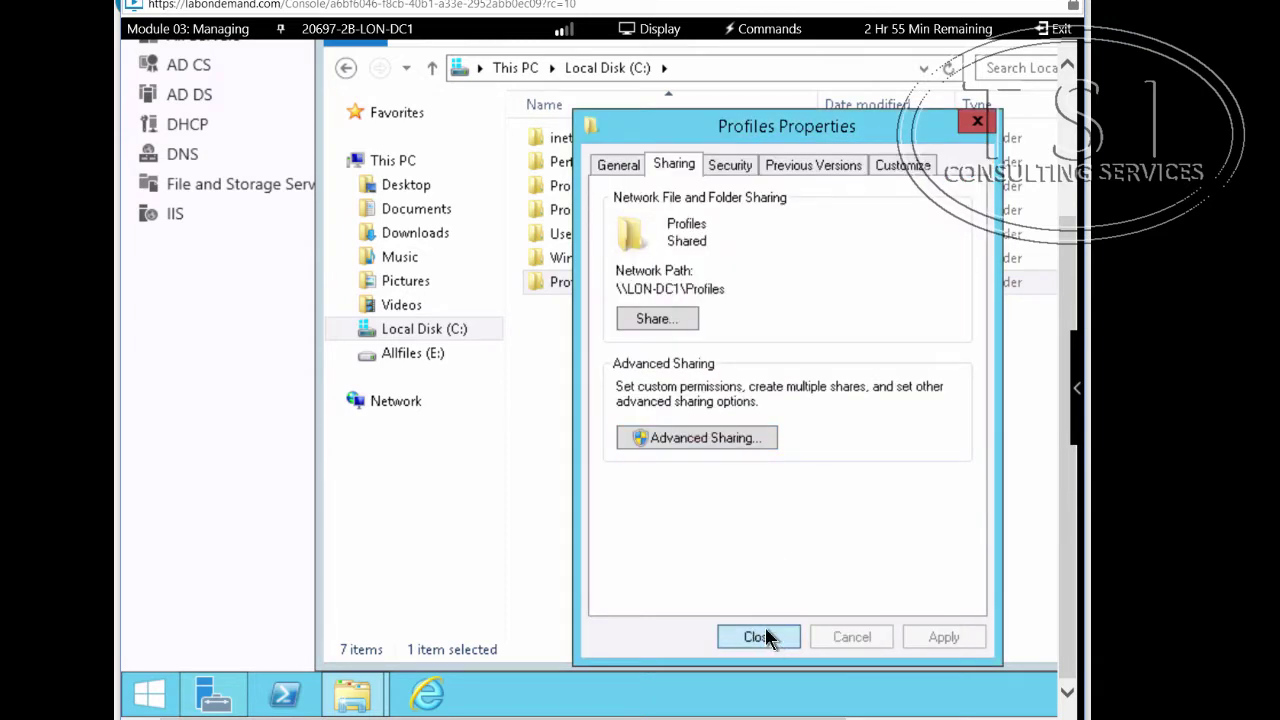
click(762, 637)
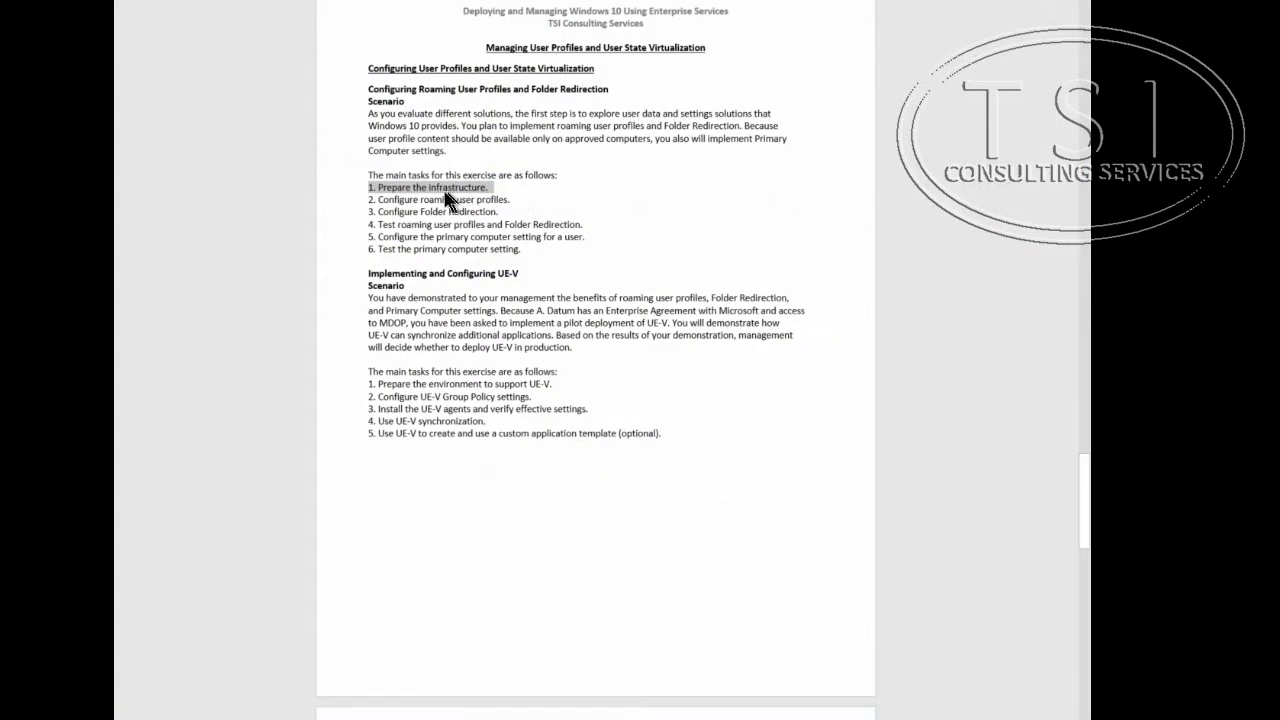
Mark task 2, Configure roaming user profiles, in Word and switch to Server Manager.
triple_click(446, 206)
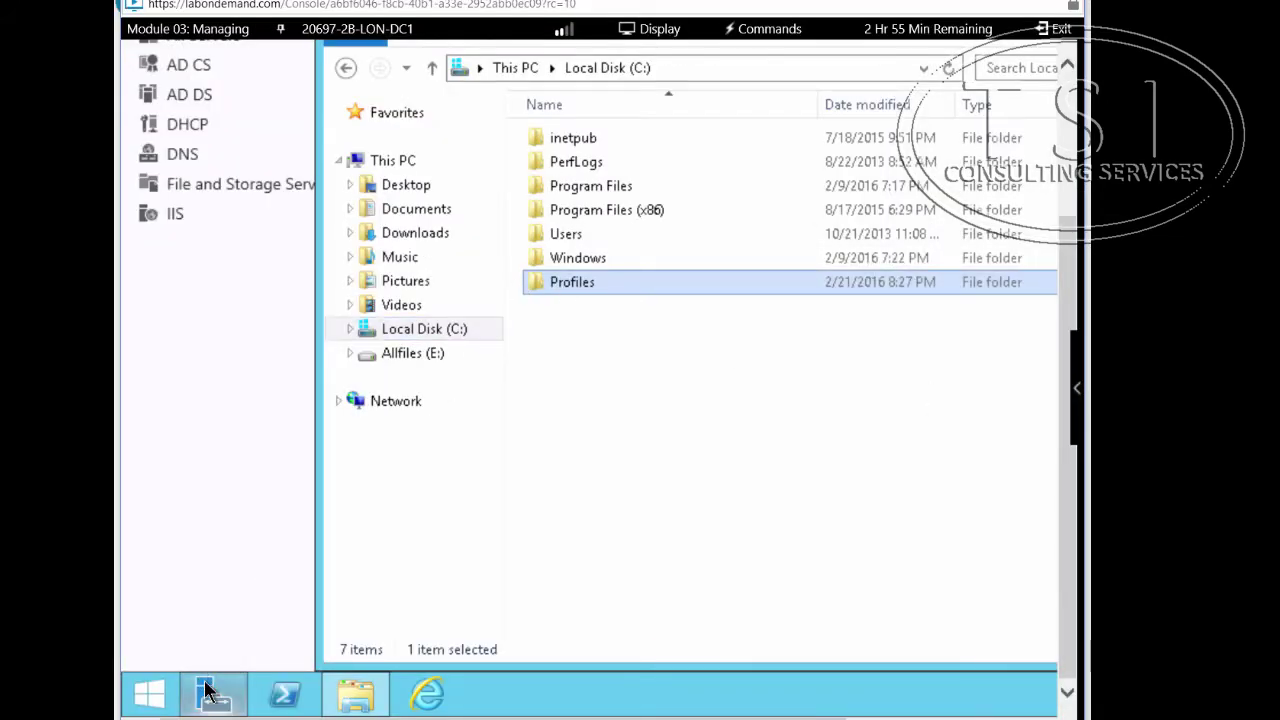
click(207, 690)
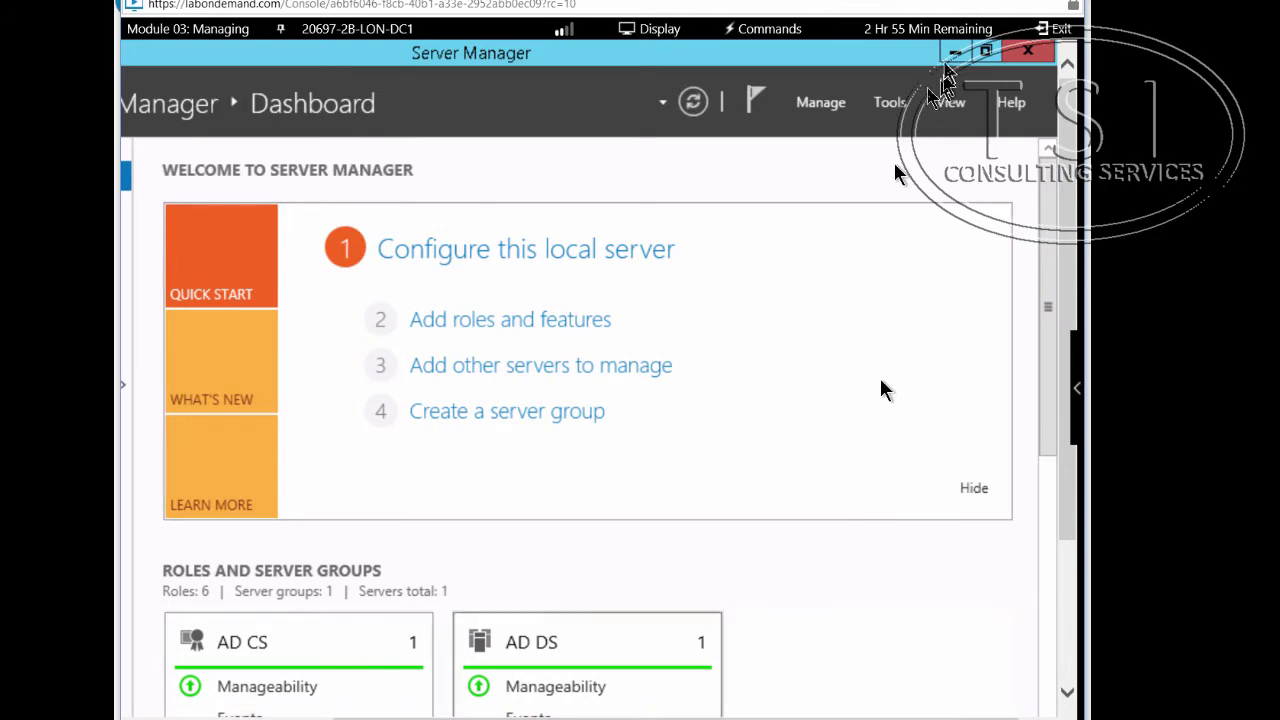
Open Active Directory Users and Computers and list the users in Adatum.com's Marketing OU.
click(888, 103)
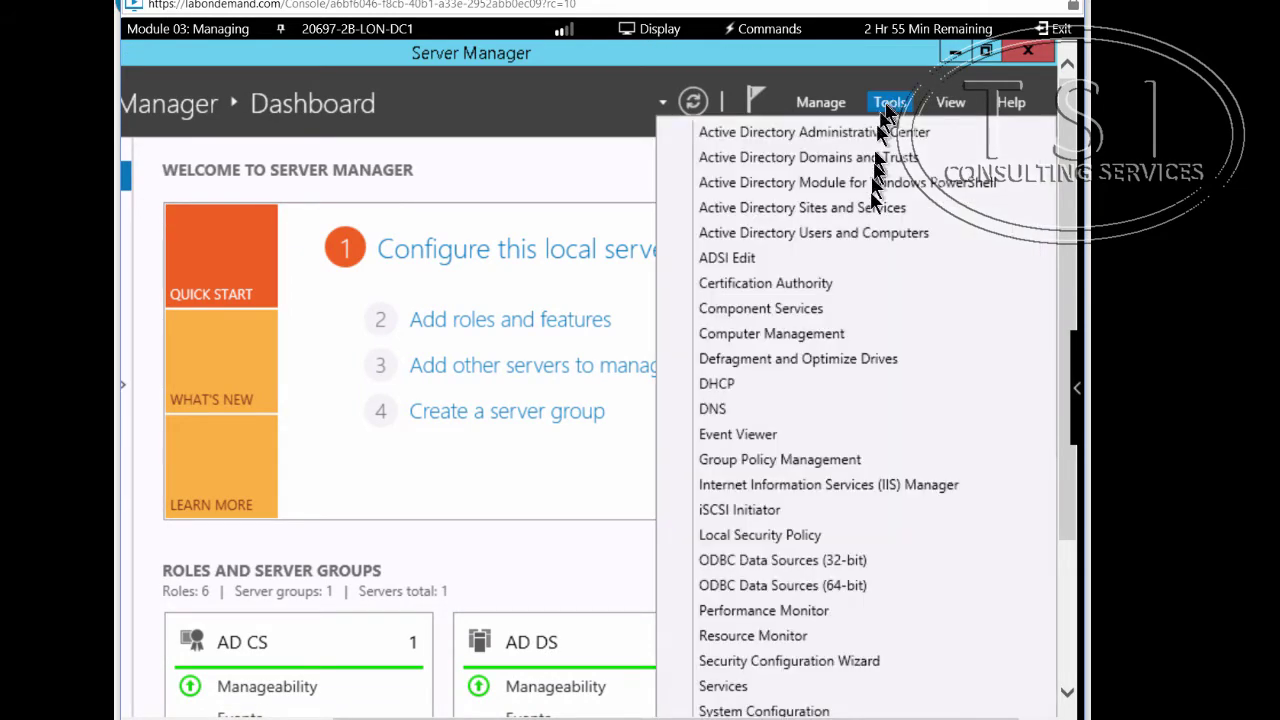
click(862, 232)
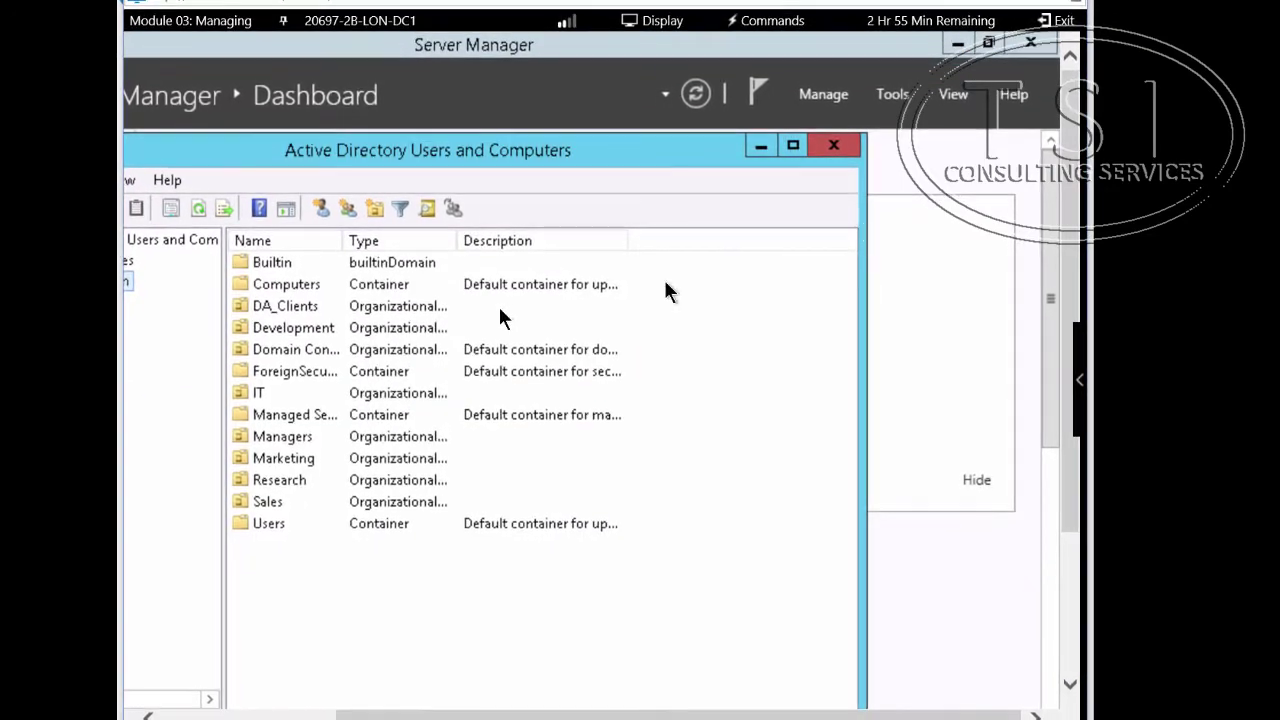
drag(278, 148, 505, 57)
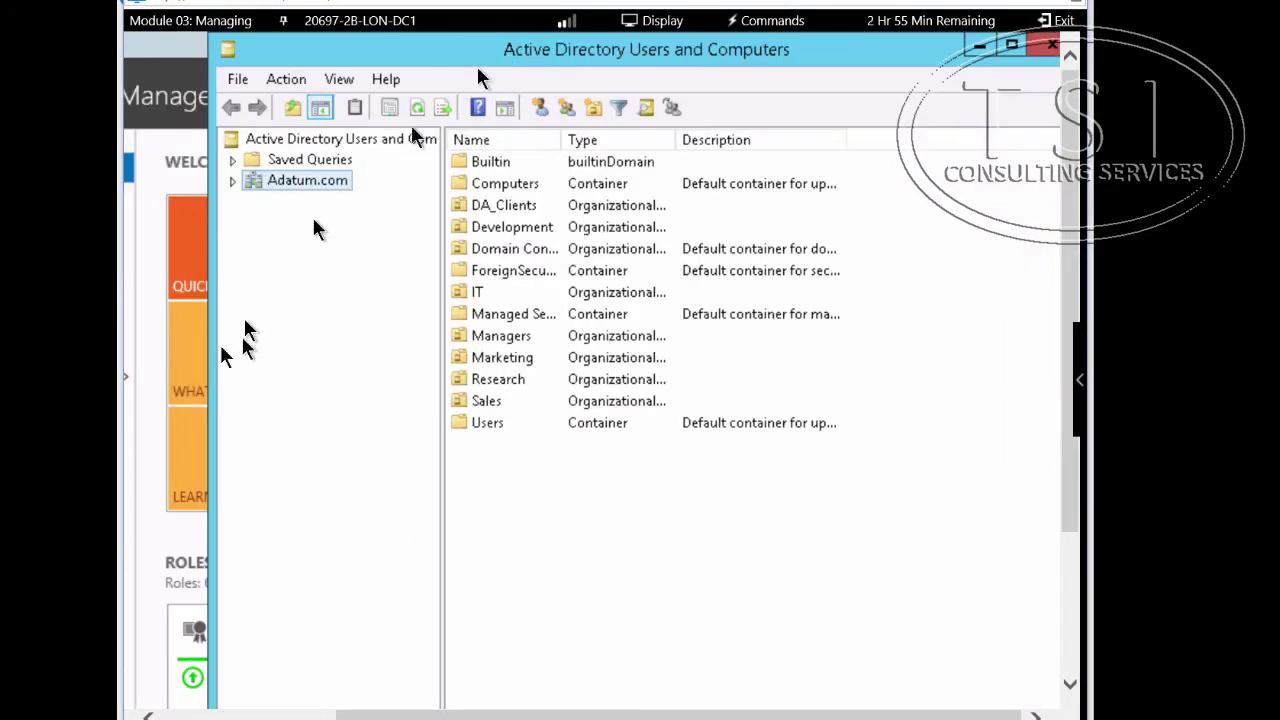
click(232, 180)
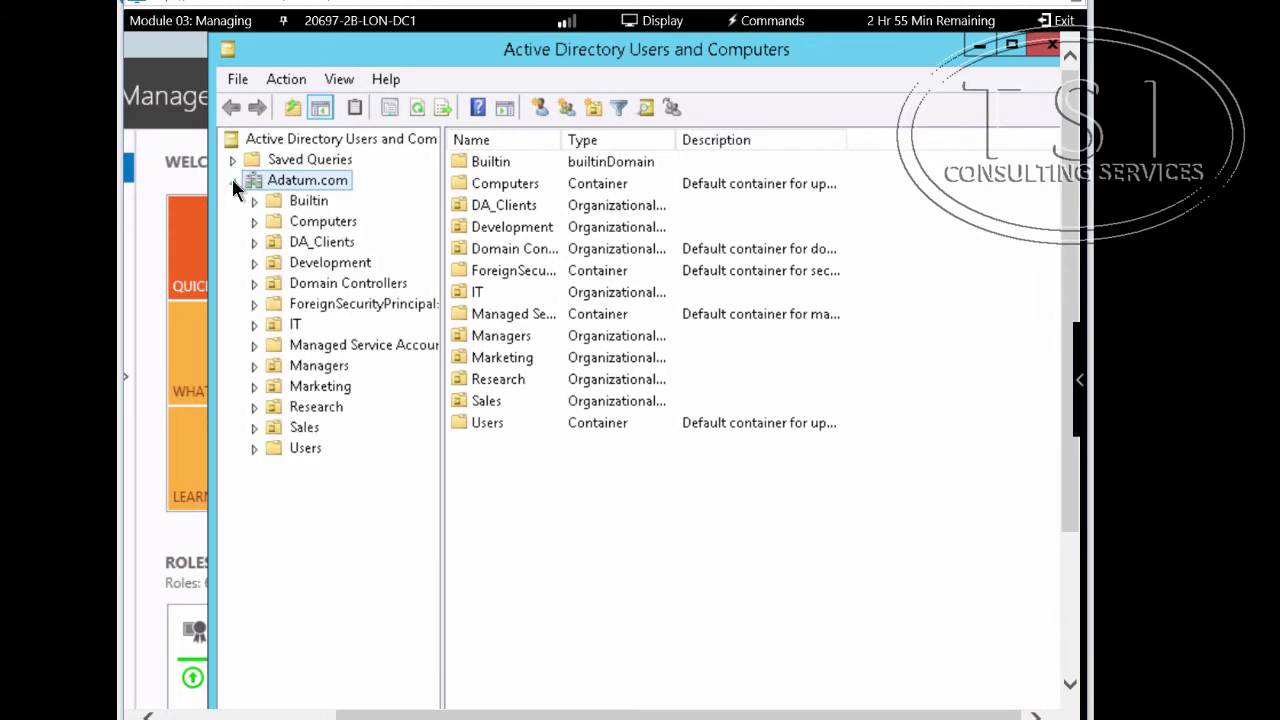
click(286, 391)
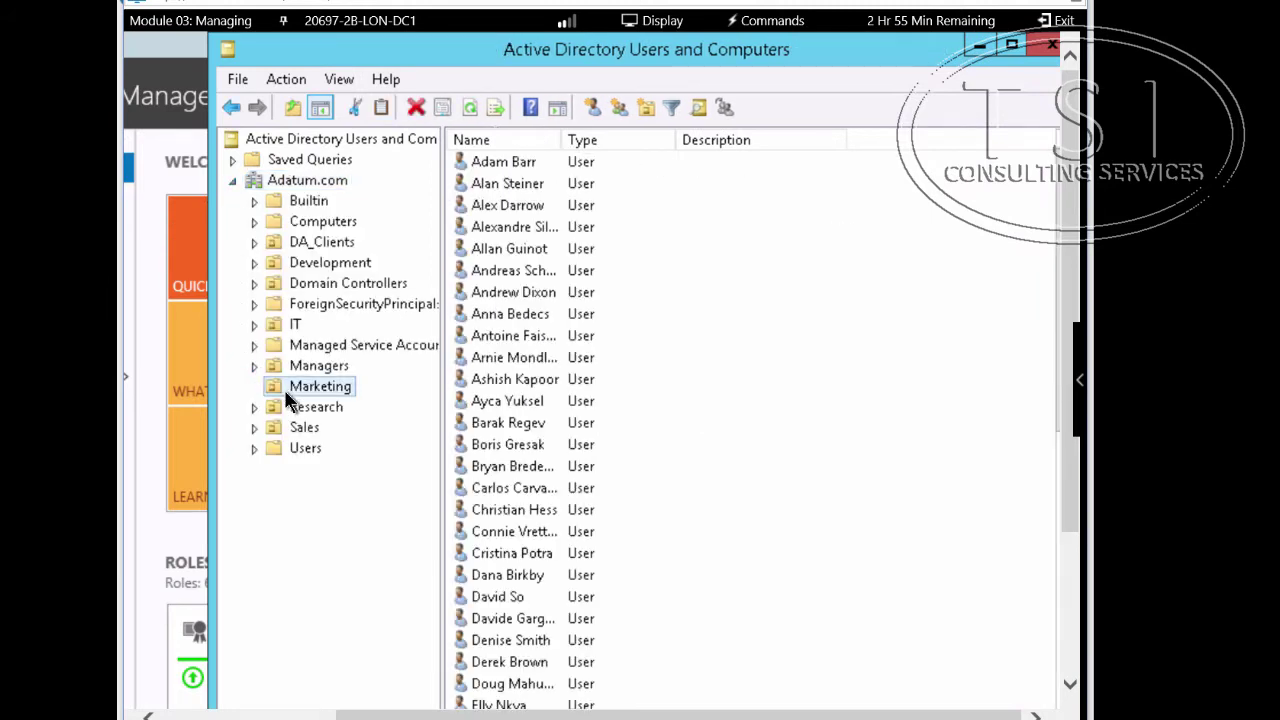
right_click(516, 168)
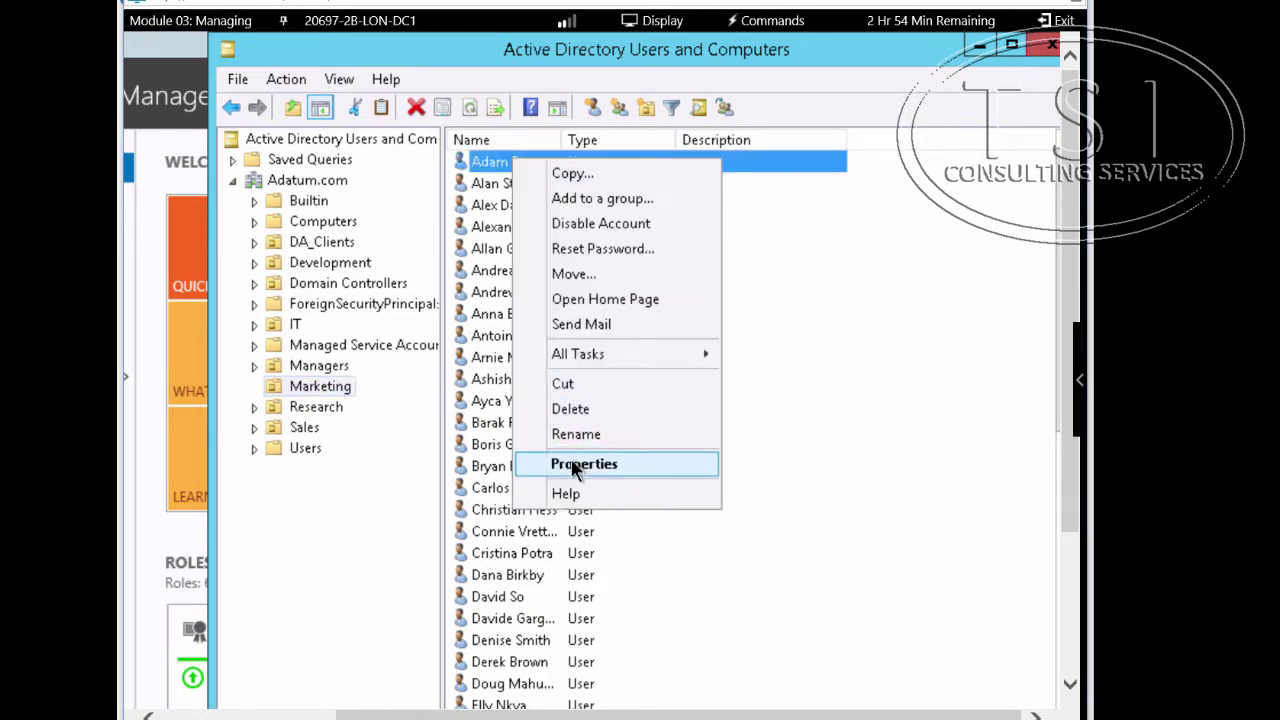
Set the first Marketing user's profile path to \\LON-DC1\Profiles\%username% and save.
click(583, 465)
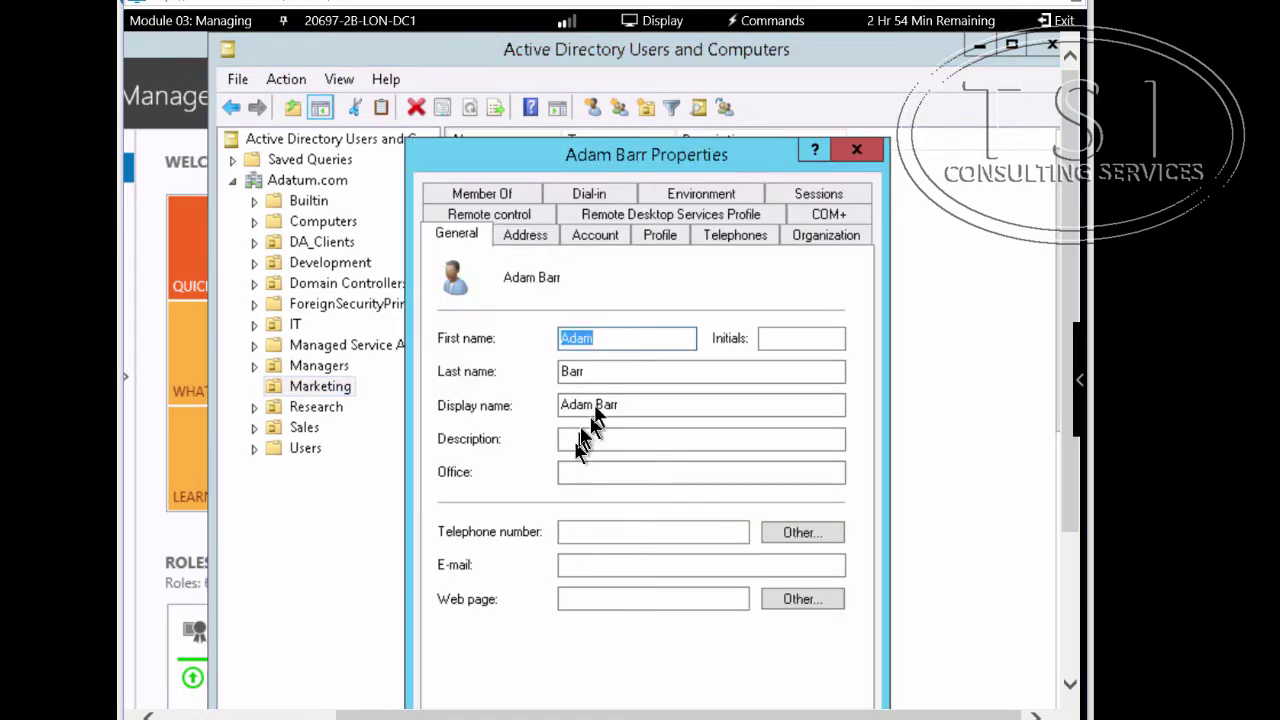
click(653, 236)
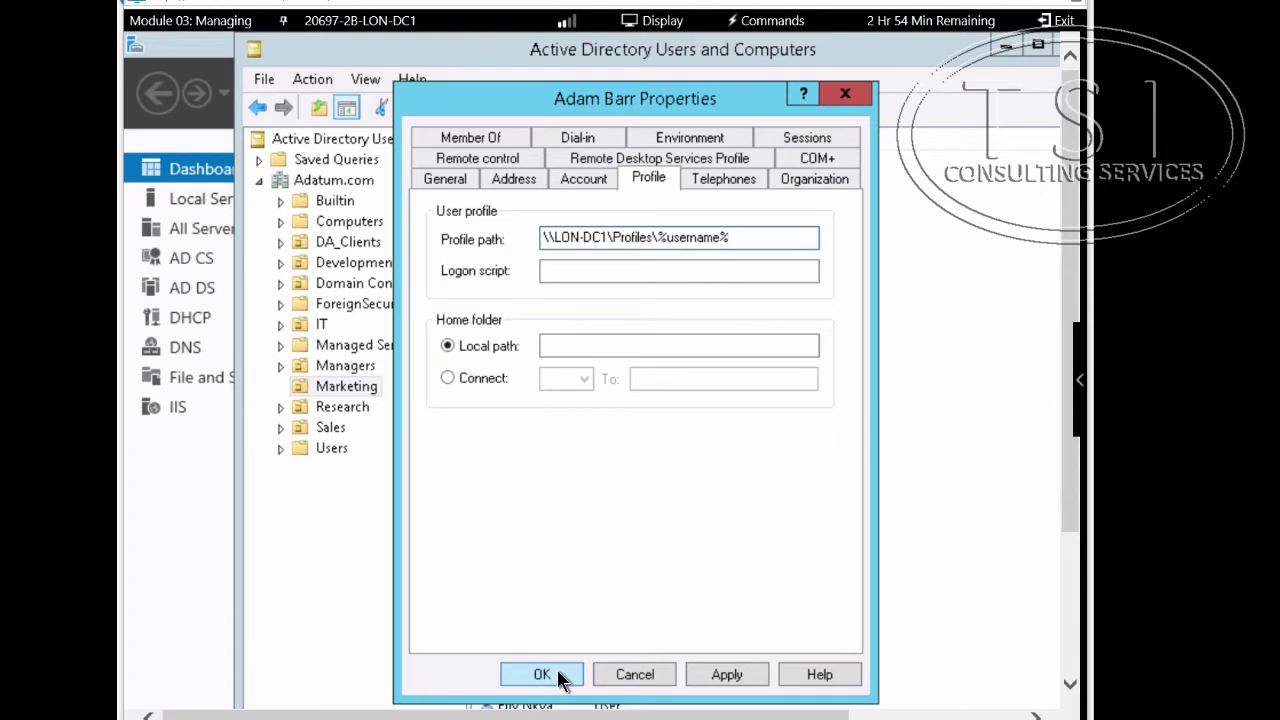
click(541, 675)
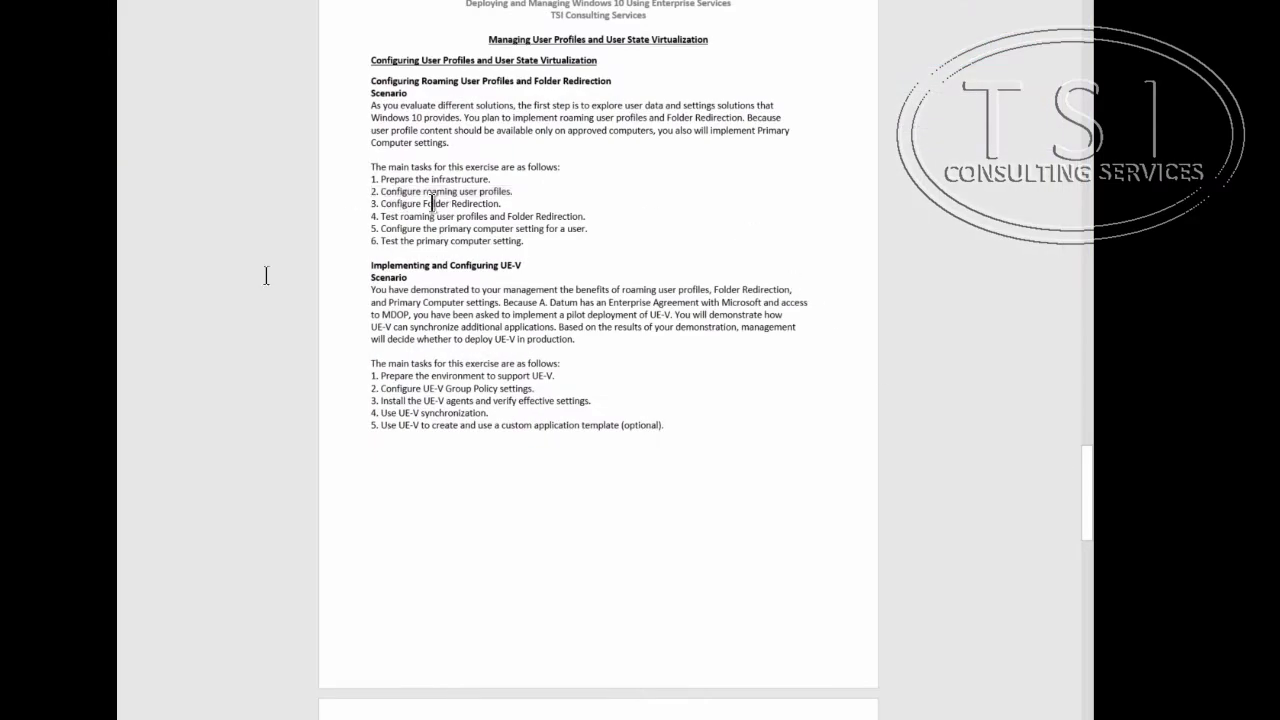
triple_click(432, 203)
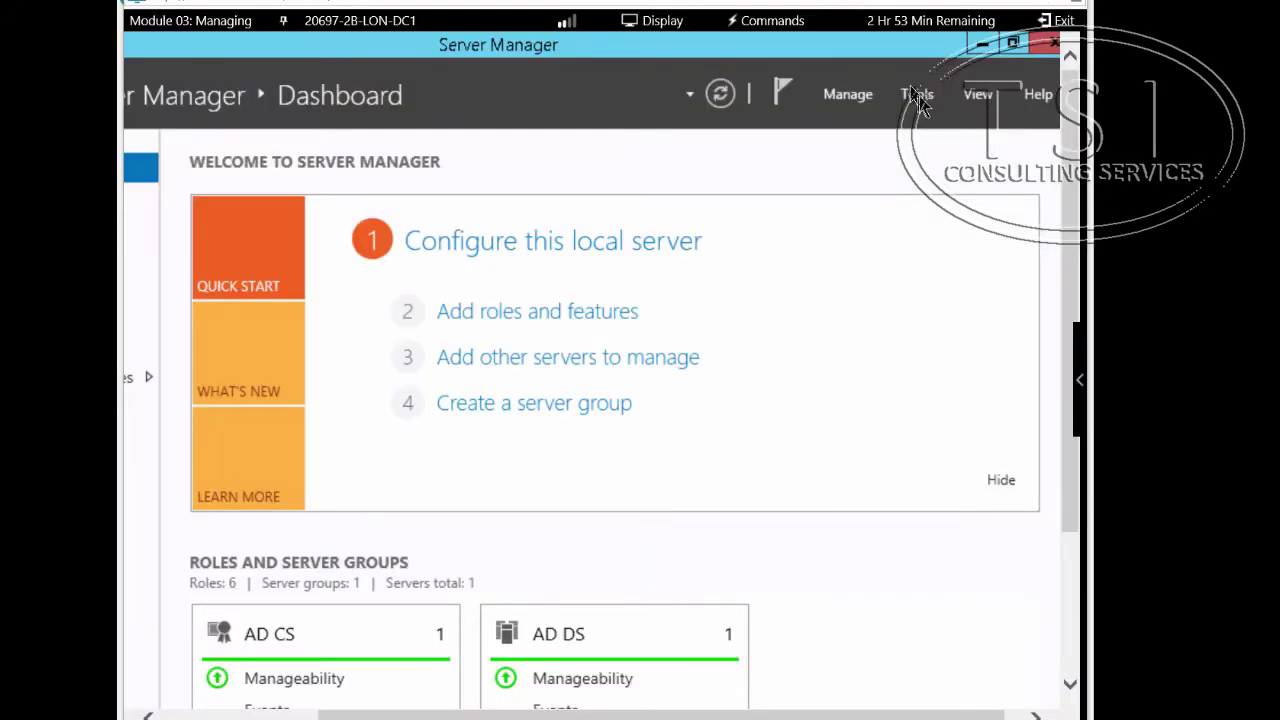
In Group Policy Management, create a GPO named Folder Redirection linked to the Adatum.com Marketing OU.
click(916, 94)
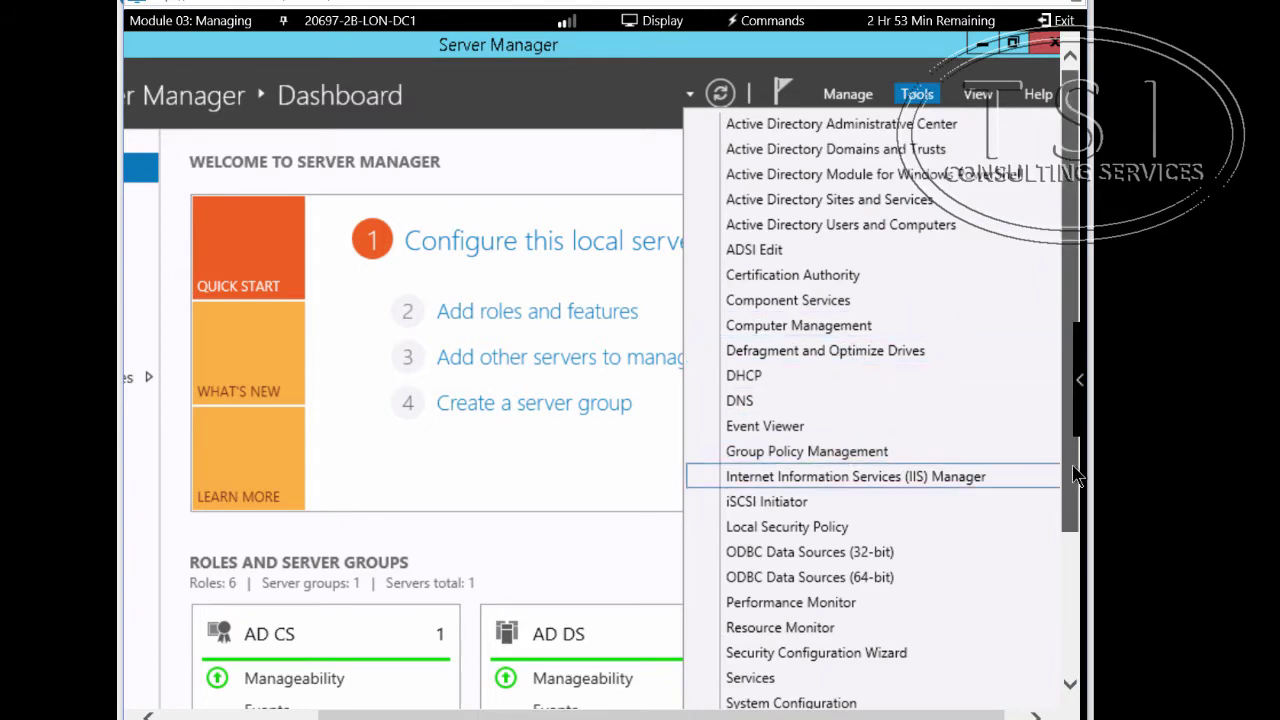
scroll(1080, 485, down, 2)
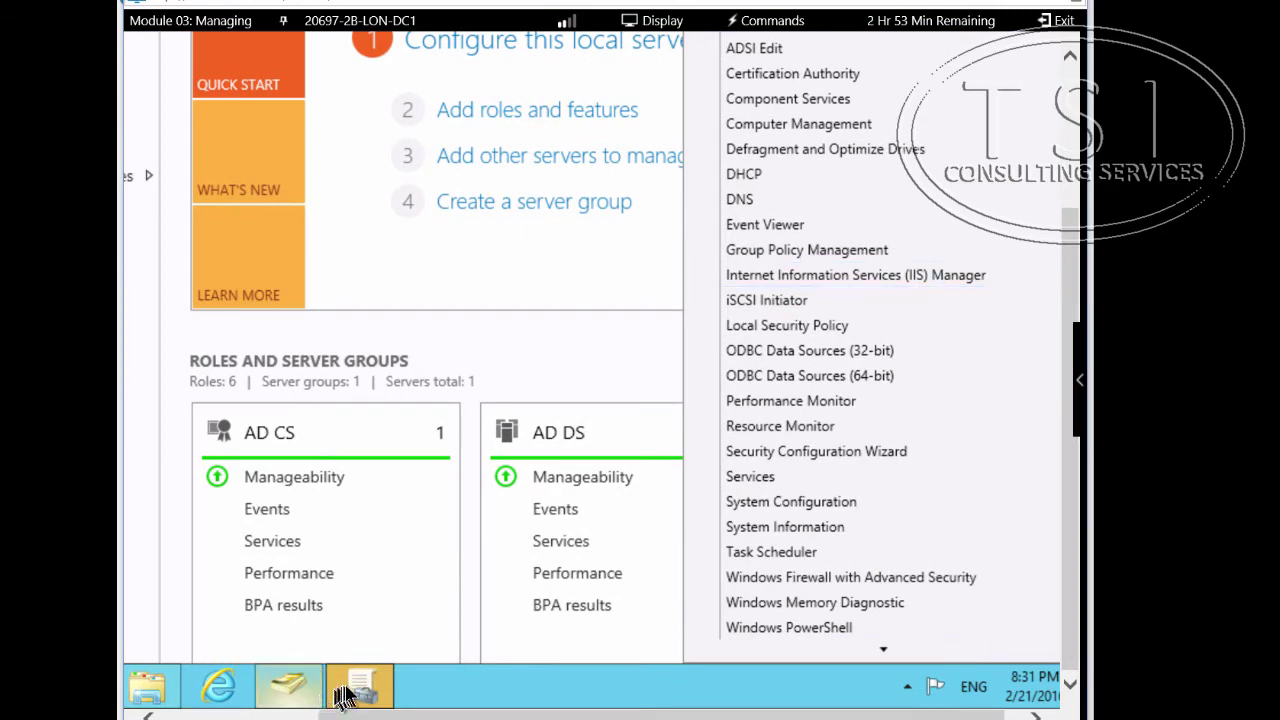
click(360, 687)
click(206, 231)
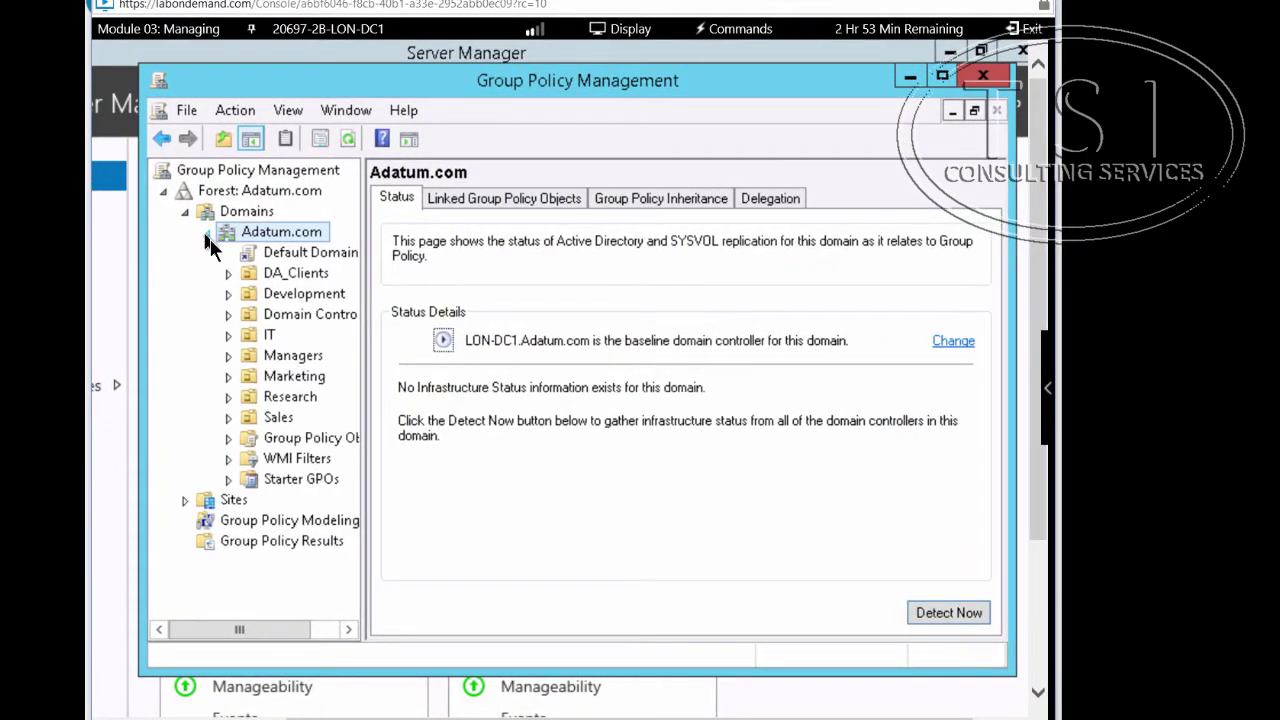
right_click(268, 381)
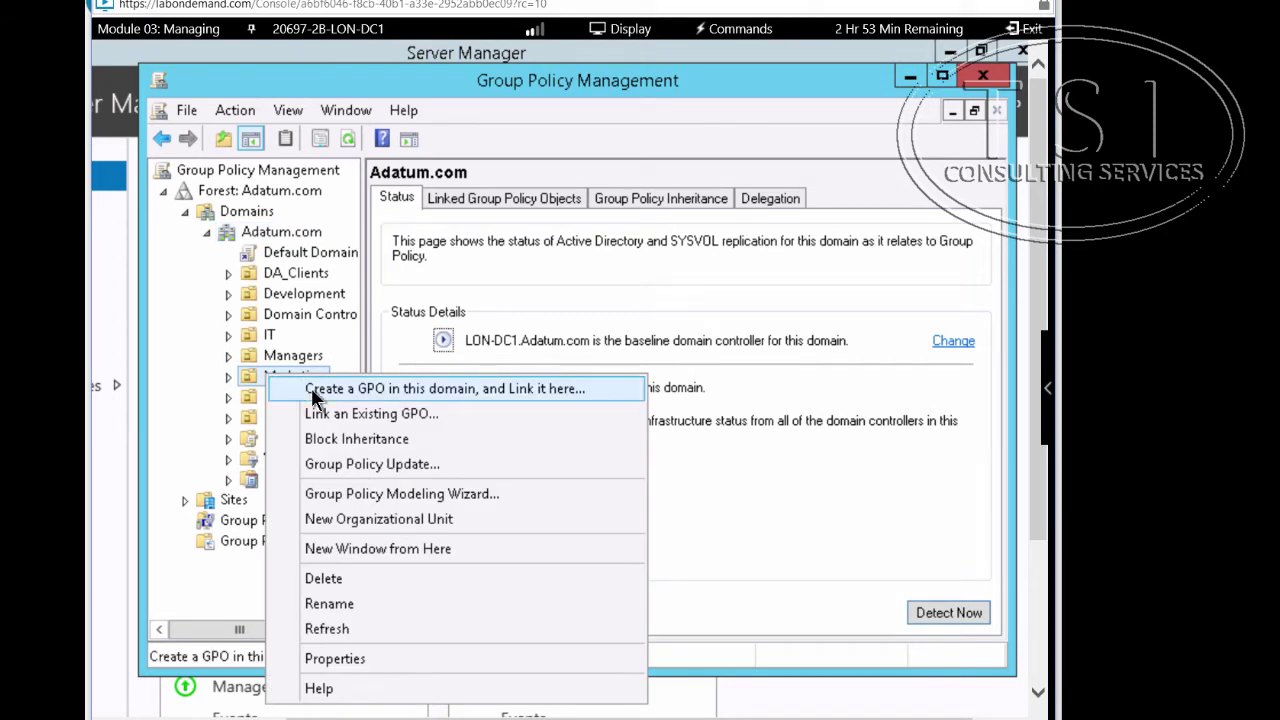
click(311, 388)
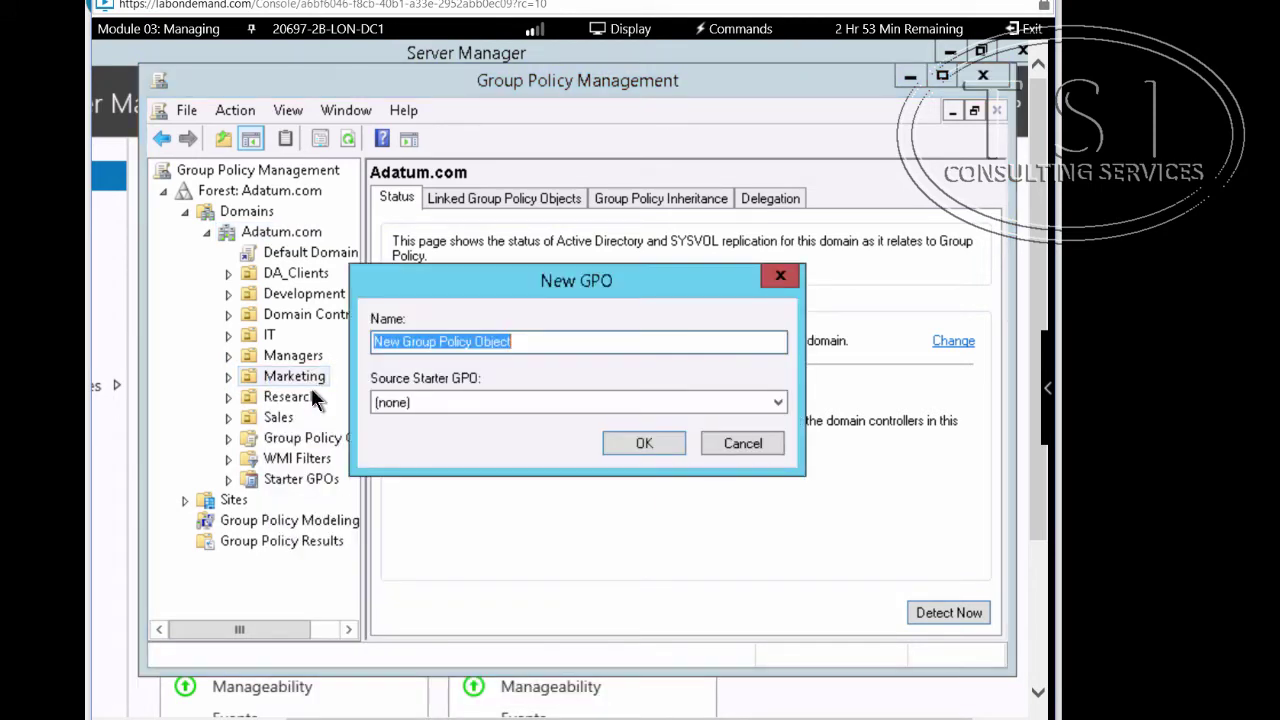
text(Folder Redirec)
text(n)
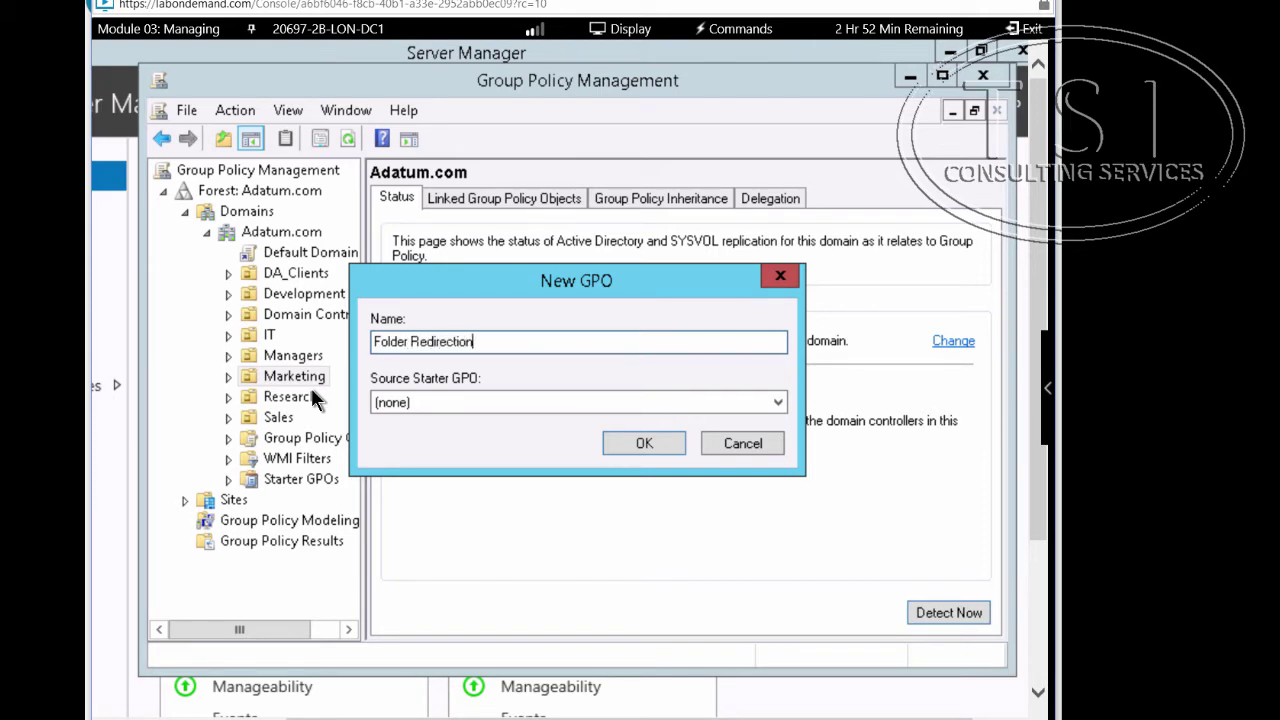
click(655, 445)
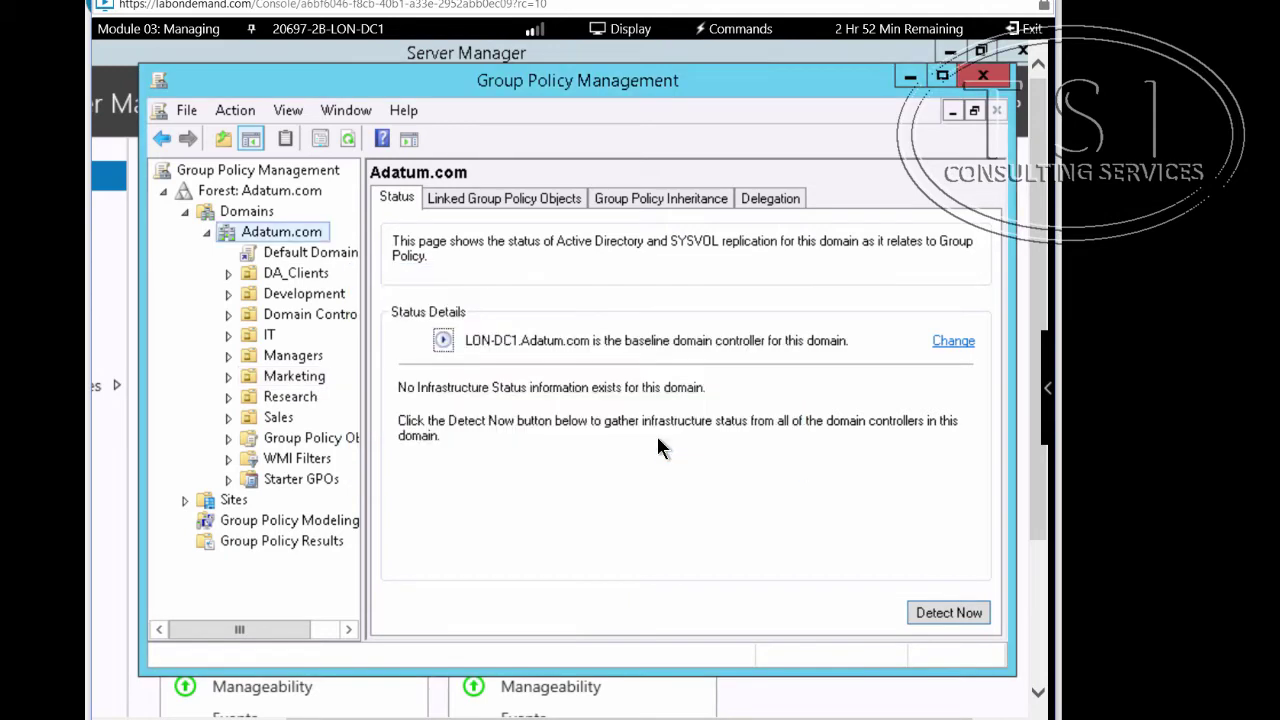
Edit the Folder Redirection GPO and expand User Configuration > Policies > Windows Settings > Folder Redirection.
click(230, 377)
right_click(308, 400)
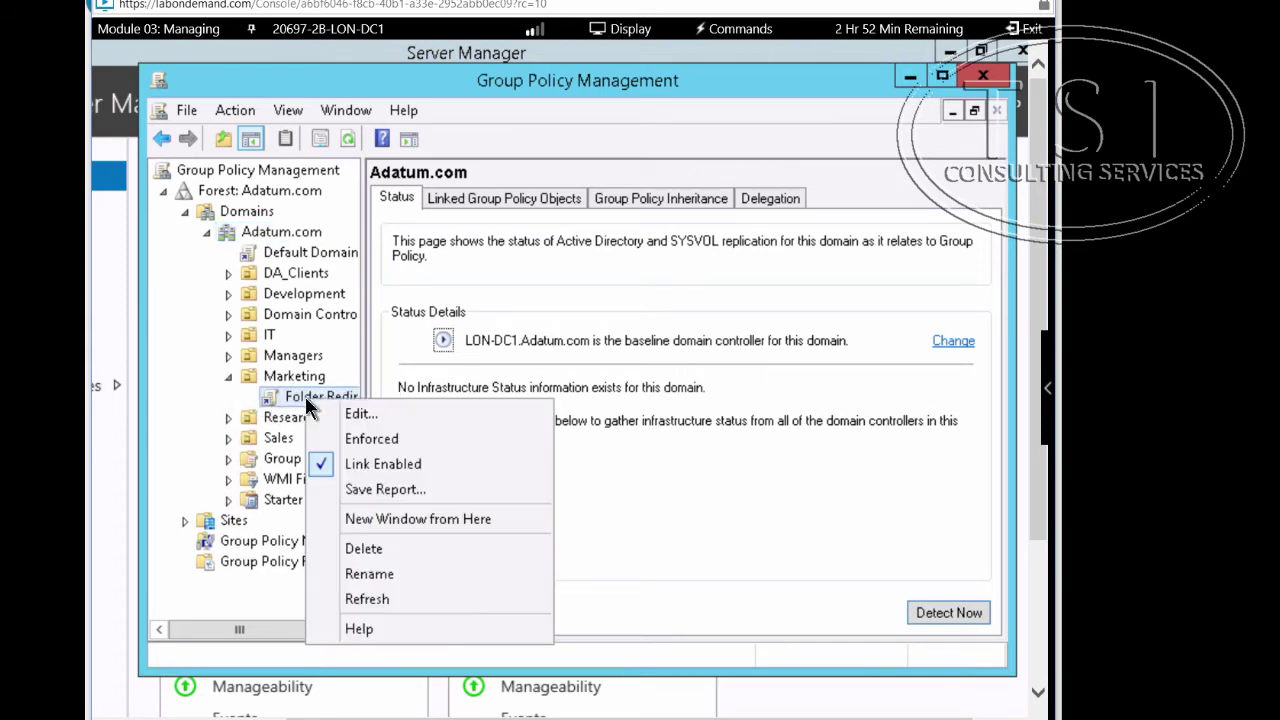
click(355, 414)
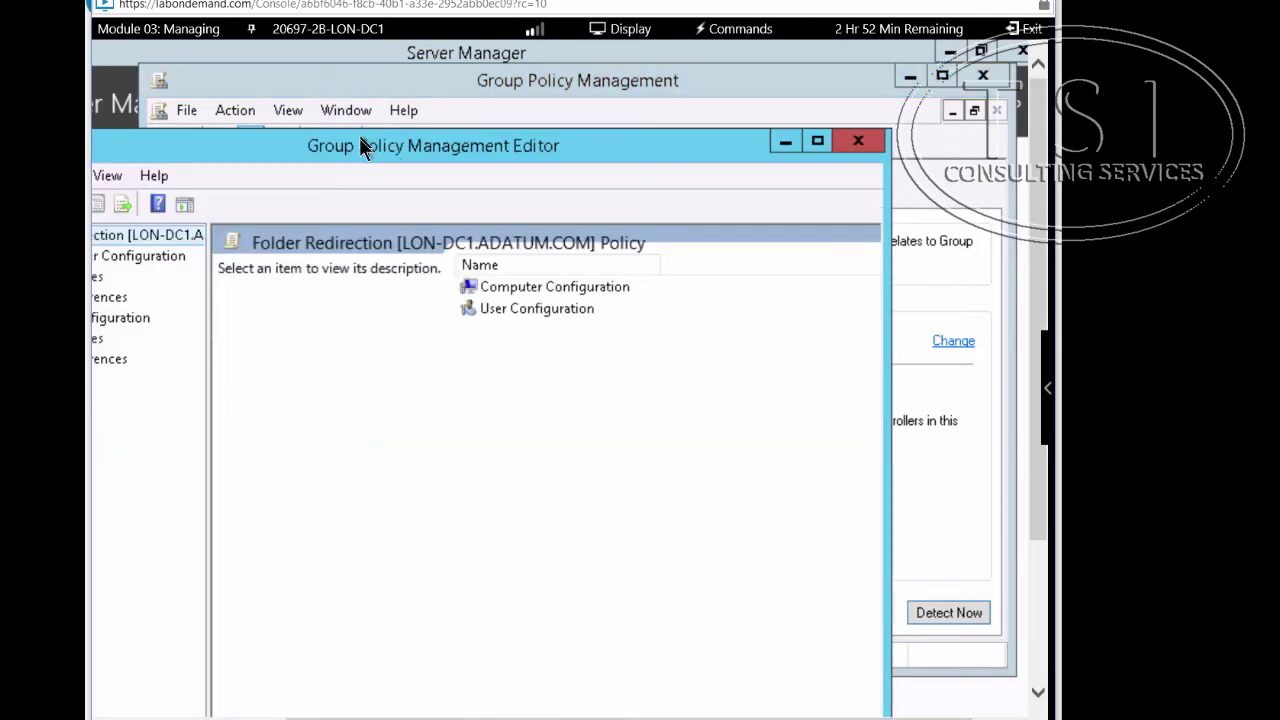
drag(490, 128, 586, 92)
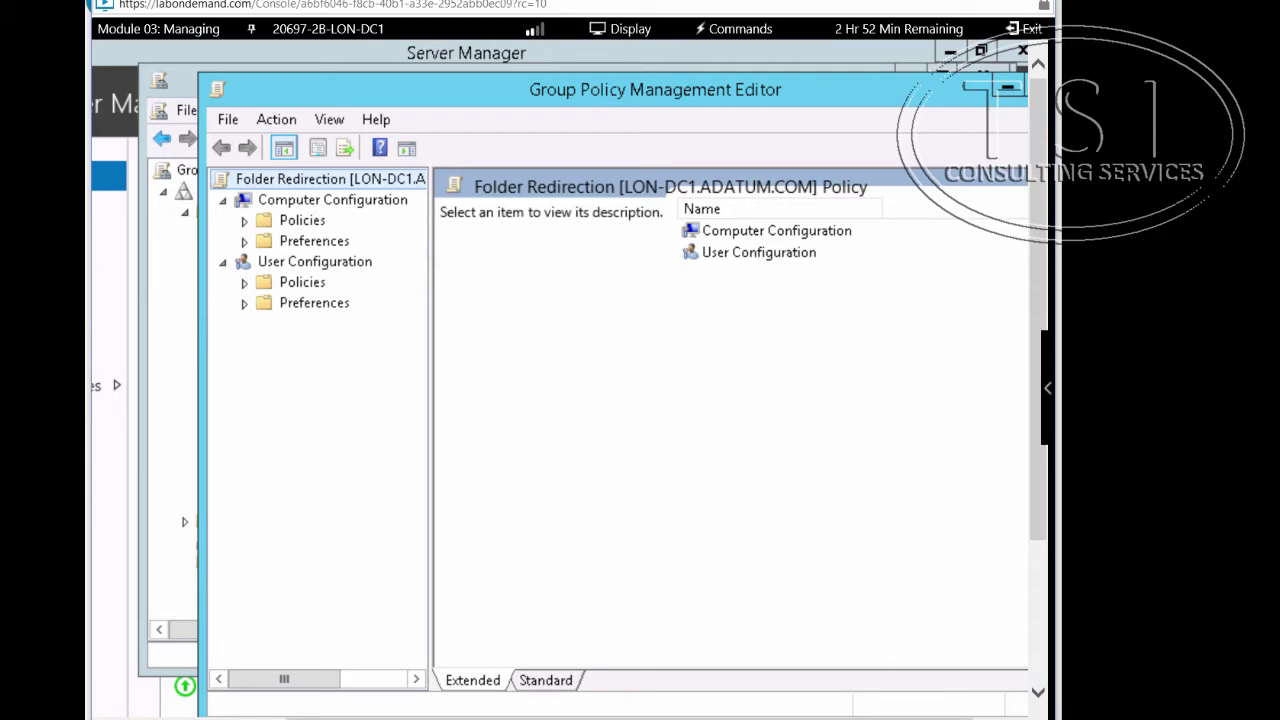
click(244, 284)
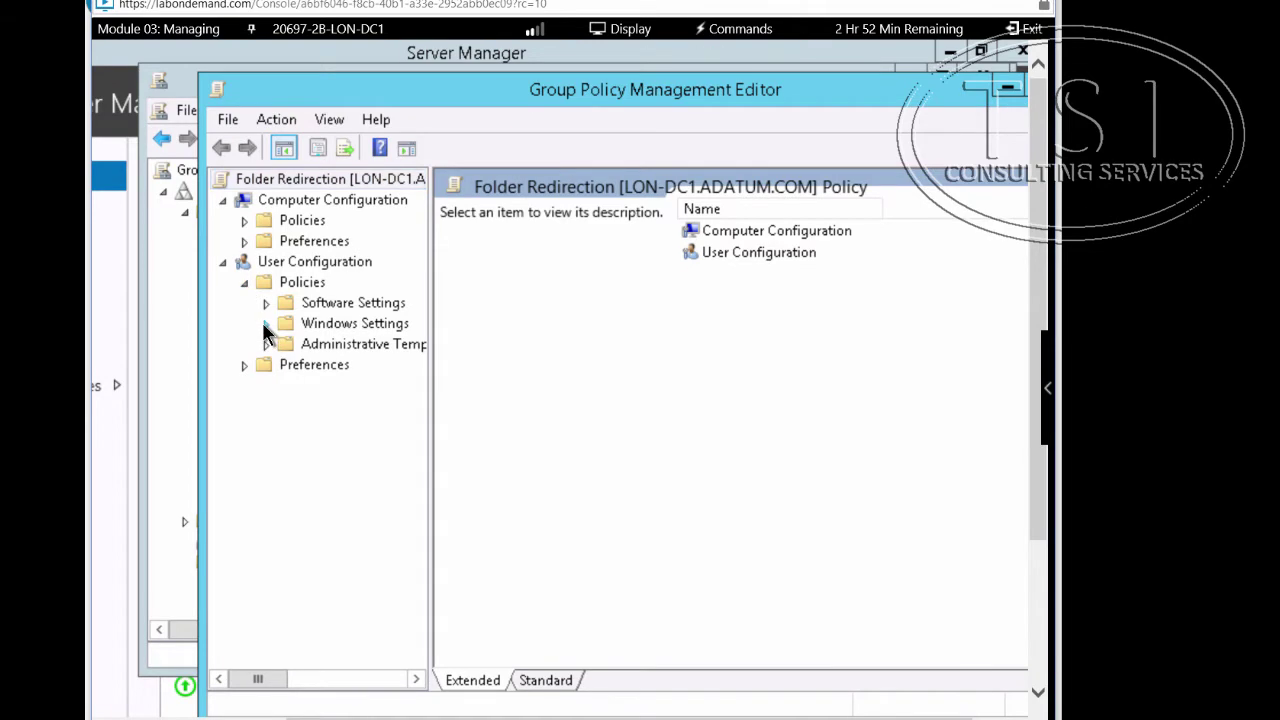
click(266, 323)
click(312, 390)
click(287, 386)
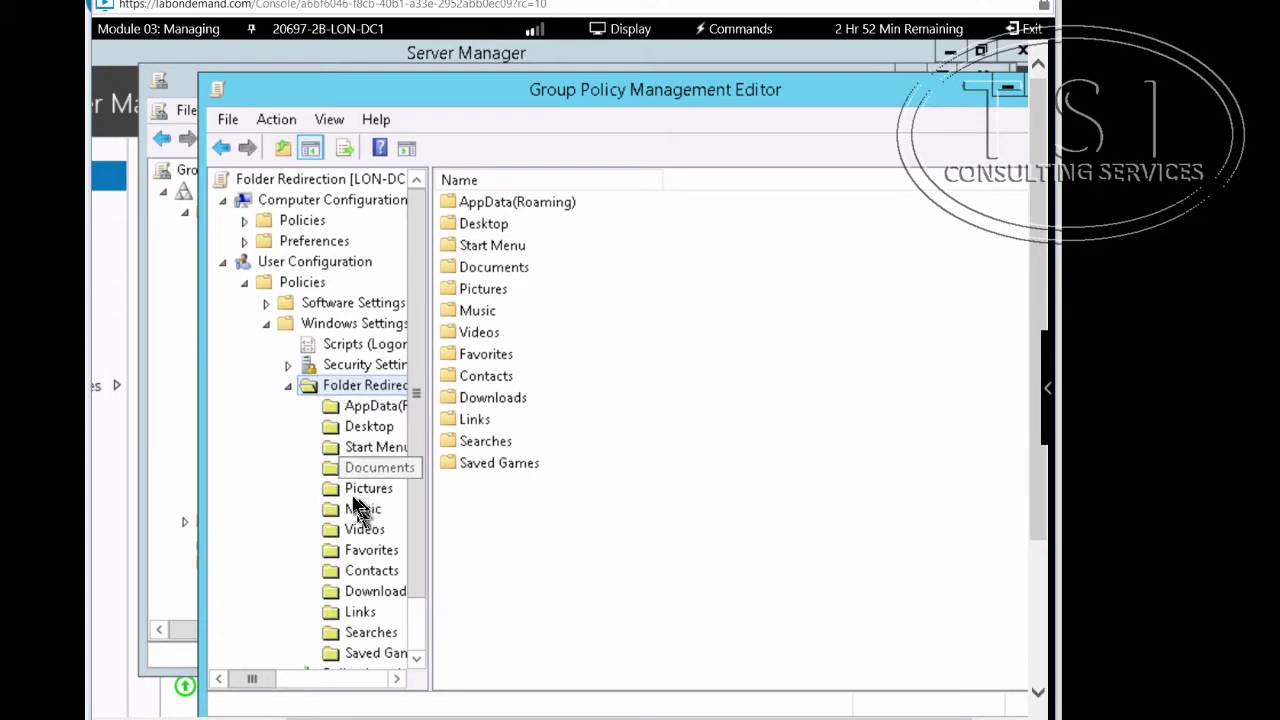
Set Documents redirection to Basic with root path \\LON-DC1\Redirected and accept the warning.
right_click(371, 465)
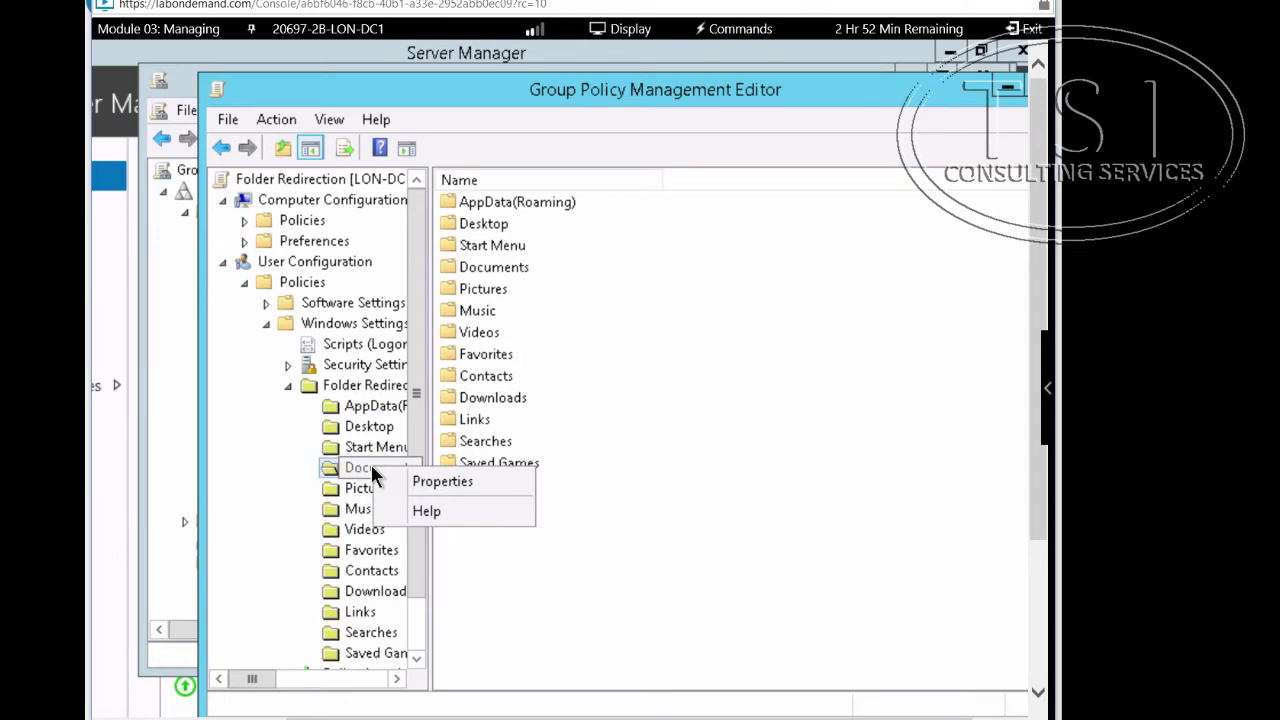
click(425, 484)
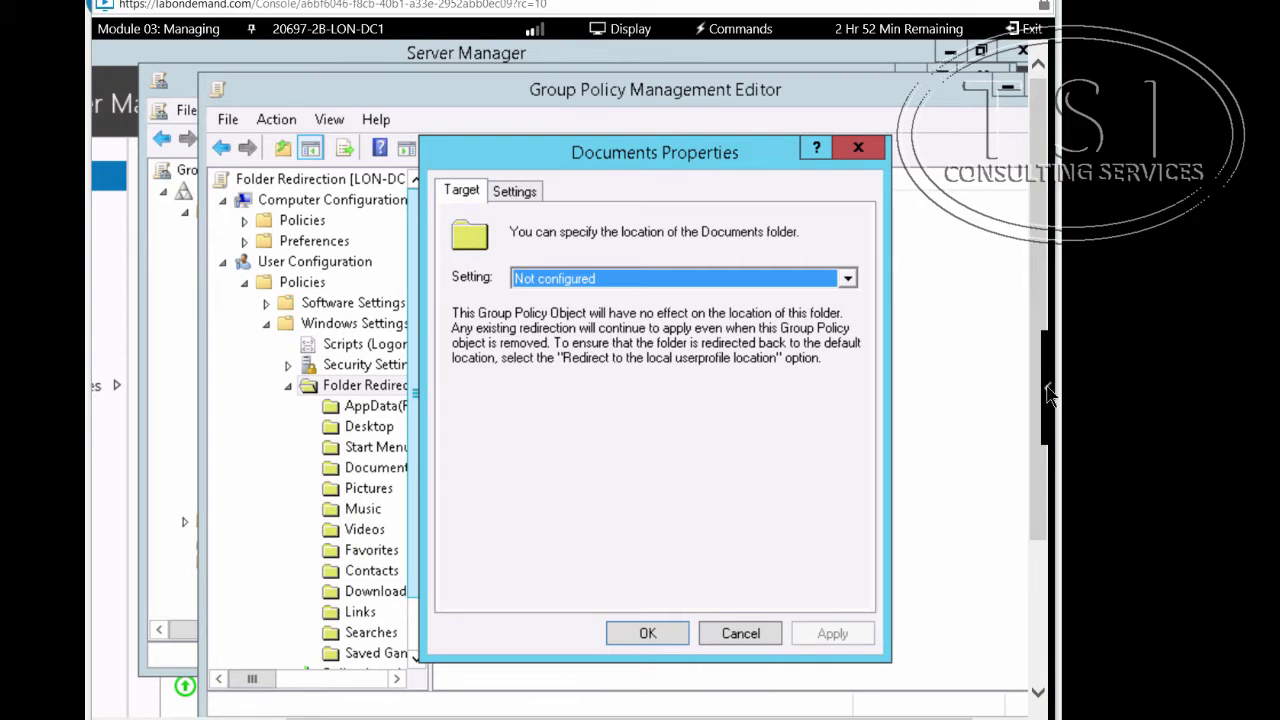
click(576, 280)
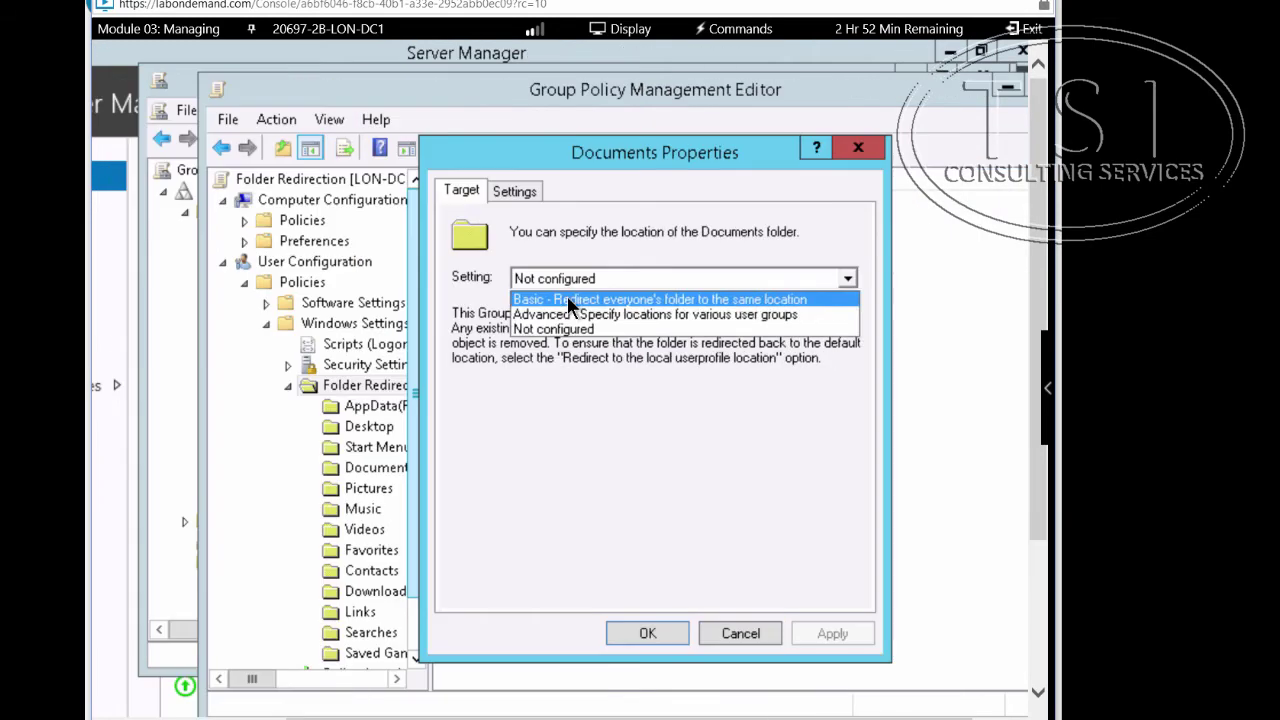
click(568, 300)
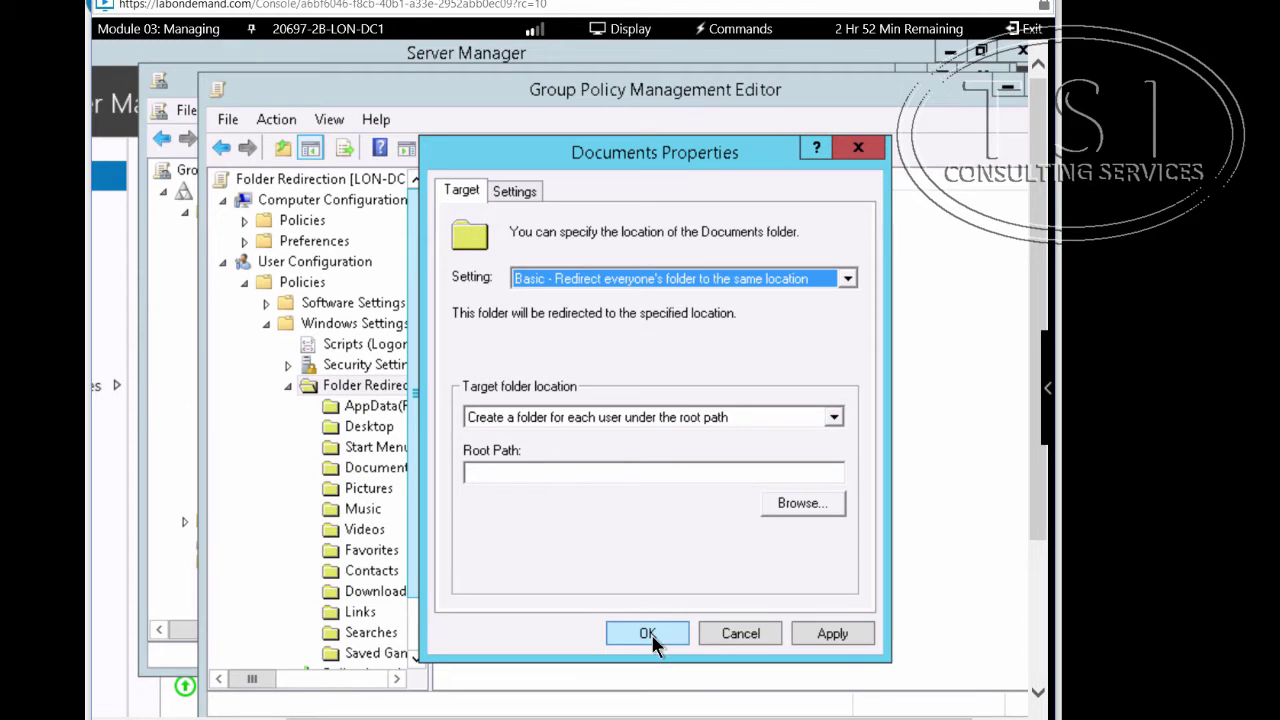
click(550, 472)
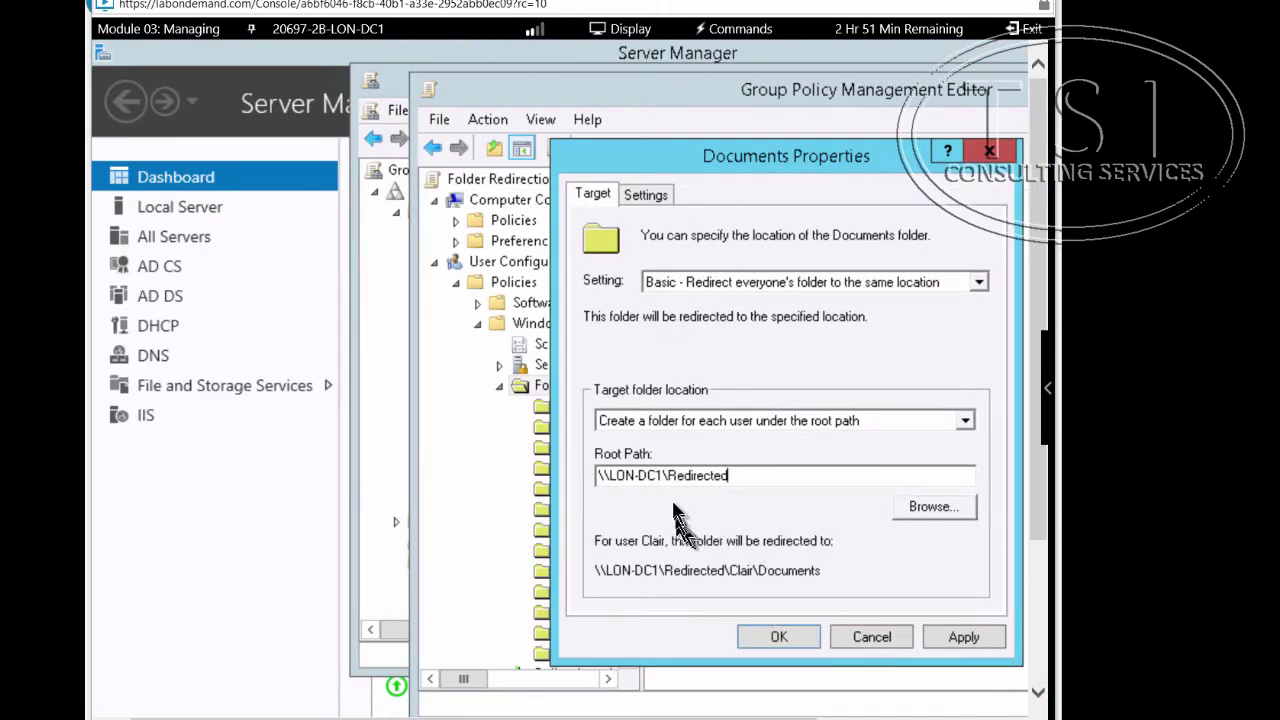
click(779, 640)
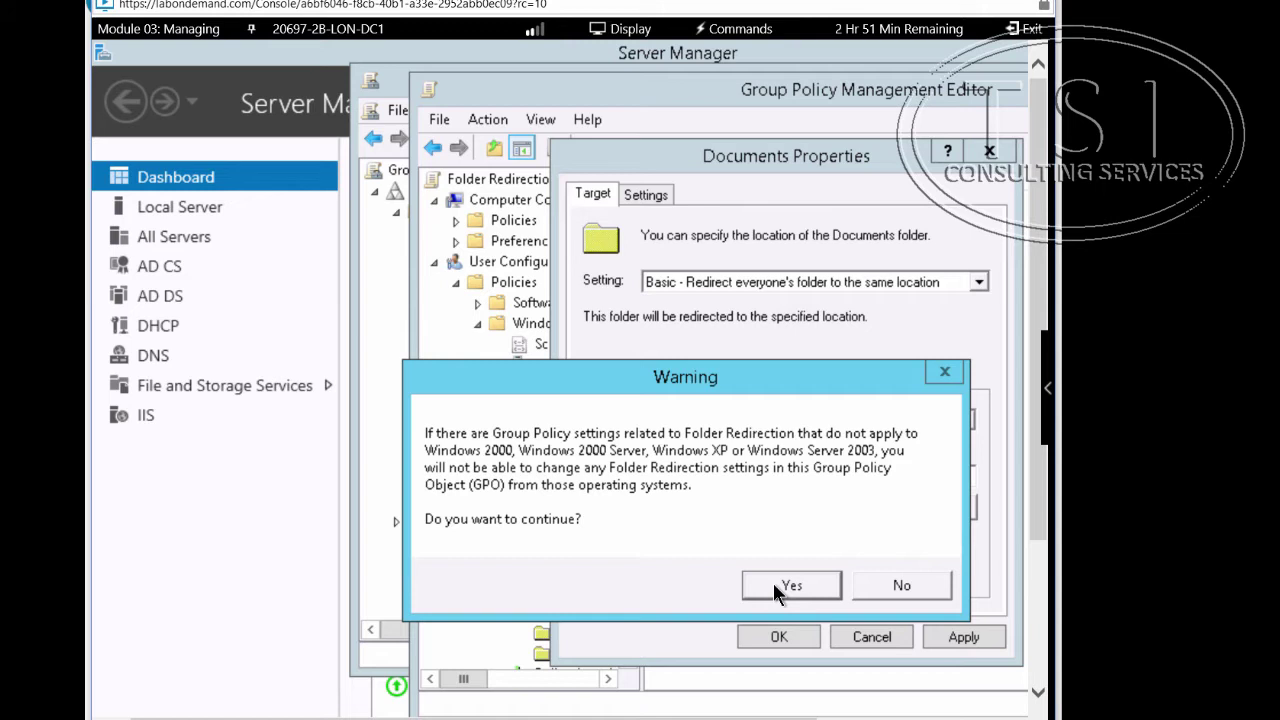
click(773, 583)
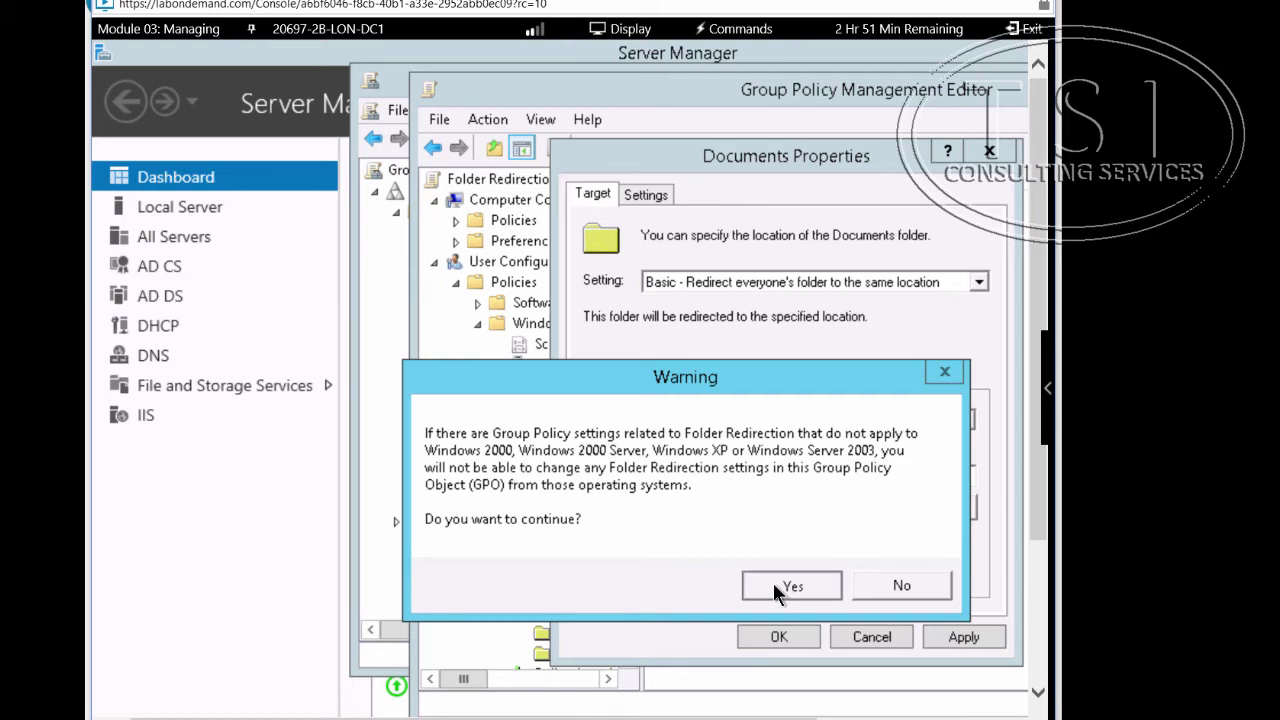
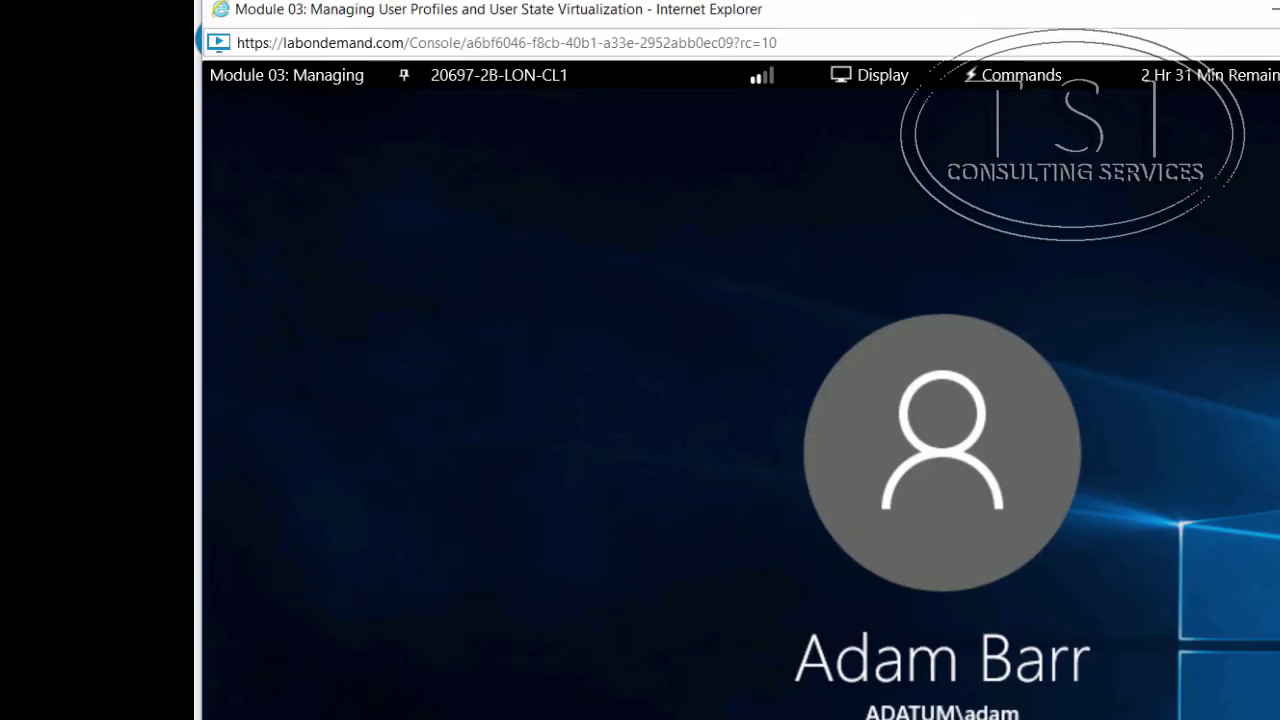
Sign in to LON-CL1 with the account password and create a desktop folder named Presentations.
text(Pa$)
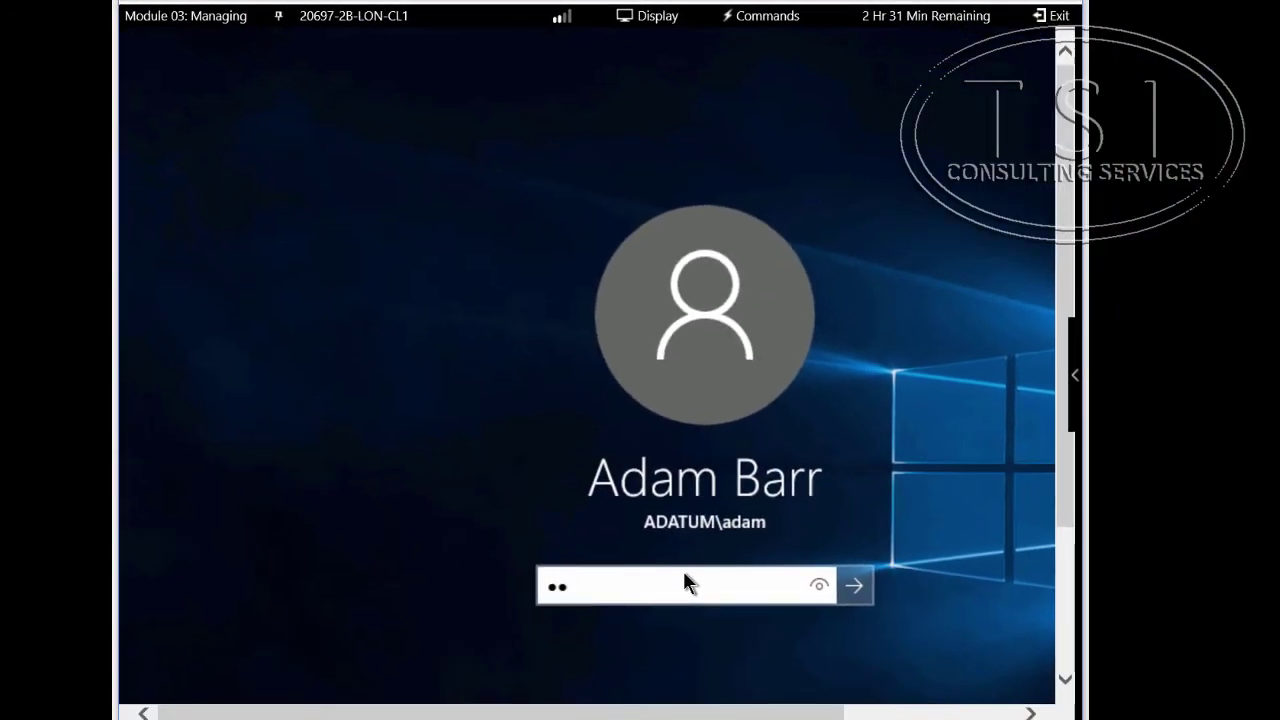
text($w0rd)
key(Return)
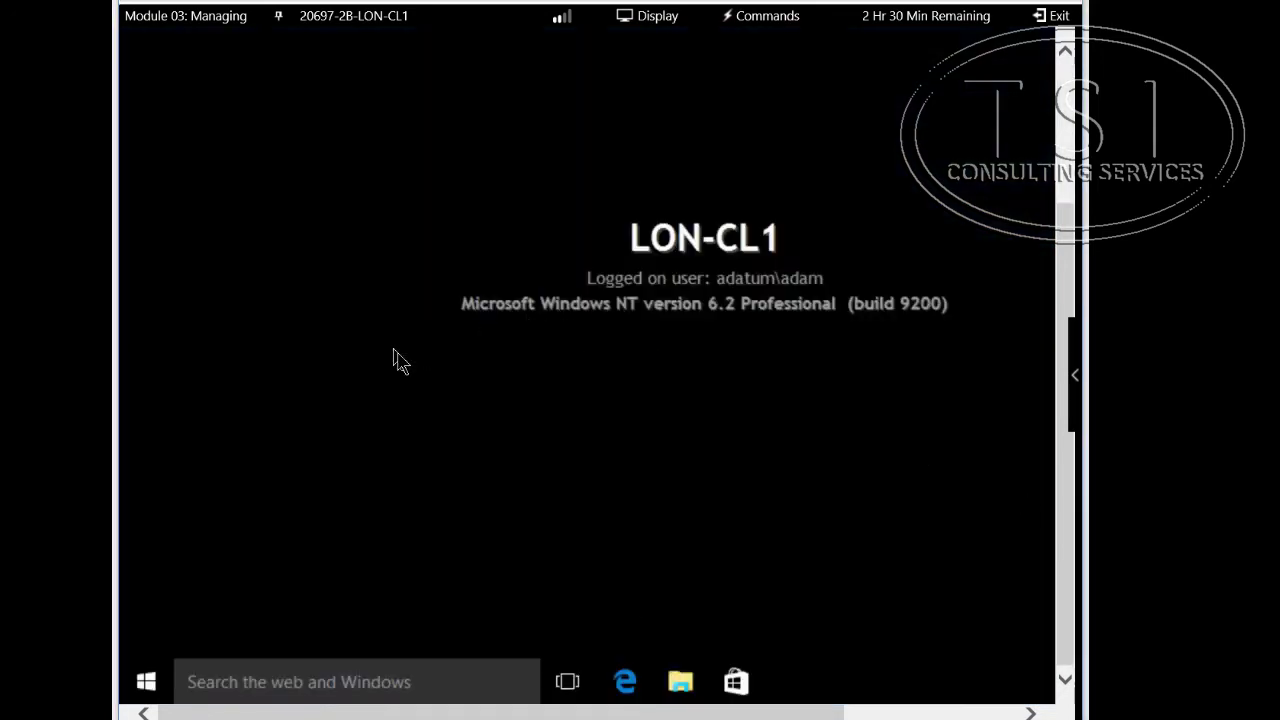
right_click(398, 358)
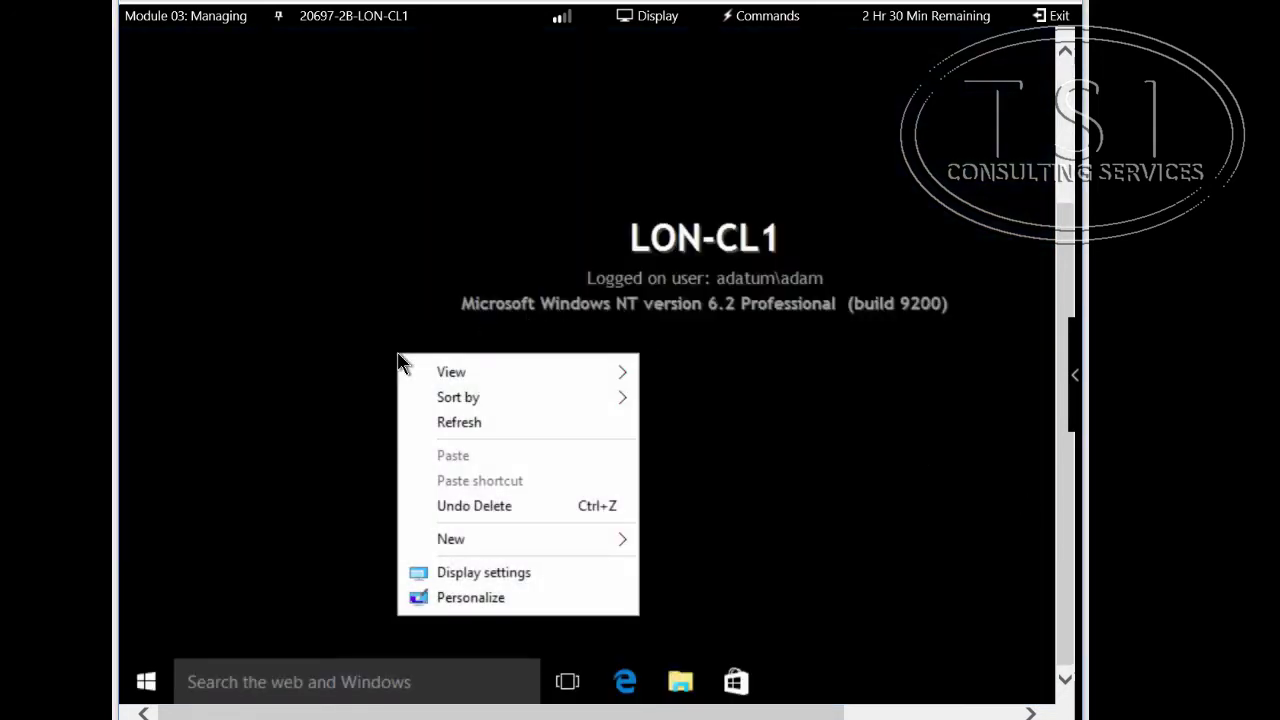
mouse_move(586, 541)
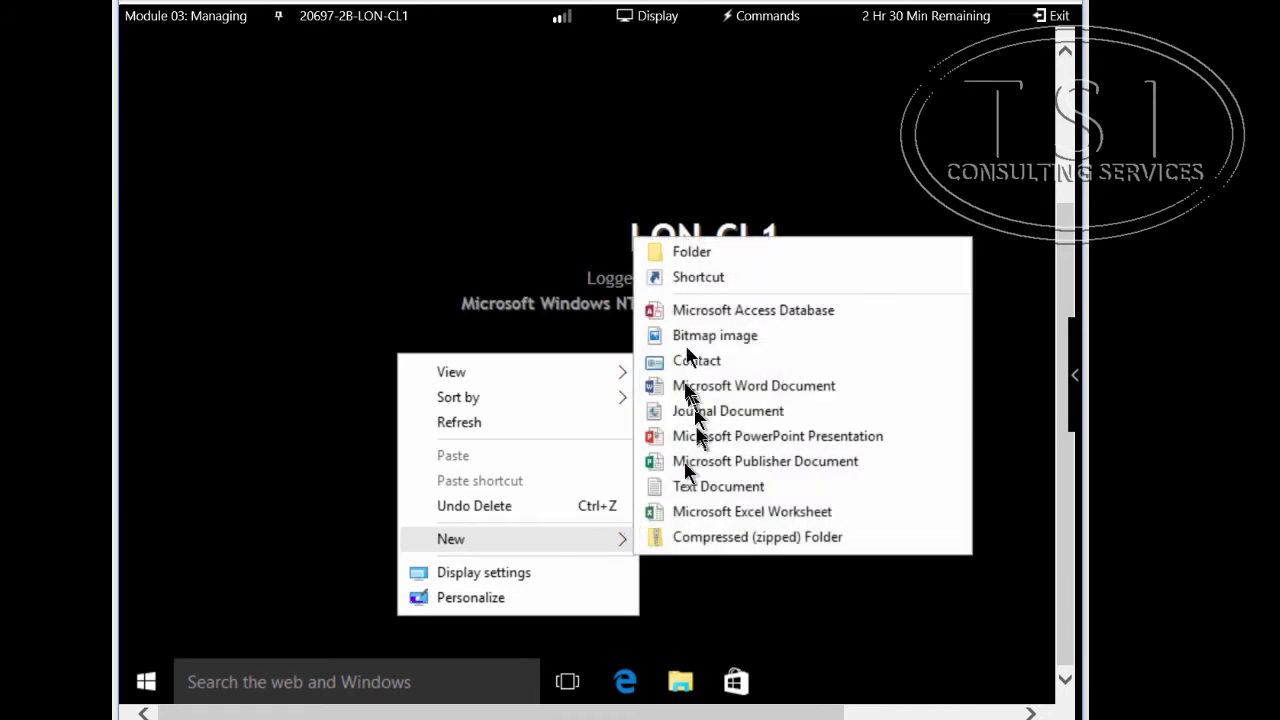
click(663, 258)
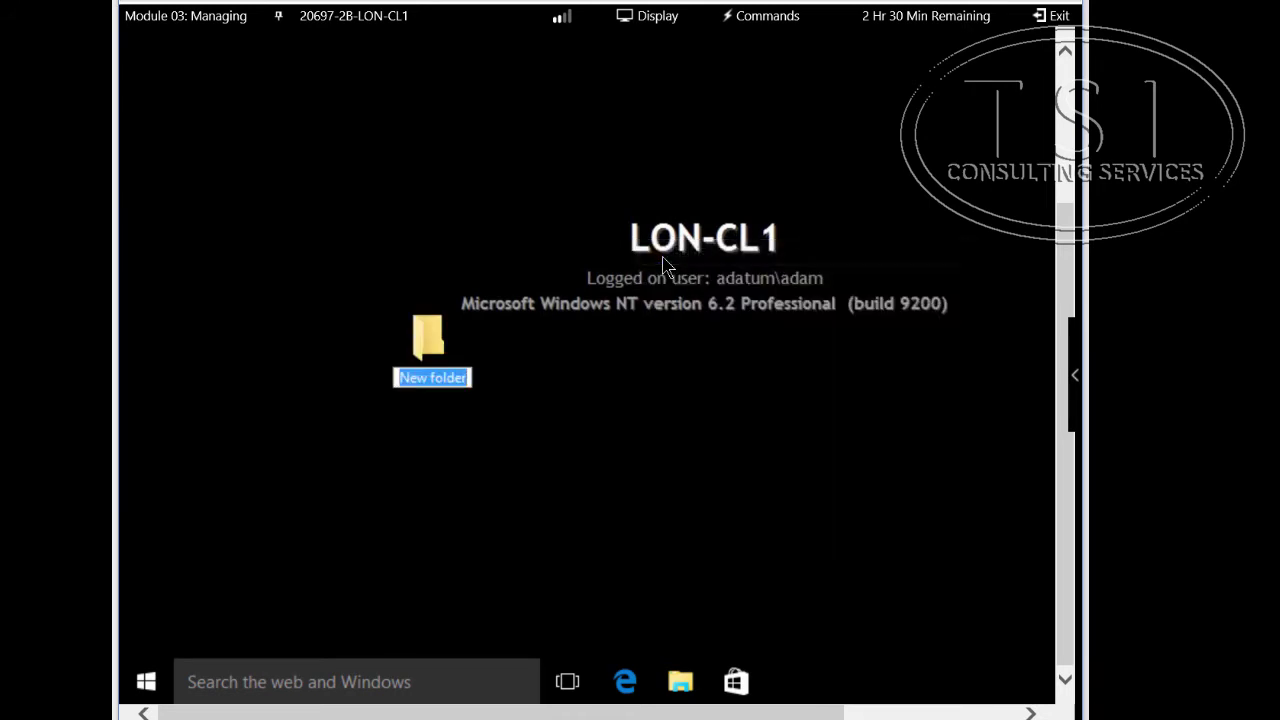
text(Presentations)
key(Return)
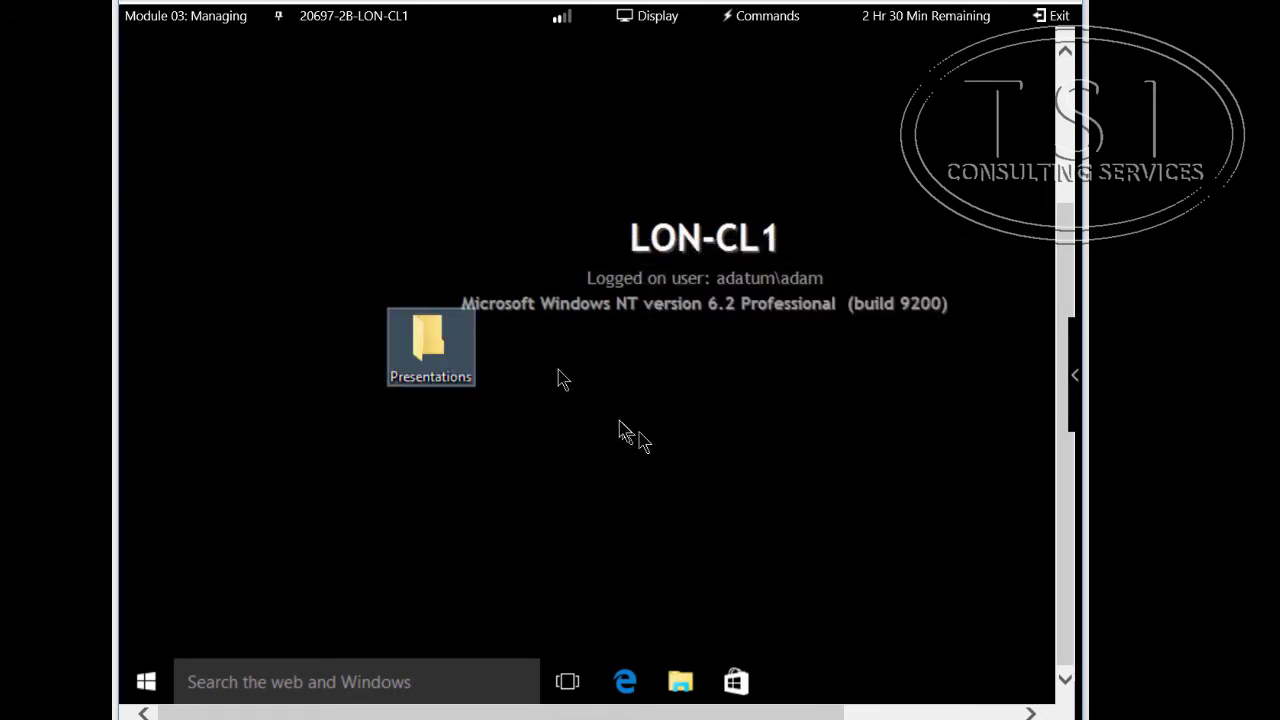
Add a desktop shortcut named Local Disk (C) that points to C:\.
right_click(594, 212)
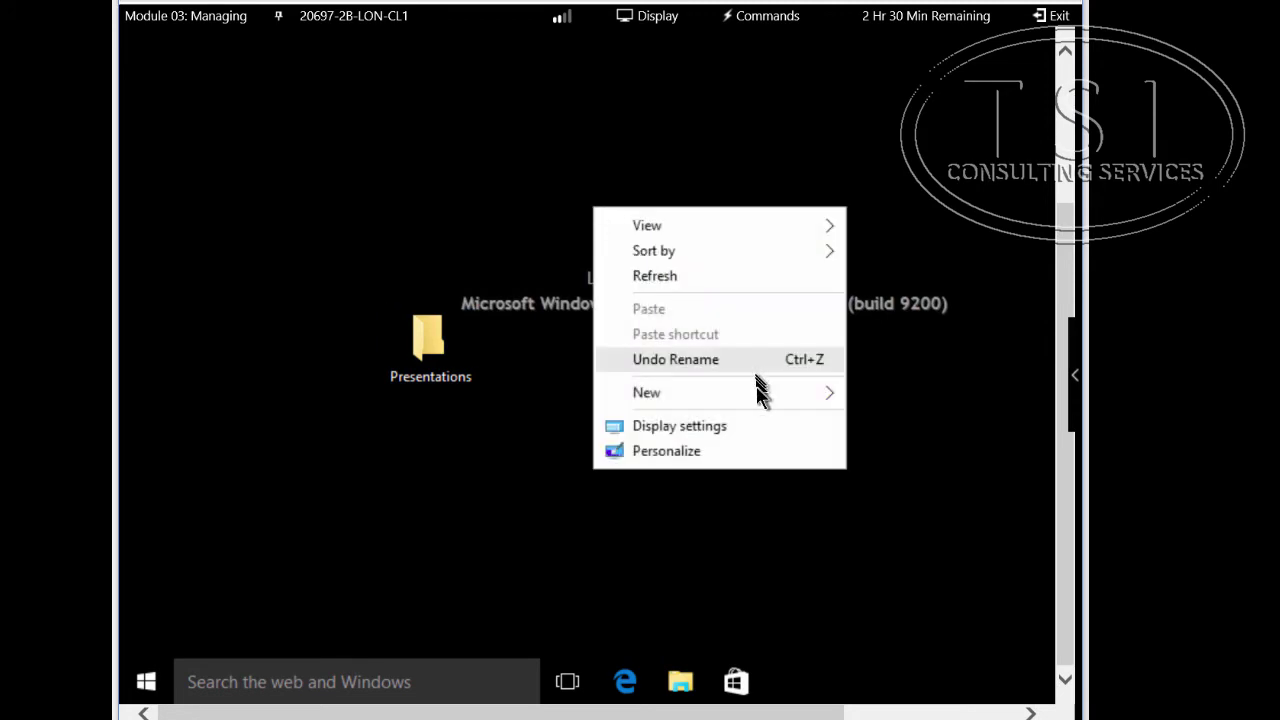
mouse_move(758, 398)
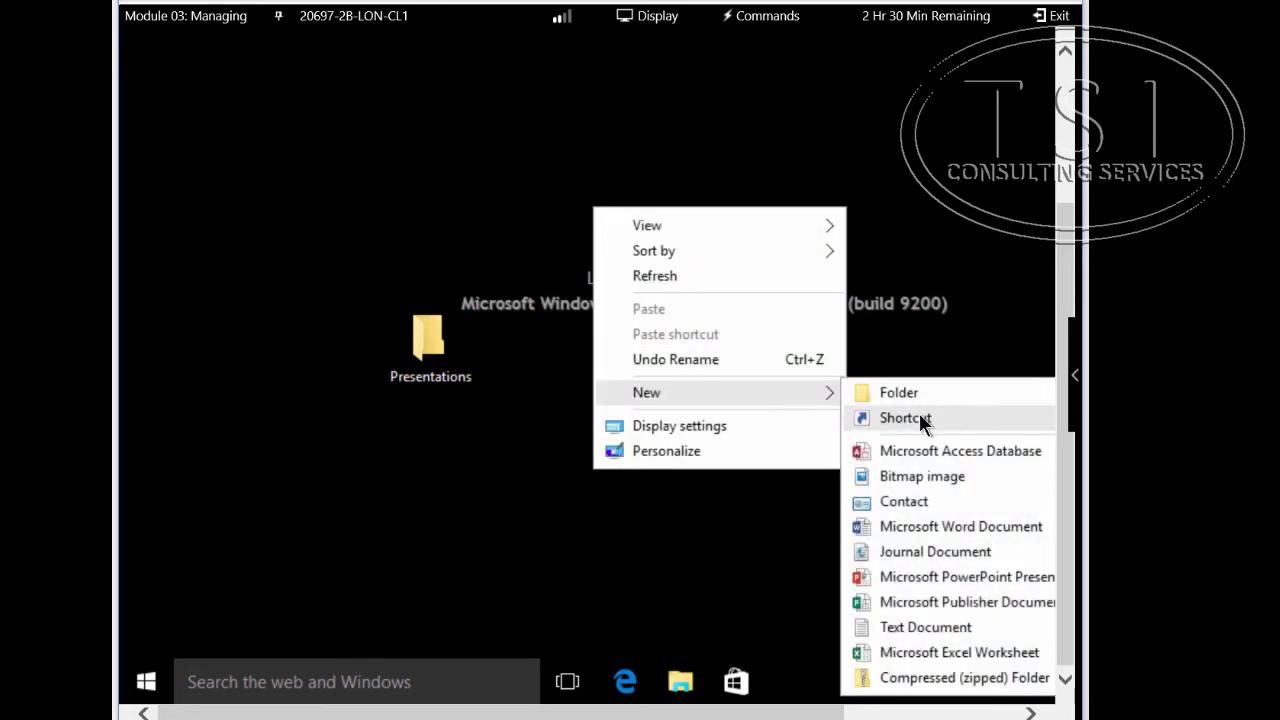
click(921, 420)
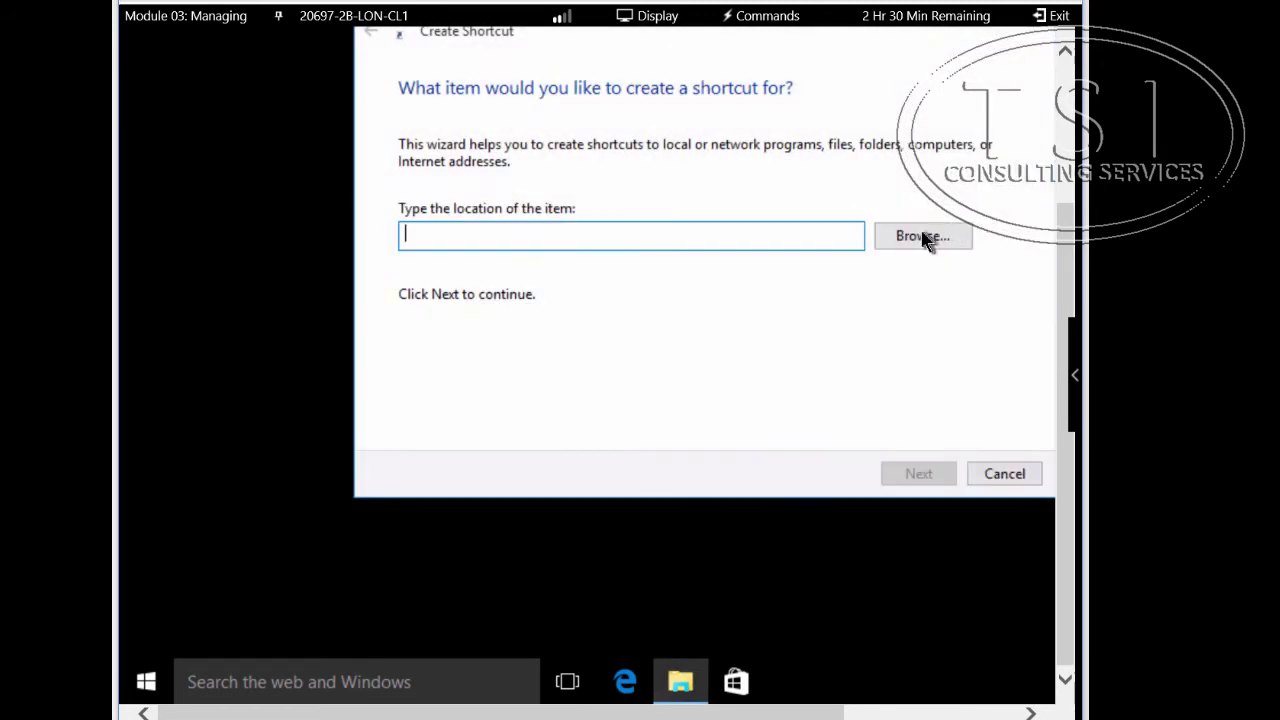
click(923, 236)
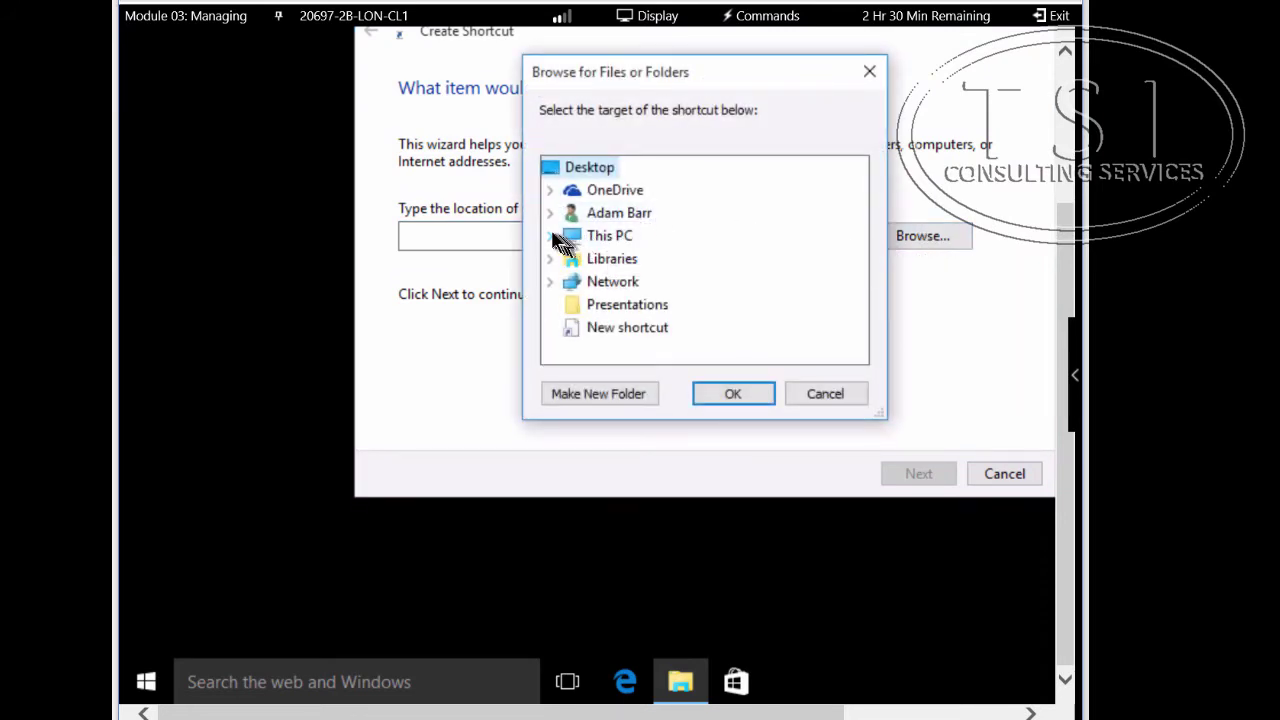
click(551, 236)
double_click(627, 348)
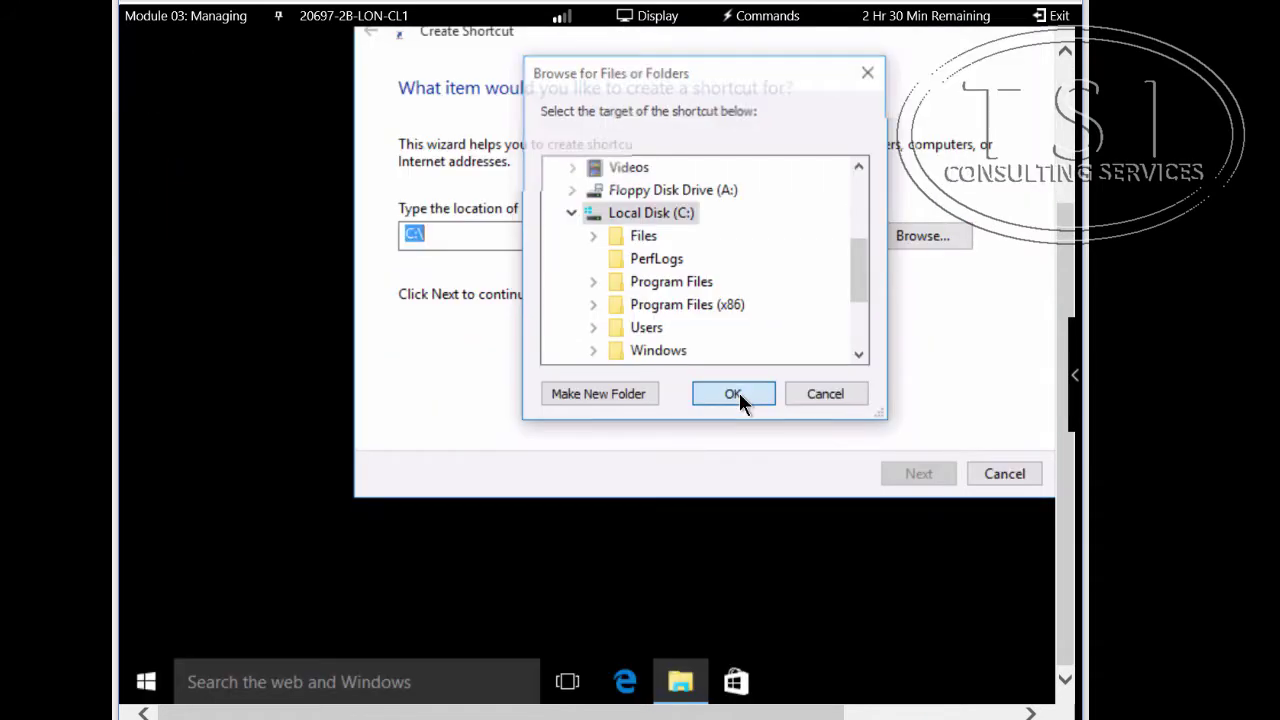
click(739, 393)
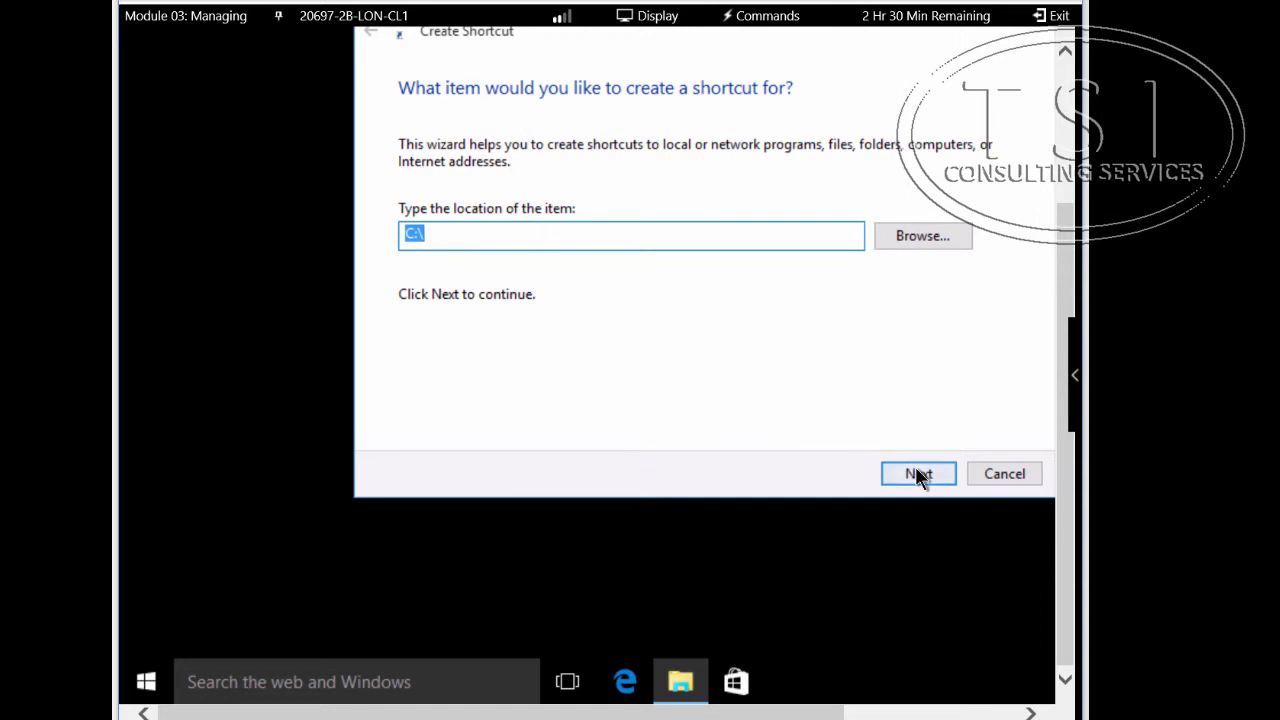
click(917, 474)
click(922, 470)
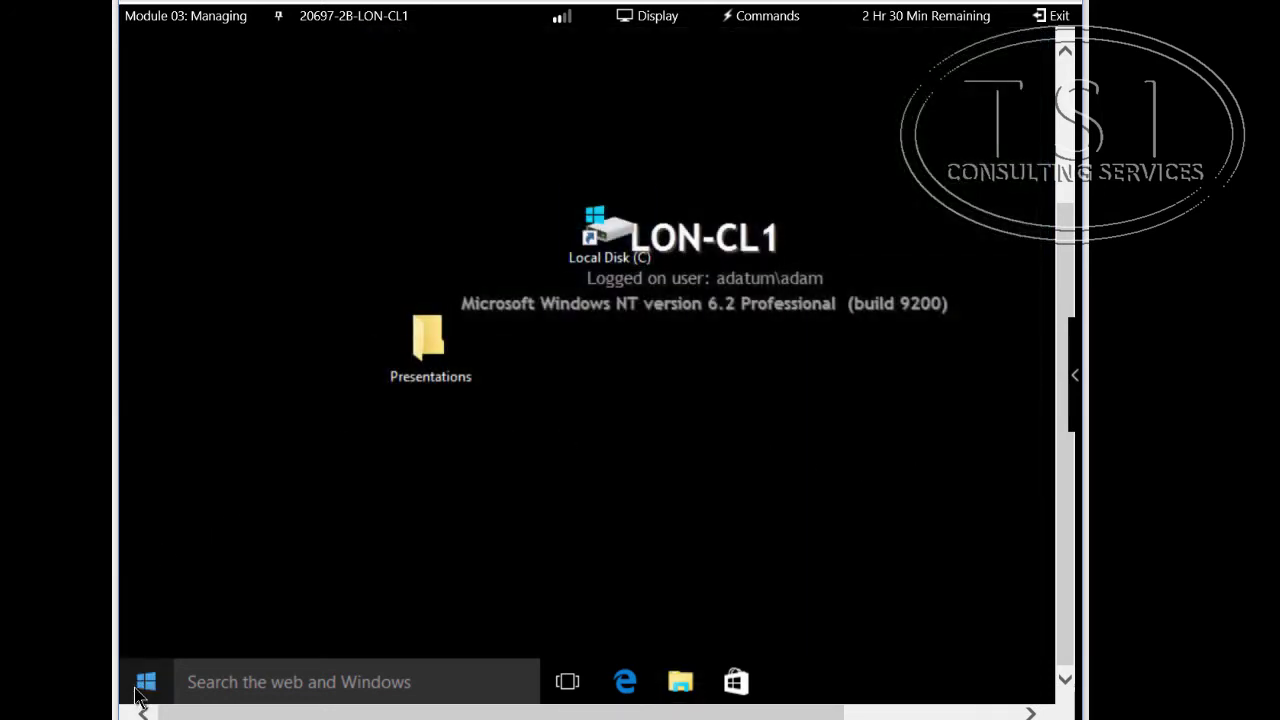
Turn on the Computer desktop icon through Control Panel's 'desktop icons' settings, then minimize Control Panel.
right_click(141, 692)
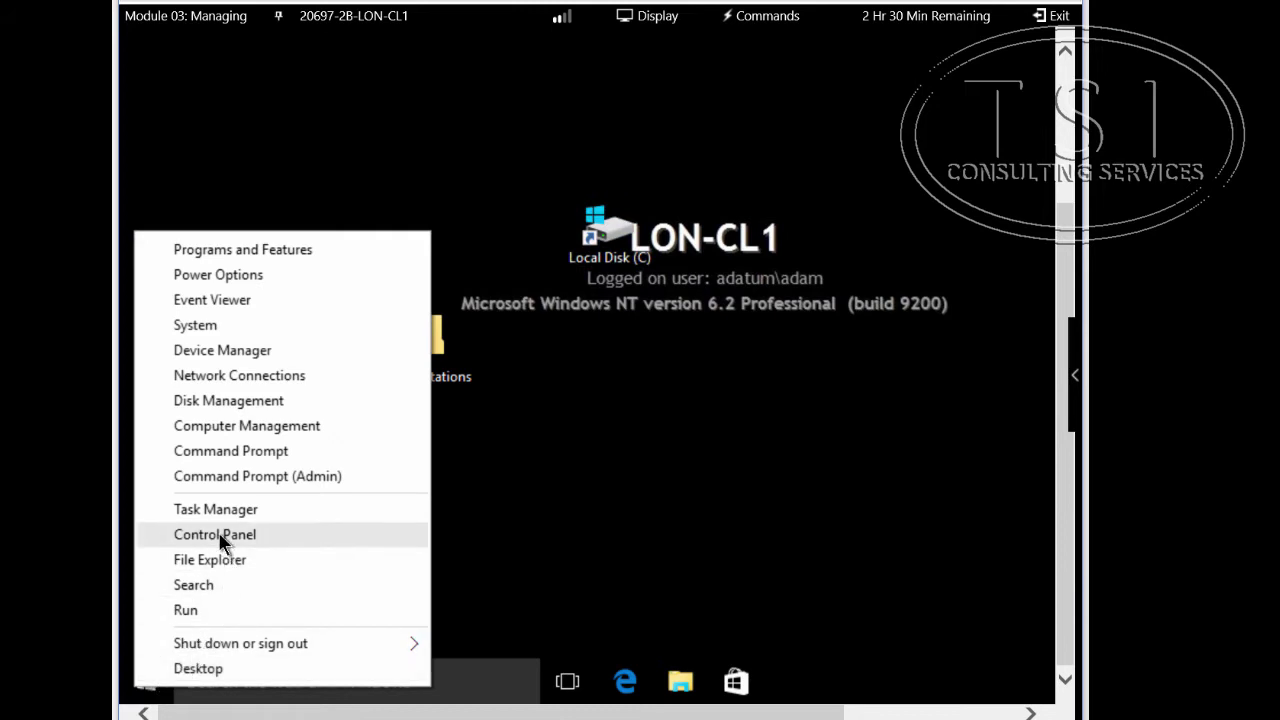
click(333, 520)
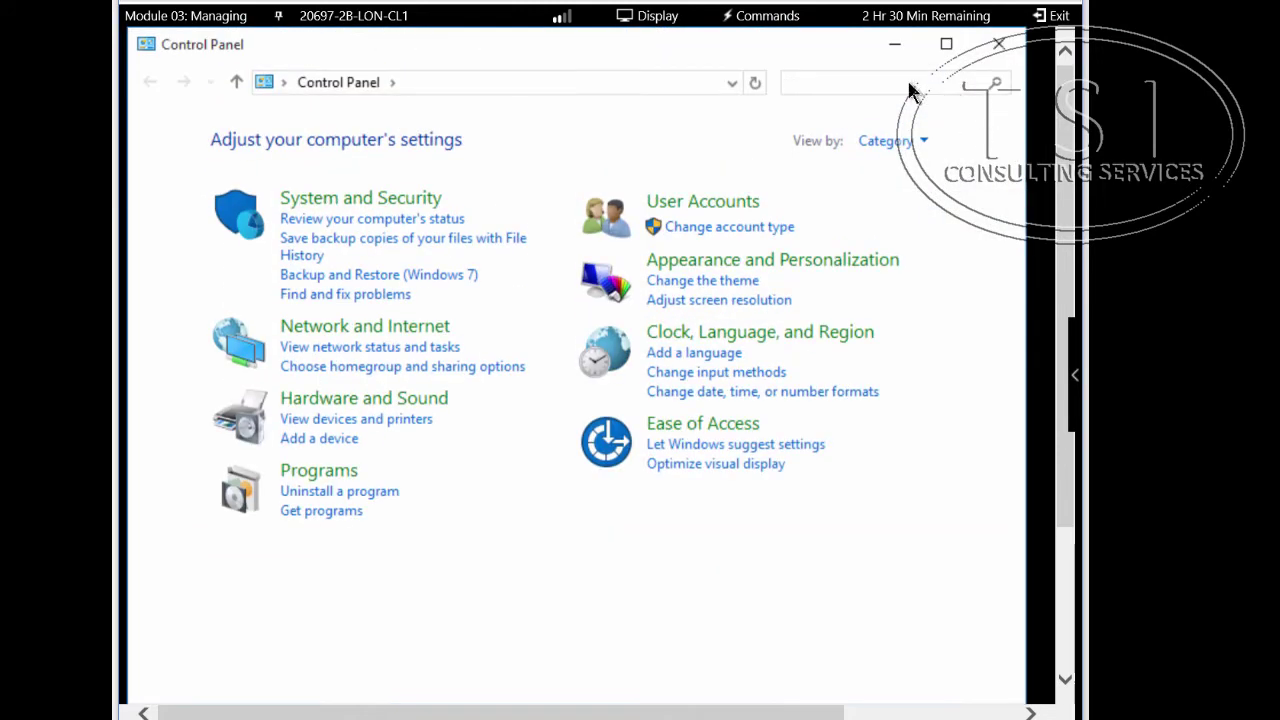
text(desk)
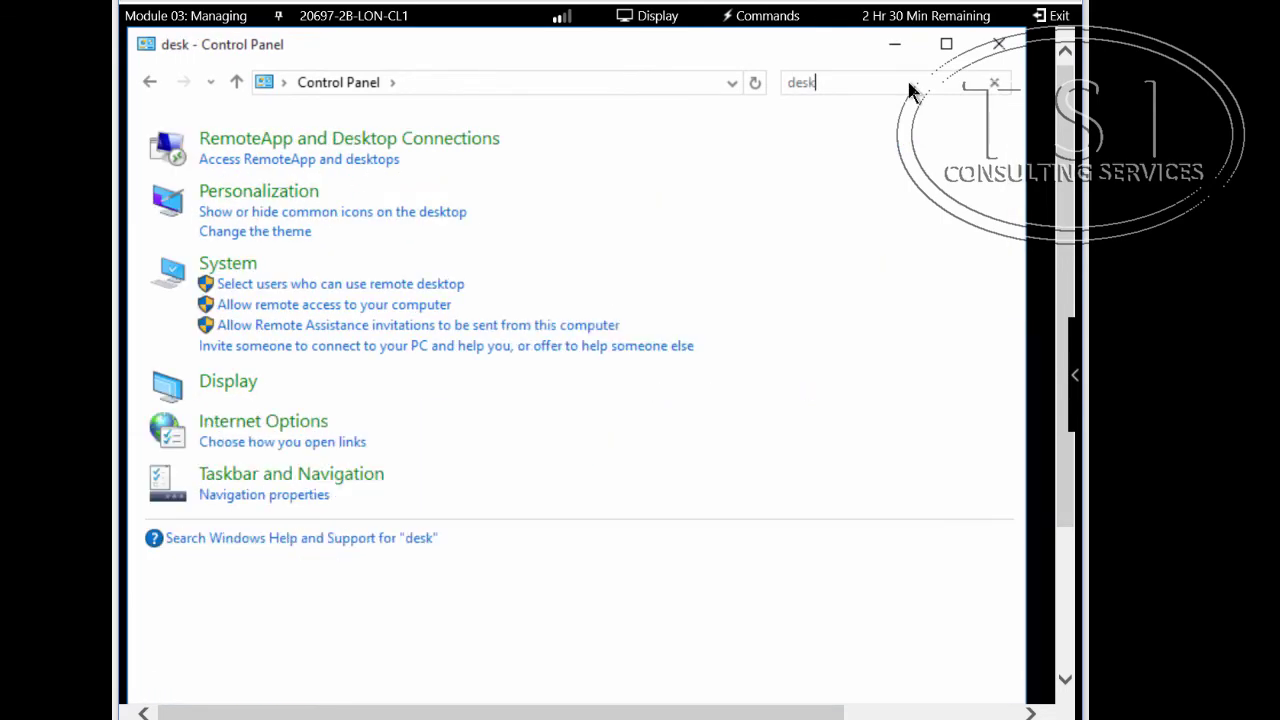
text(top )
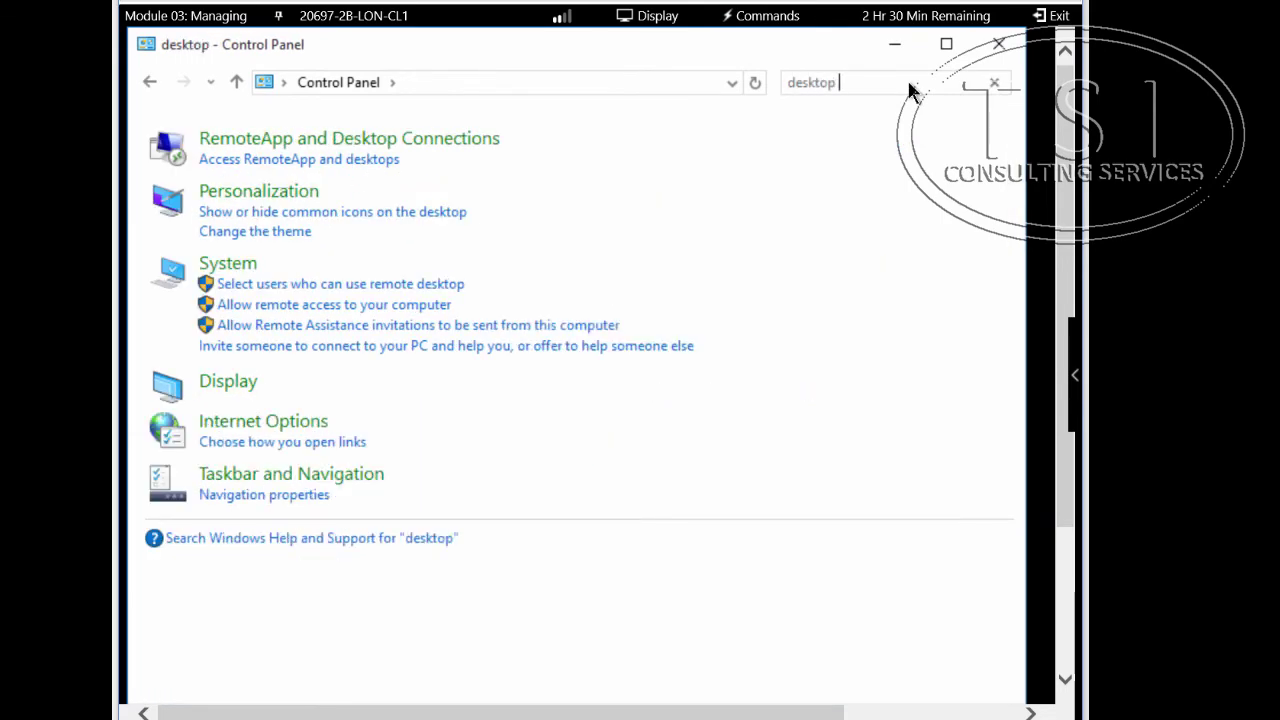
text(icons)
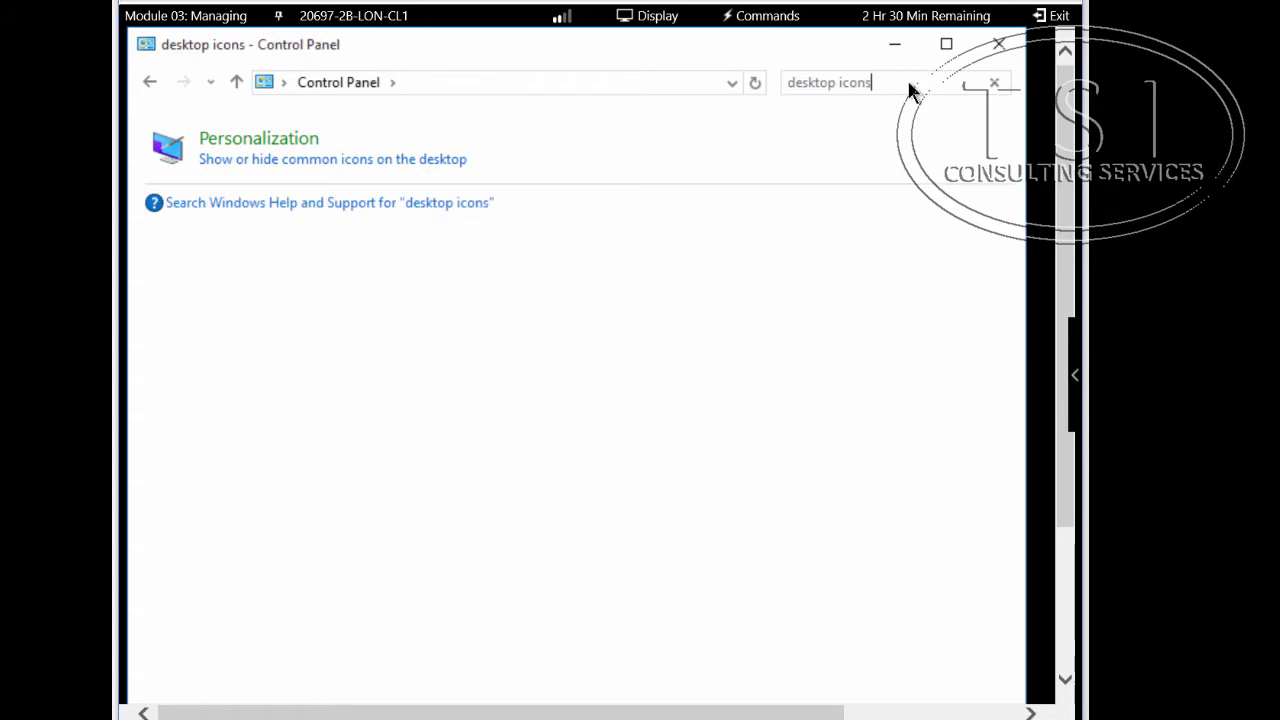
click(293, 170)
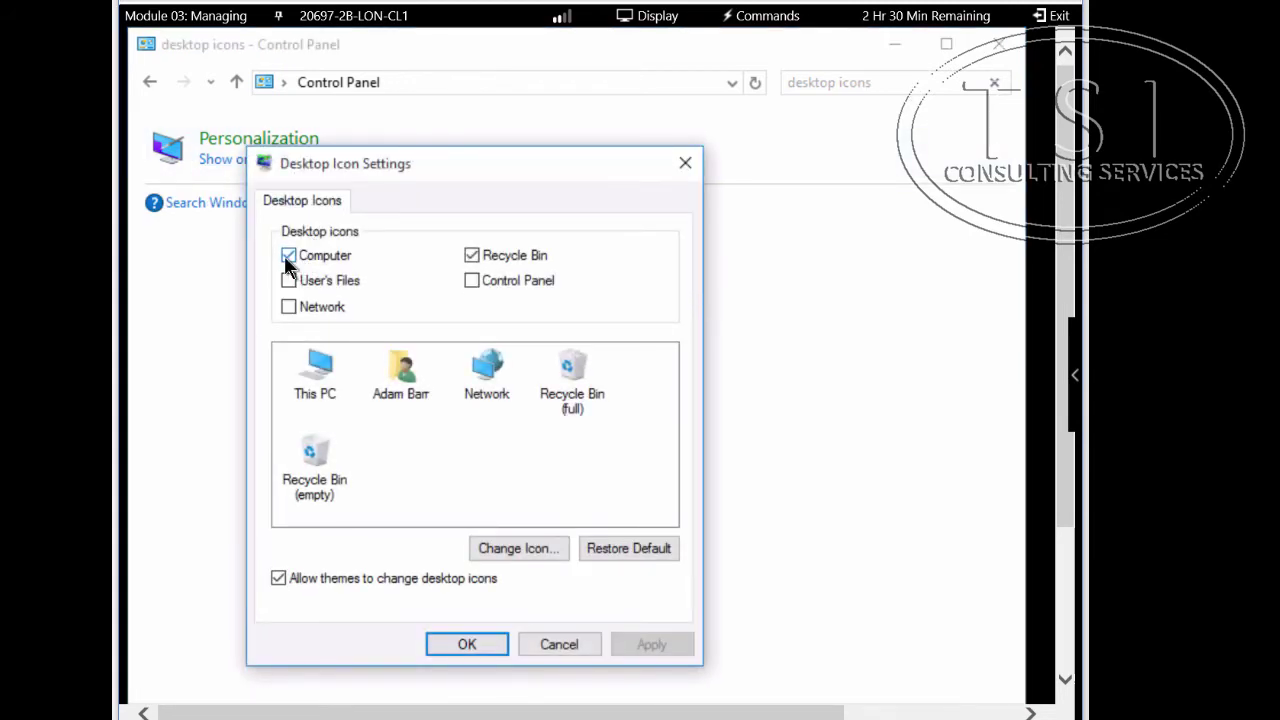
click(465, 642)
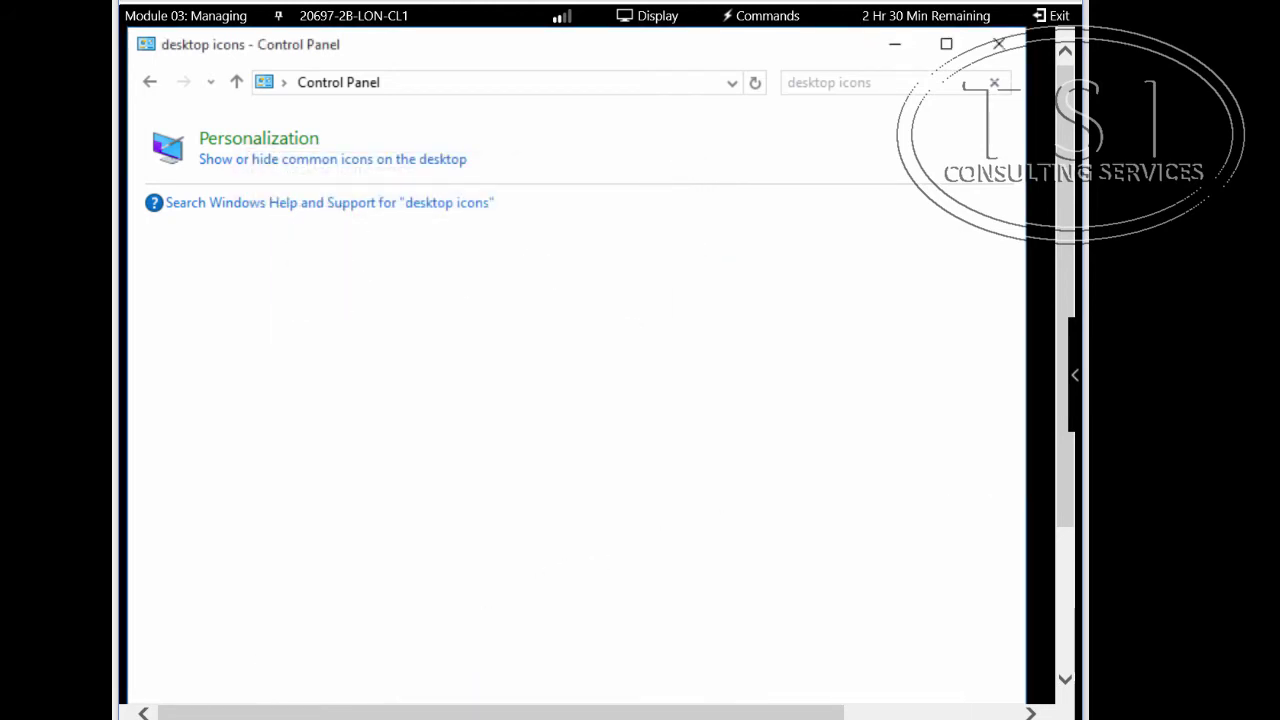
click(896, 42)
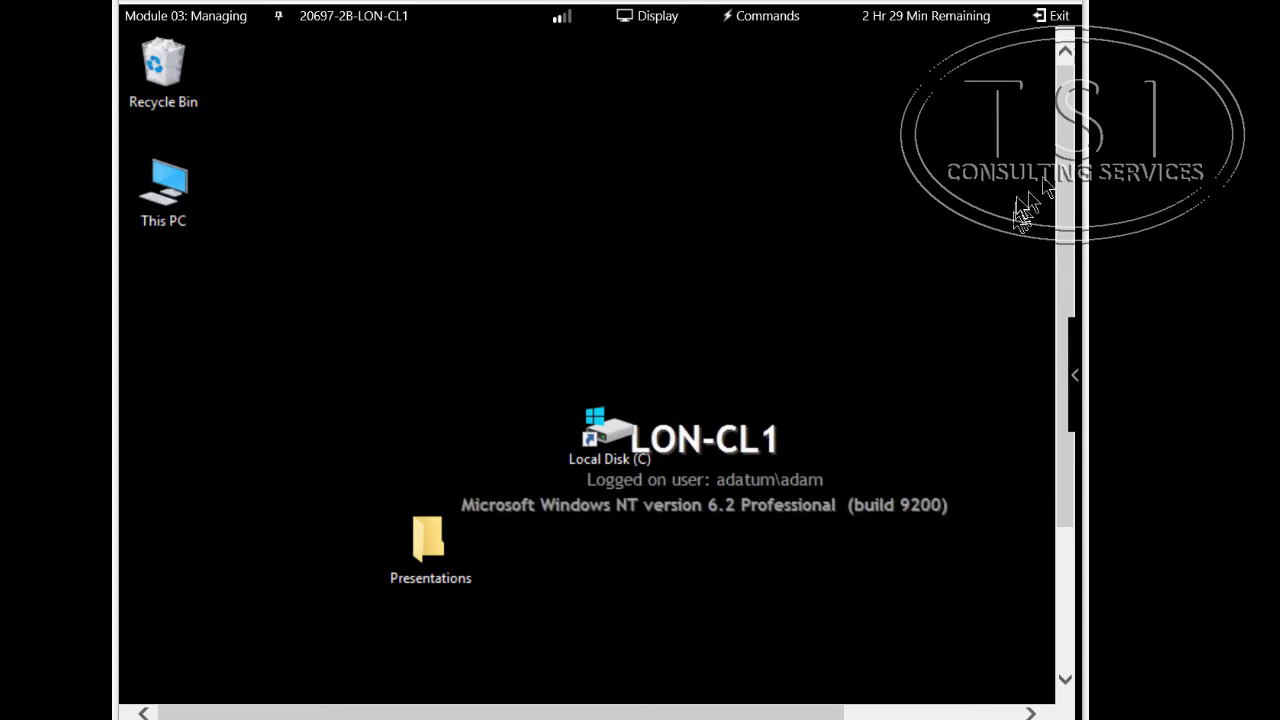
Save the Notepad note as david.txt in Documents, replacing the existing file, then minimize Notepad.
drag(1065, 185, 1065, 323)
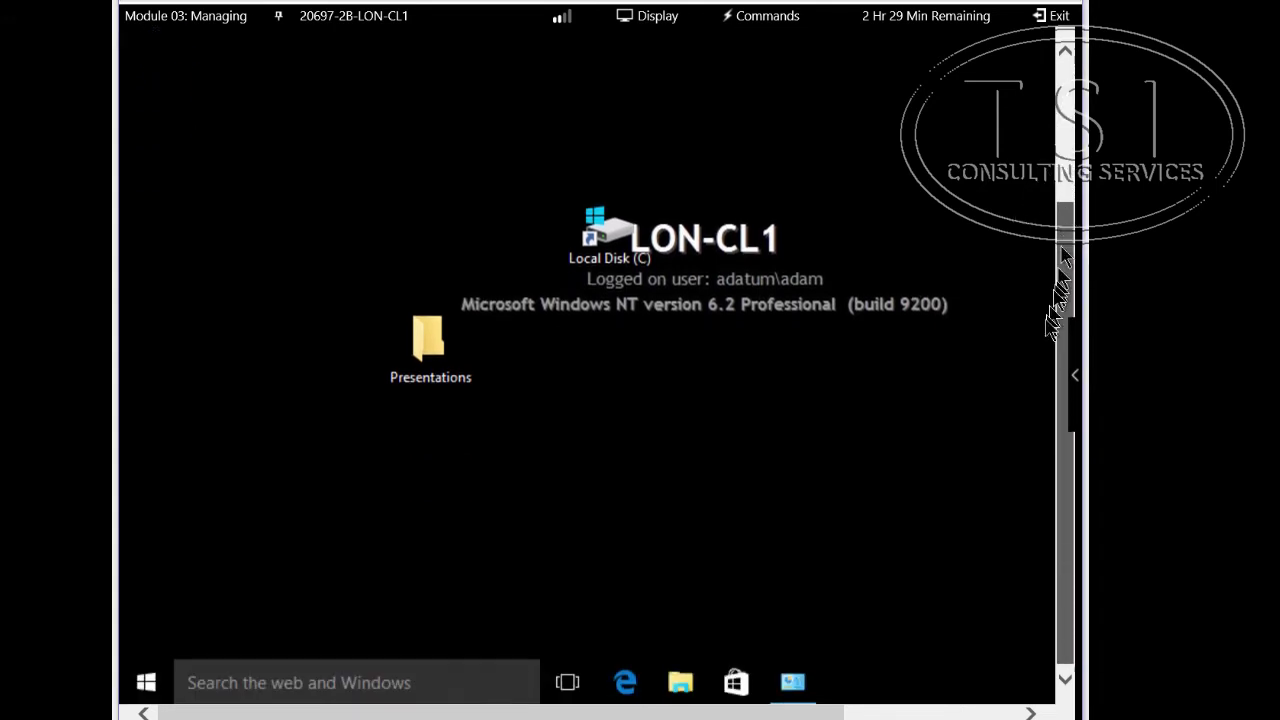
right_click(150, 688)
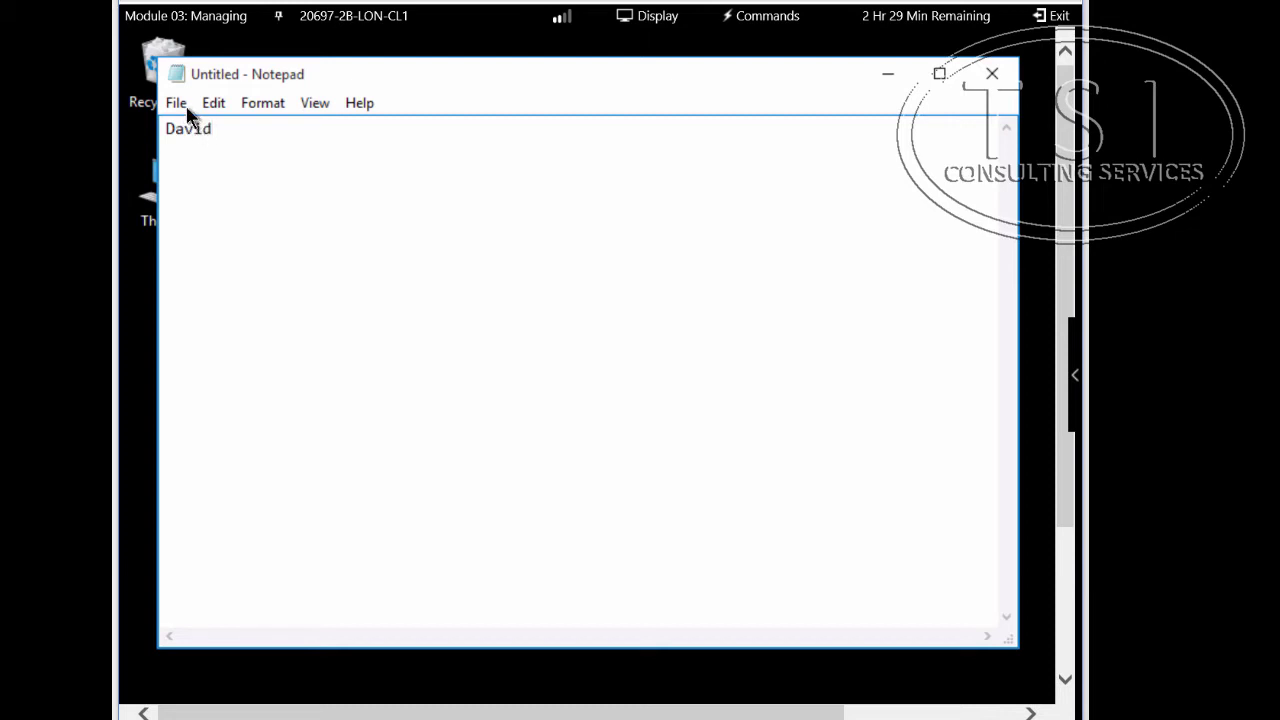
click(184, 106)
click(228, 204)
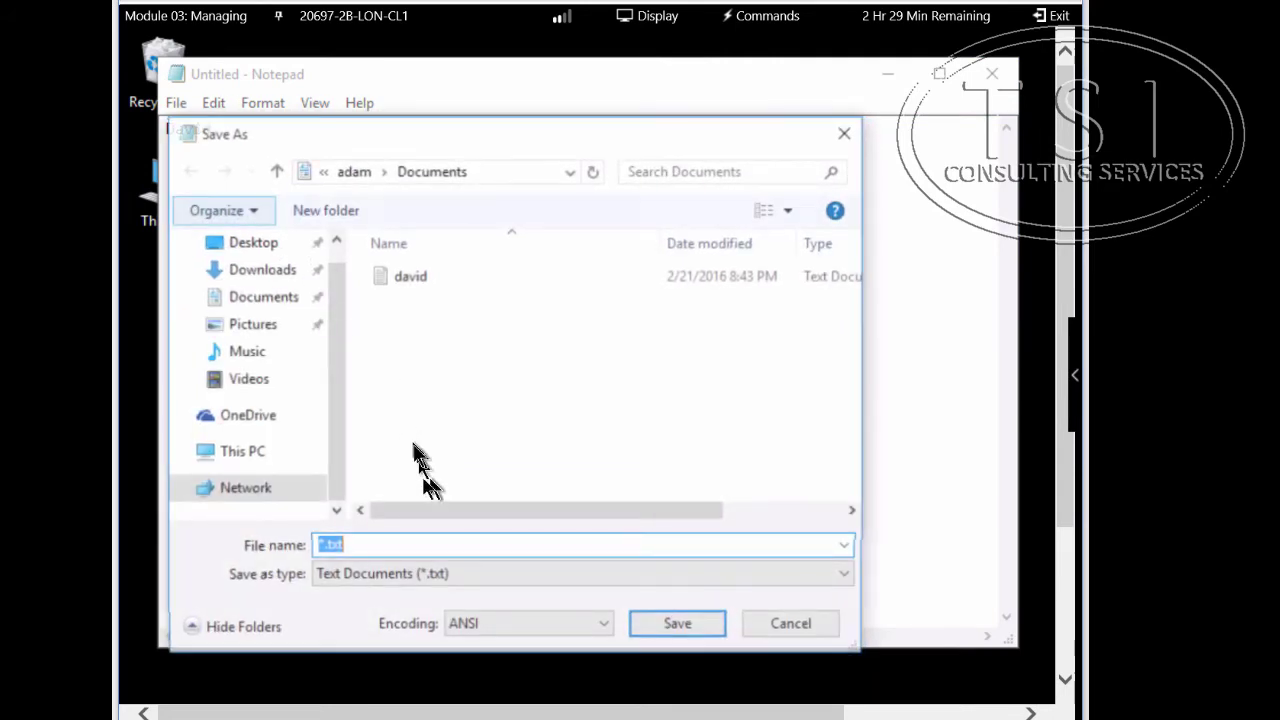
click(416, 268)
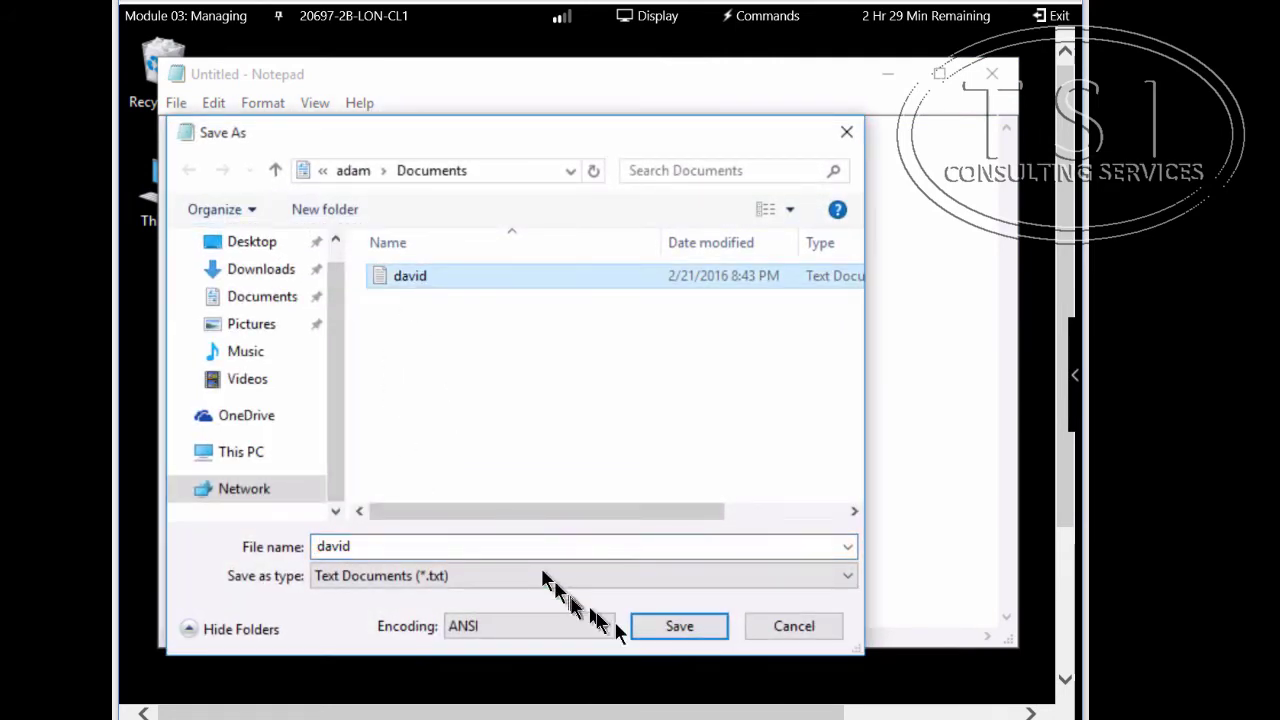
click(679, 632)
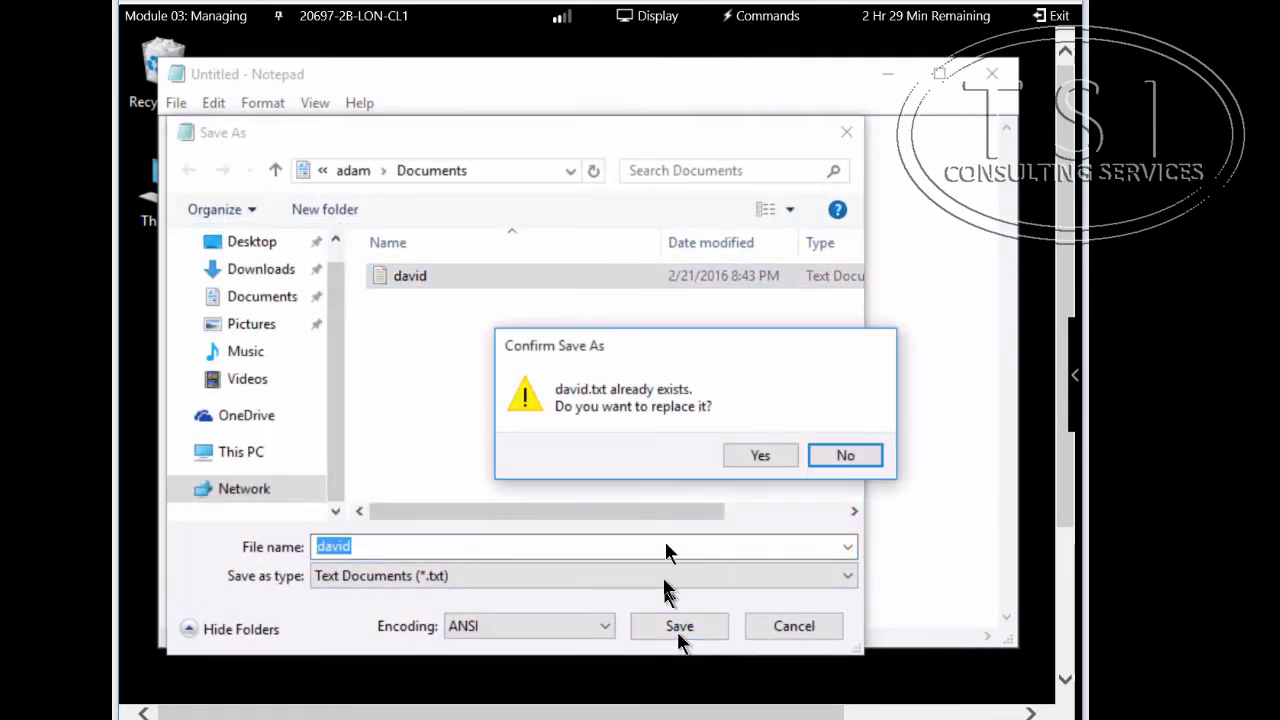
click(750, 453)
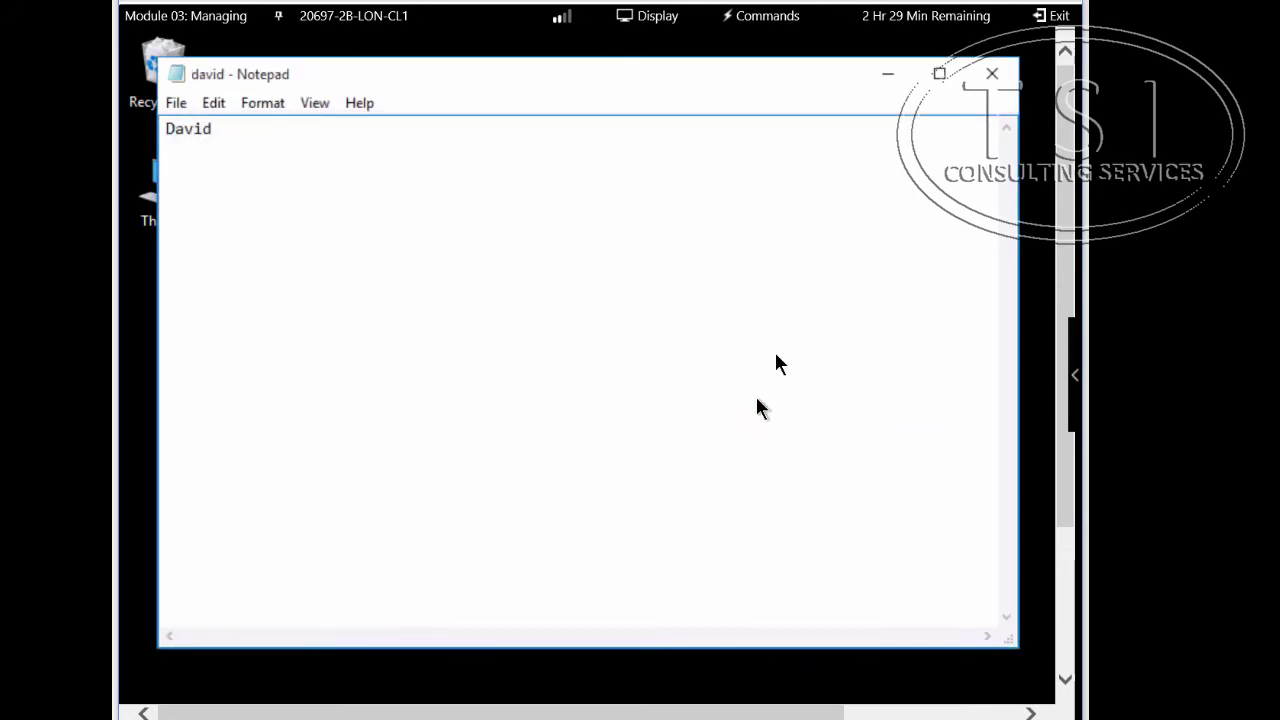
click(886, 77)
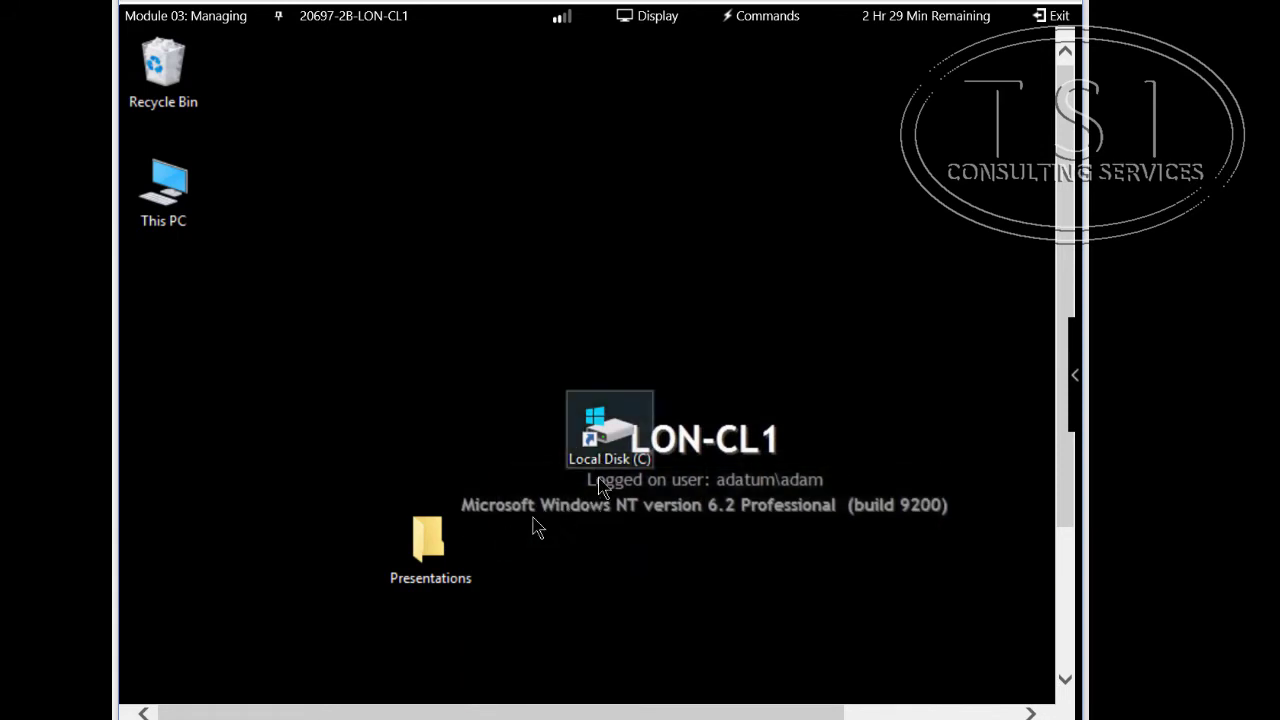
Open C: > Documents, check the david file's Location in Properties, then cancel.
click(606, 438)
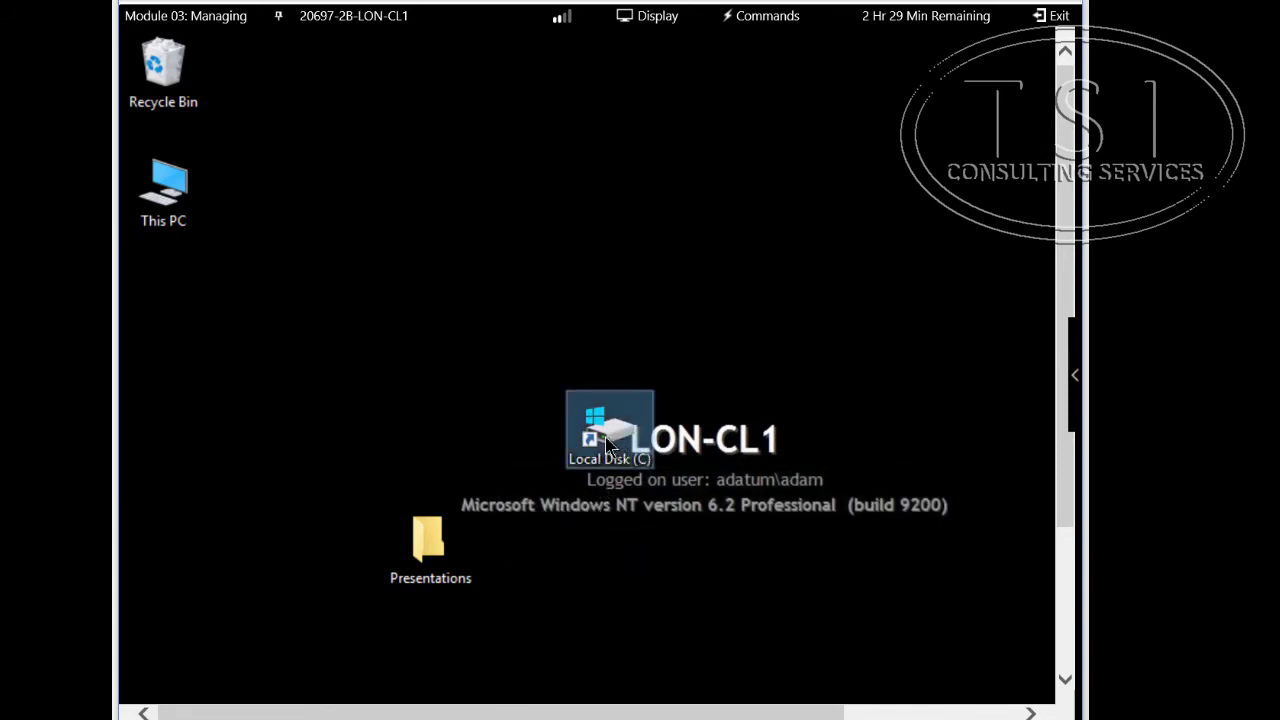
double_click(603, 443)
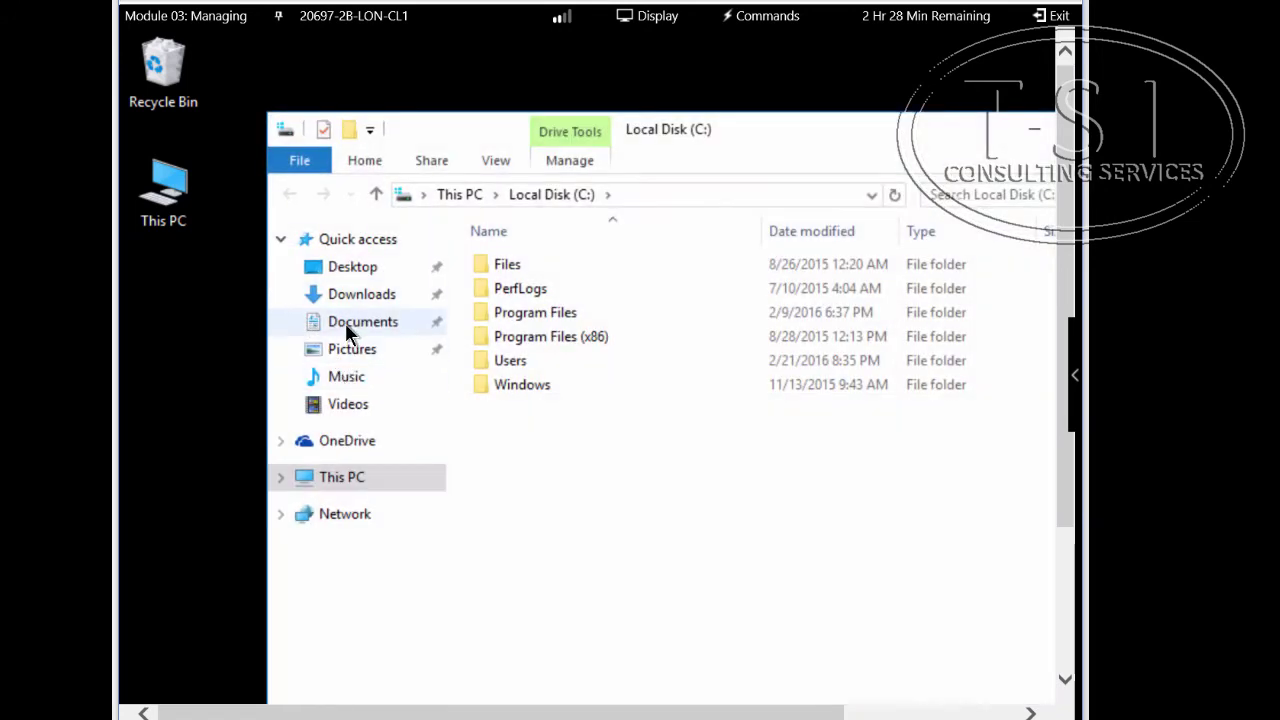
click(348, 333)
click(509, 266)
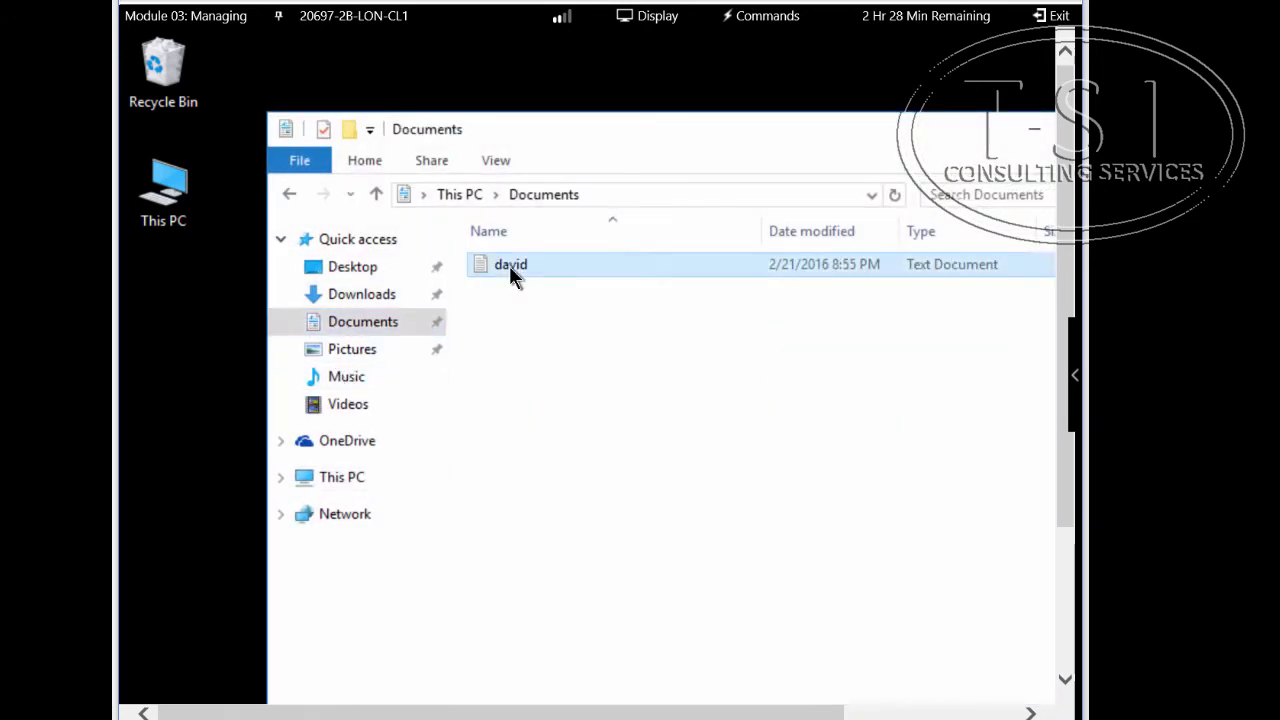
right_click(509, 266)
click(606, 653)
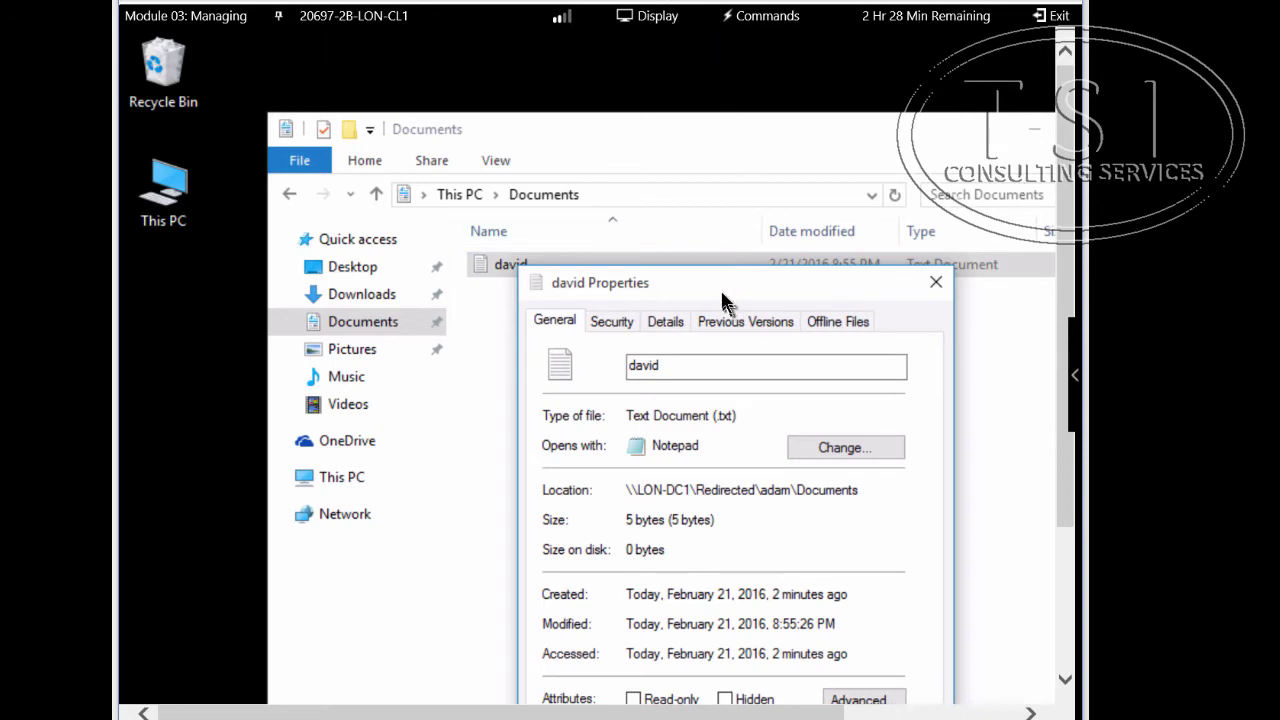
drag(722, 293, 668, 55)
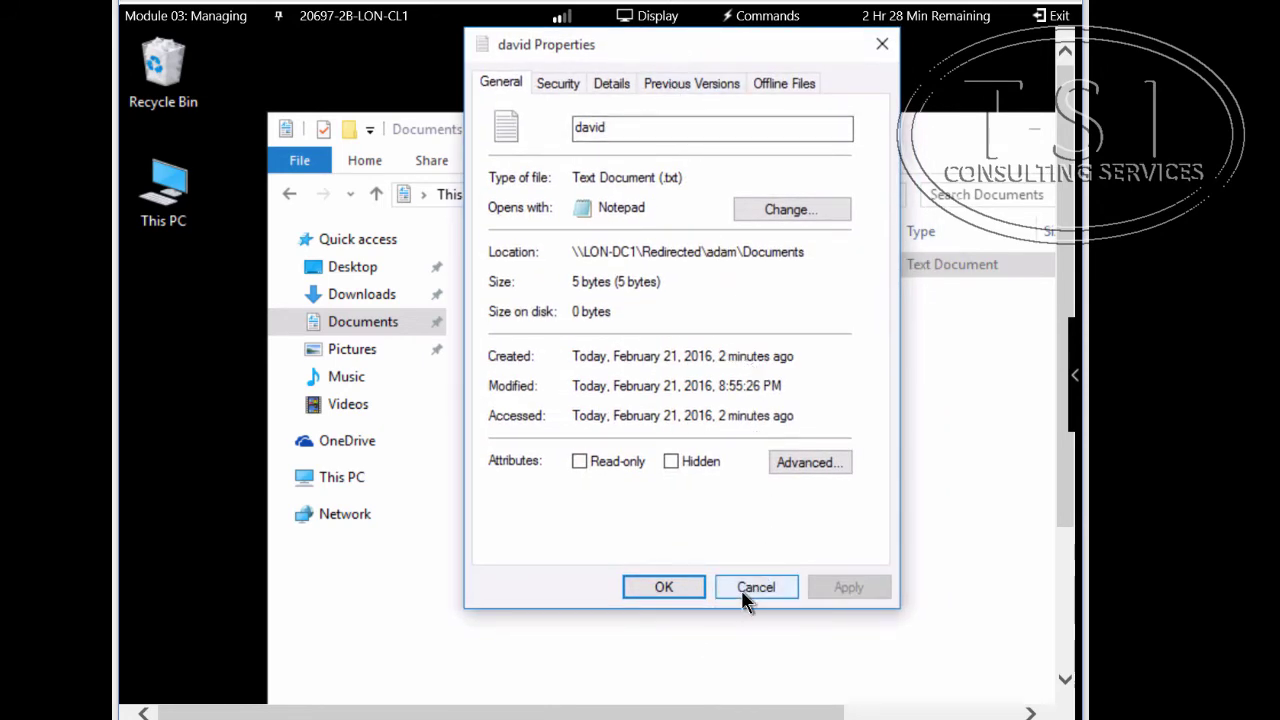
click(743, 590)
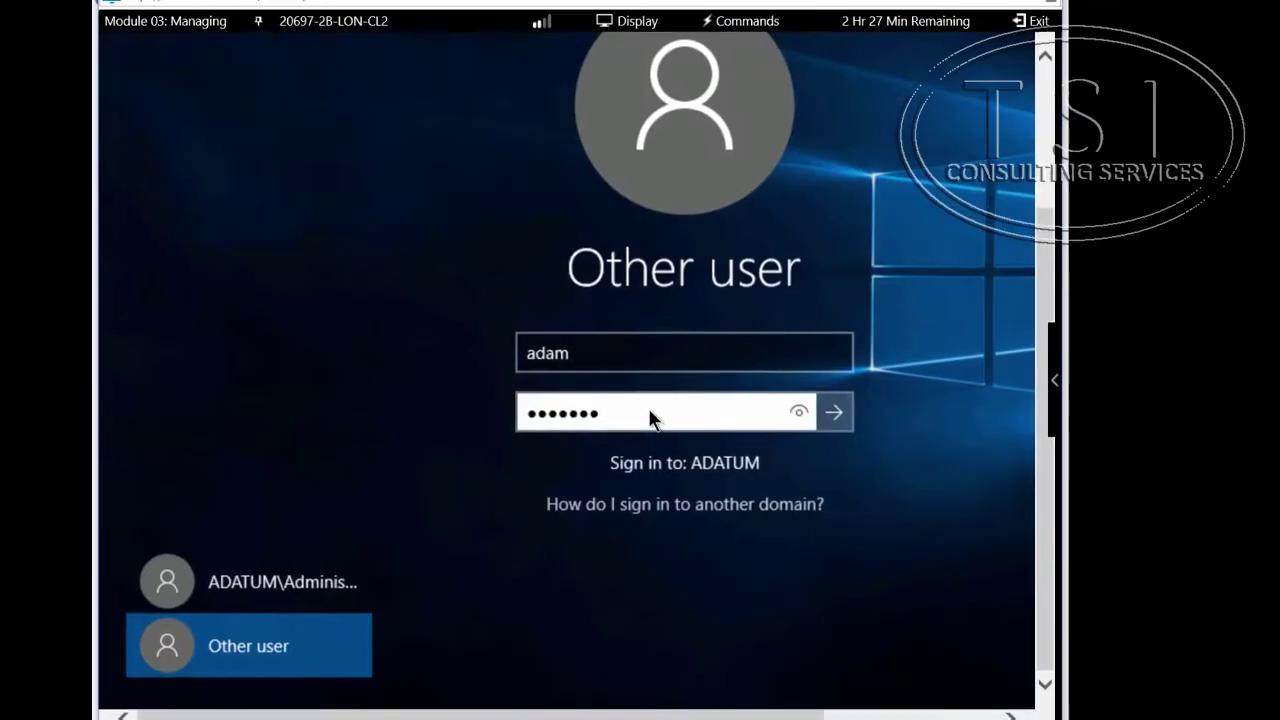
Sign in to LON-CL2, move the Local Disk (C) shortcut aside, and open Windows search.
key(Return)
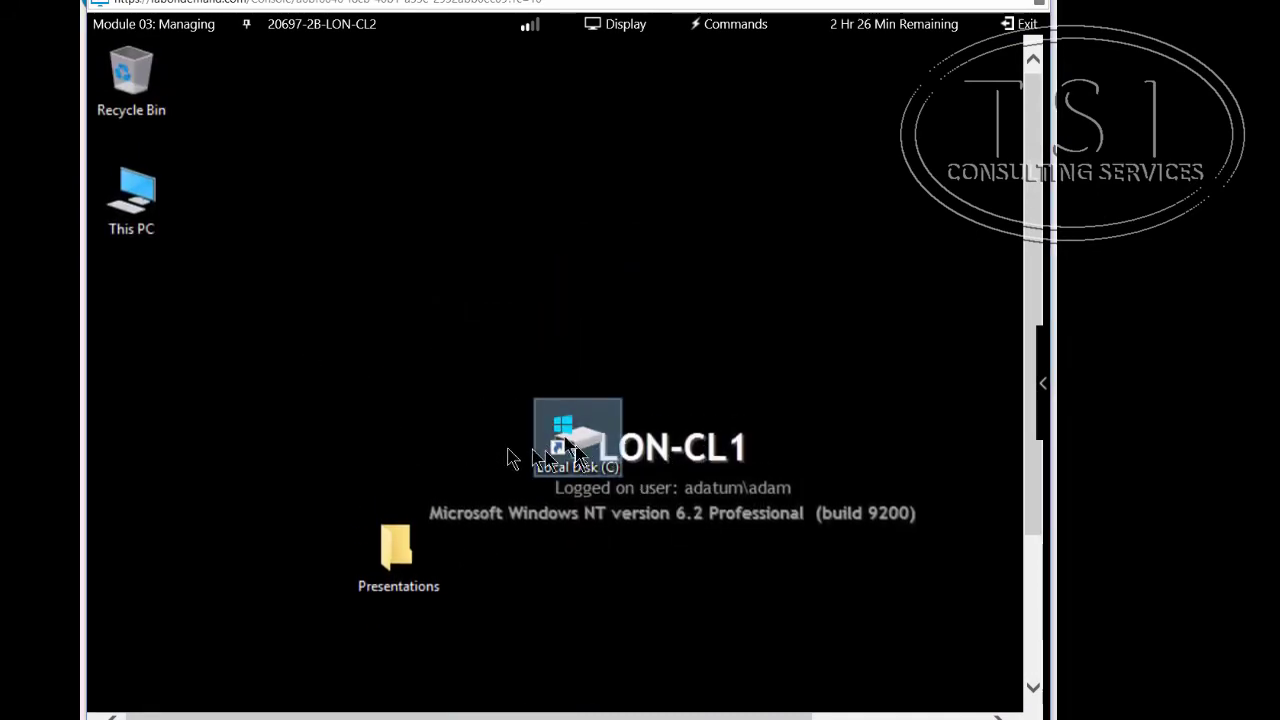
drag(551, 449, 283, 447)
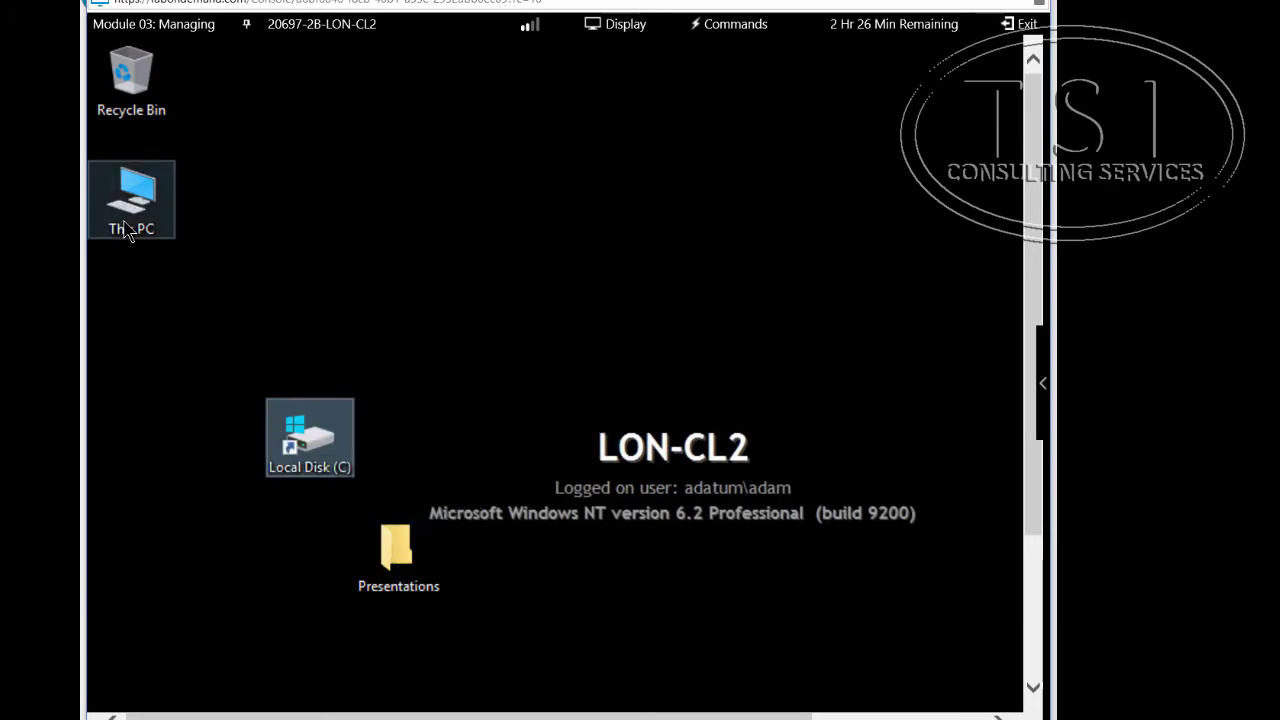
scroll(155, 500, down, 2)
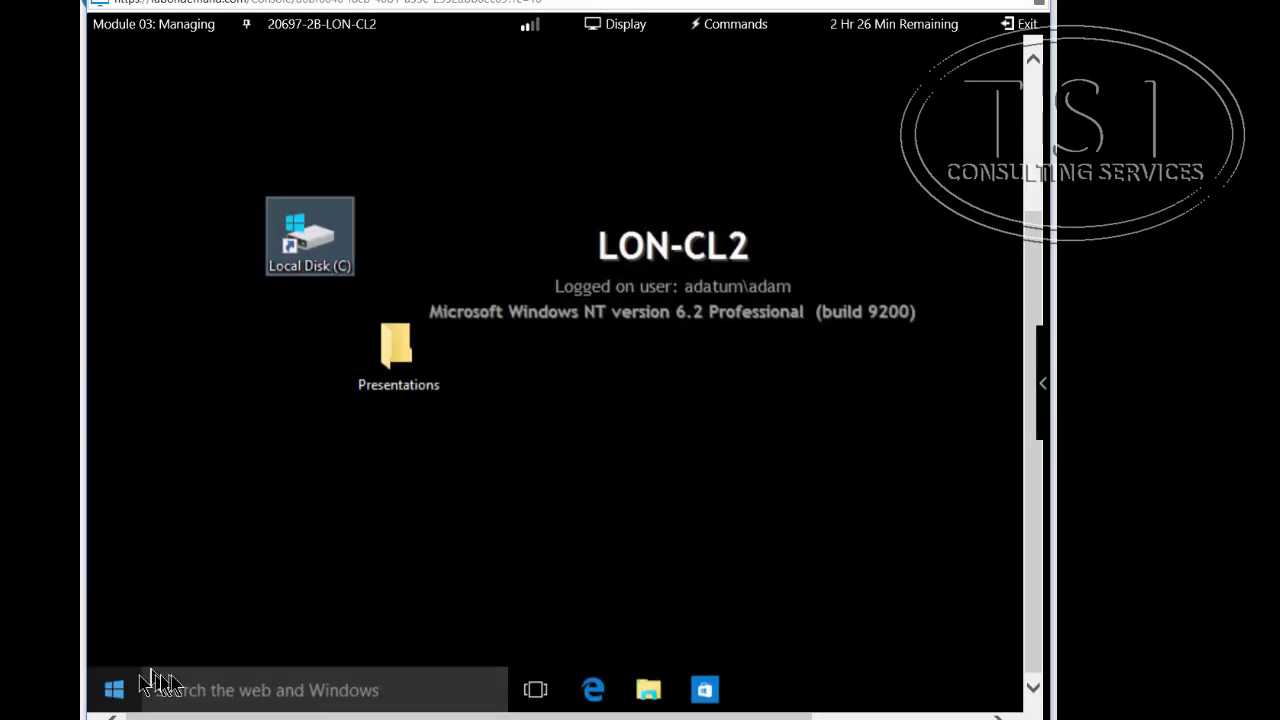
right_click(114, 692)
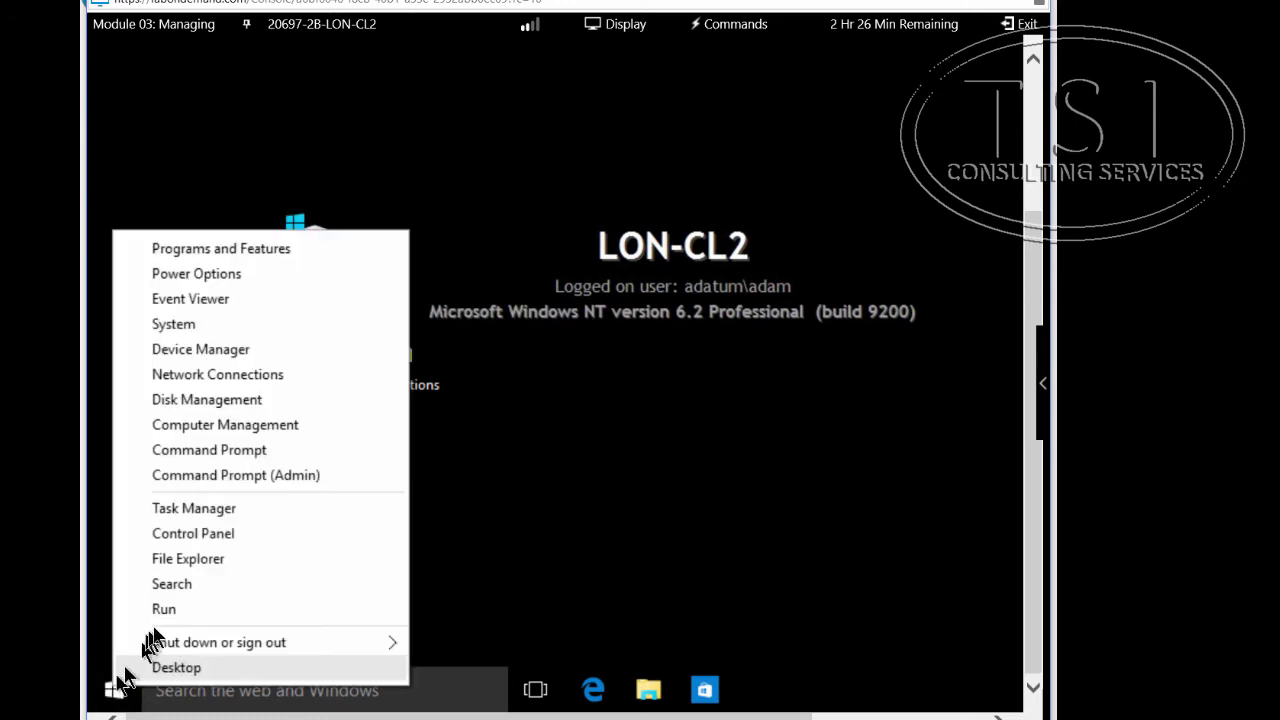
click(173, 588)
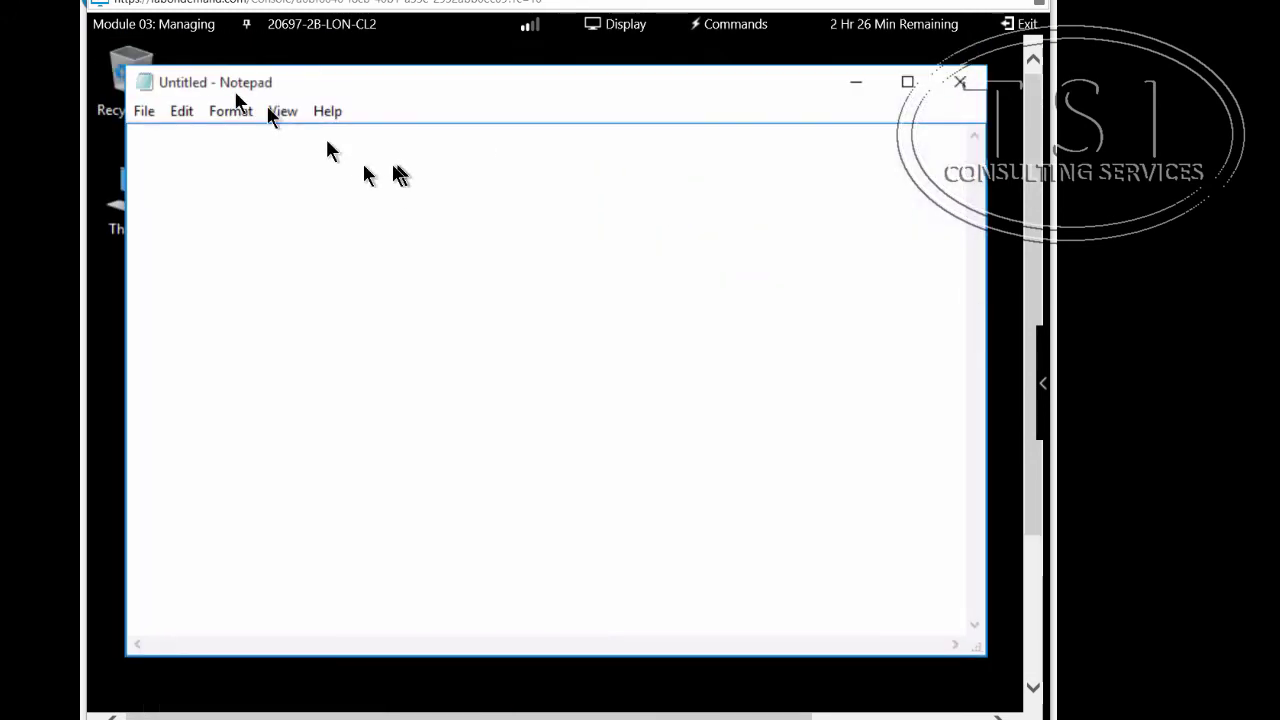
Use Notepad's File > Open dialog to select the david file in adam's Documents folder.
click(142, 112)
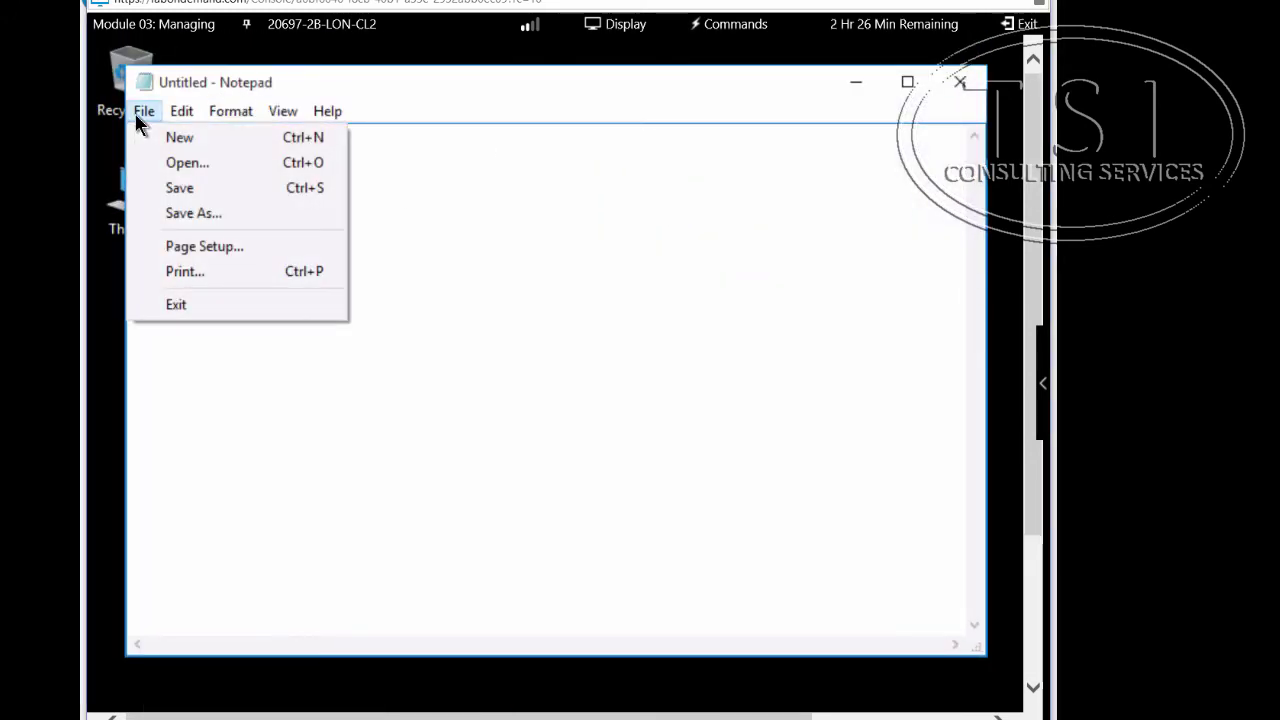
click(185, 163)
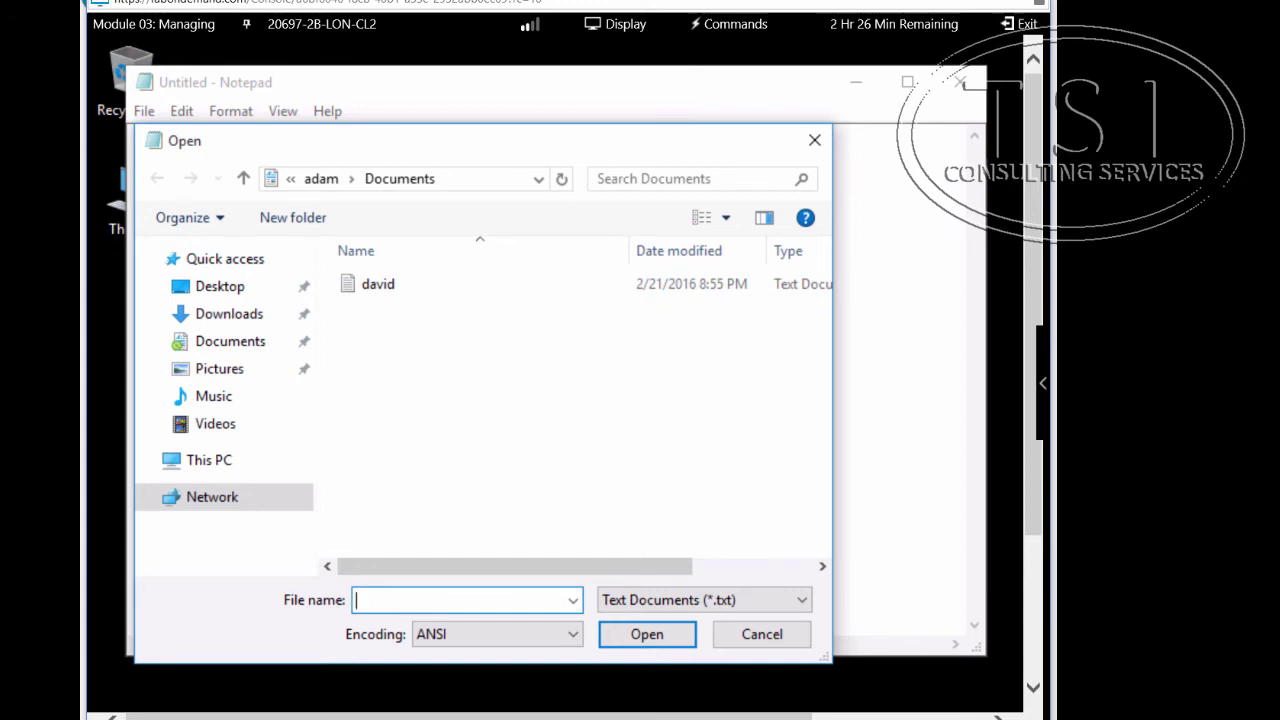
click(360, 285)
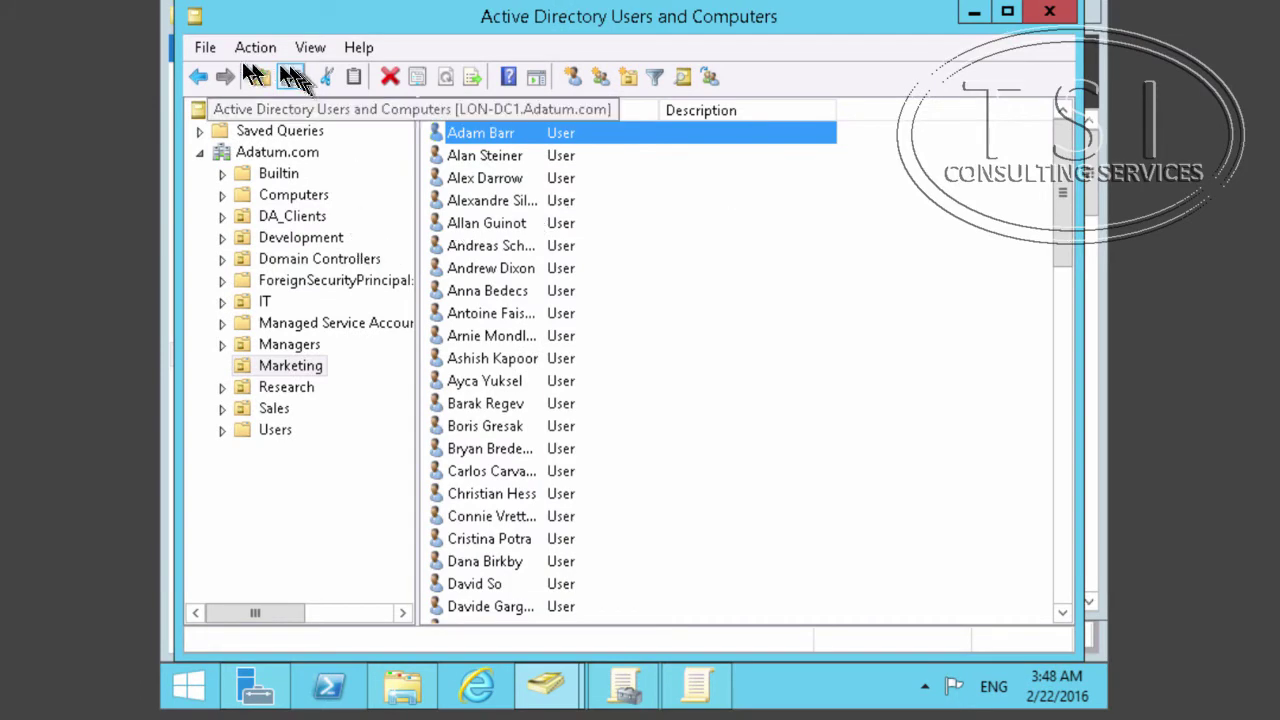
Enable Advanced Features in the View menu and show the Computers container.
click(257, 50)
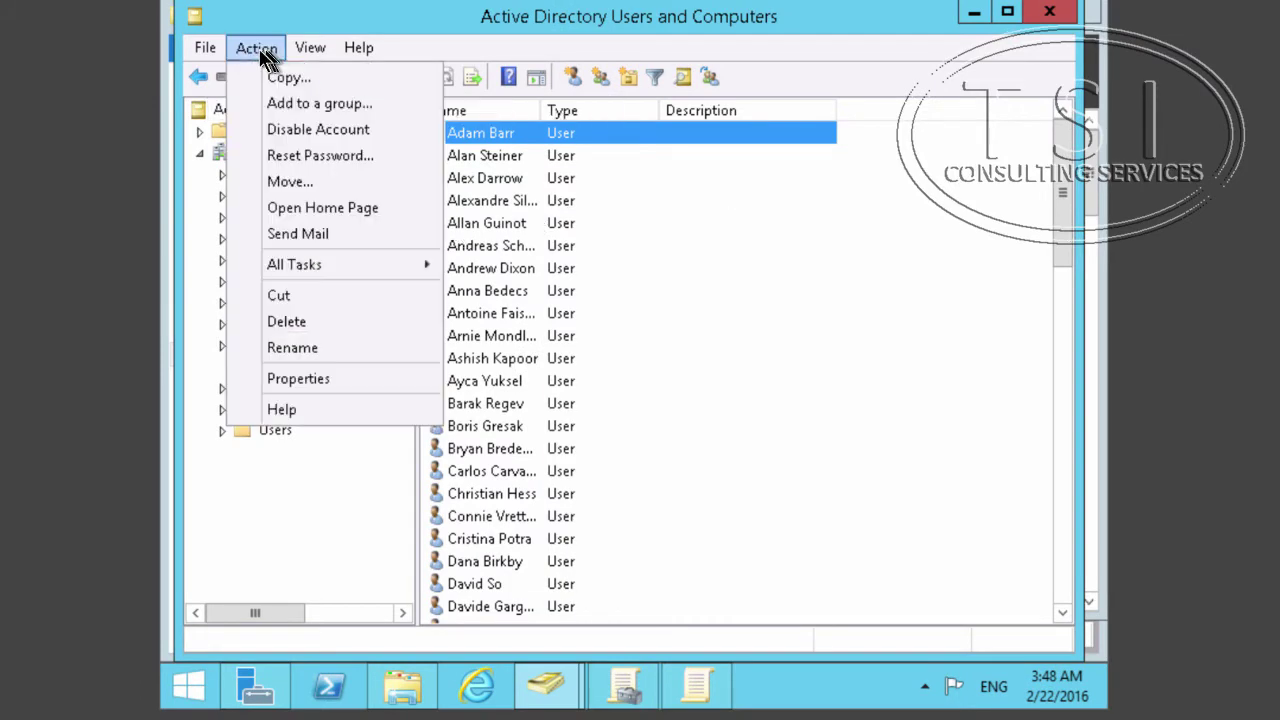
mouse_move(307, 49)
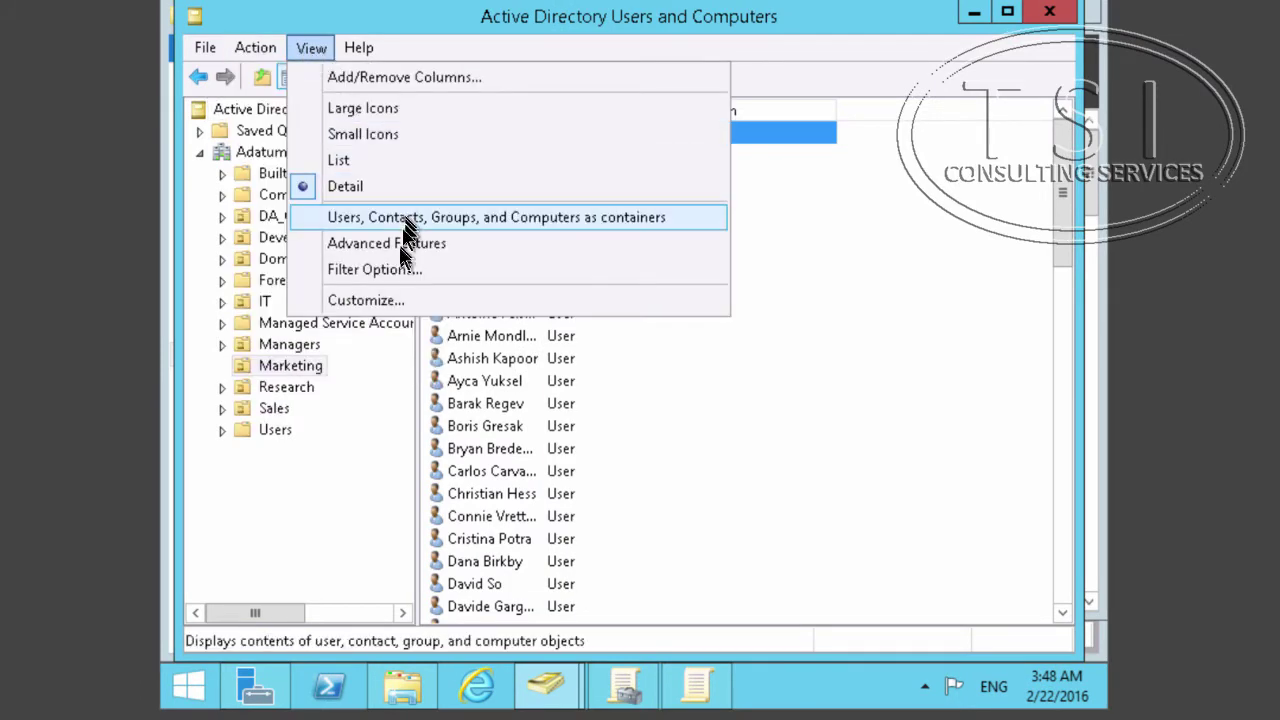
click(400, 243)
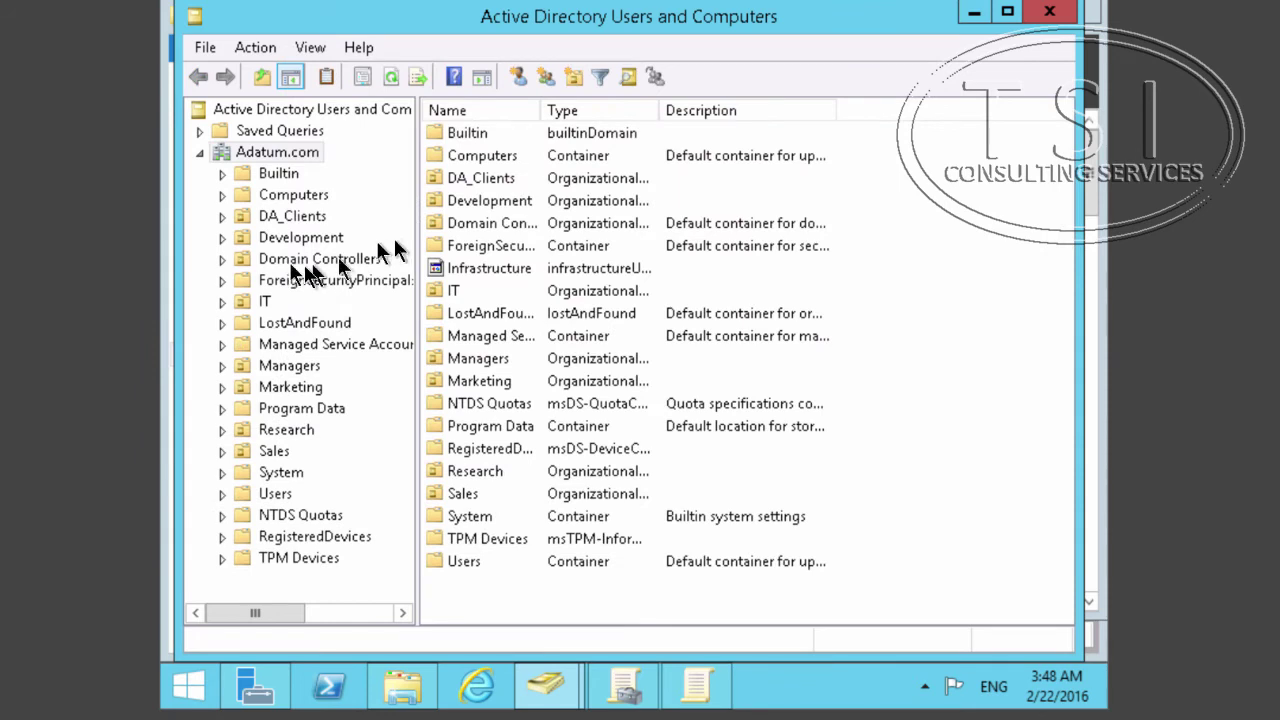
click(285, 196)
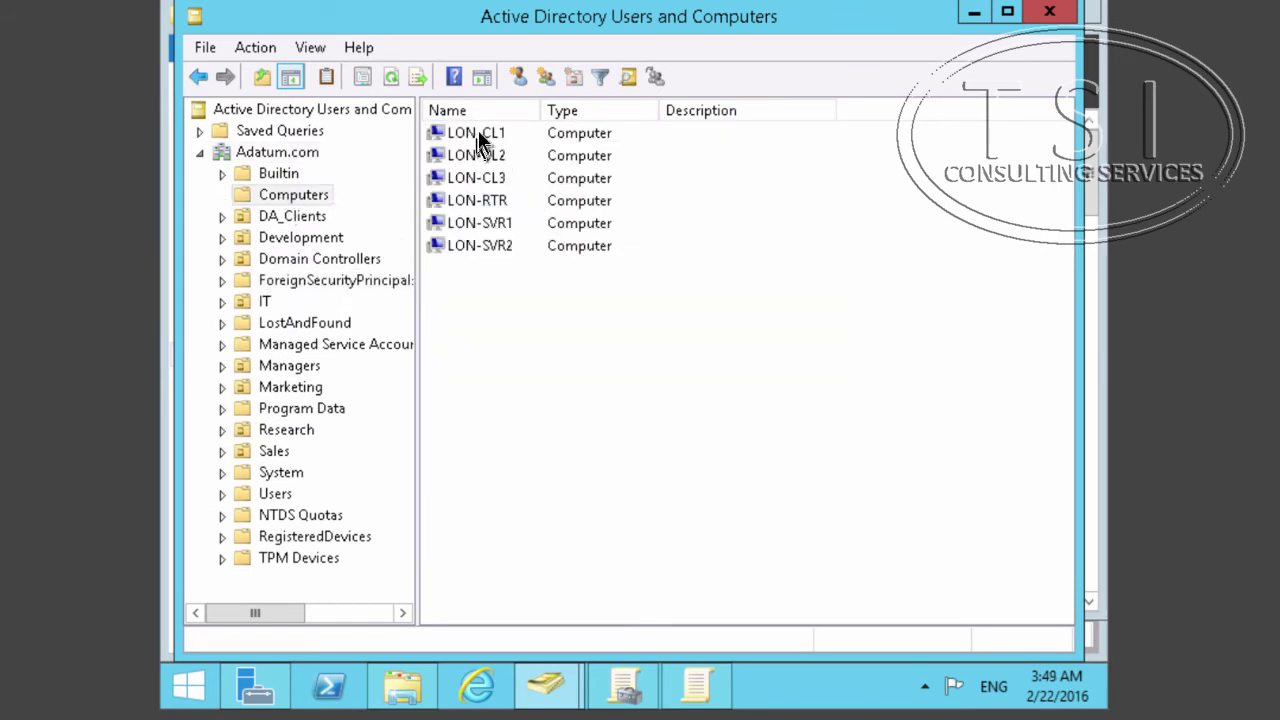
Copy LON-CL1's distinguishedName from its Attribute Editor and close the properties.
click(480, 140)
right_click(480, 140)
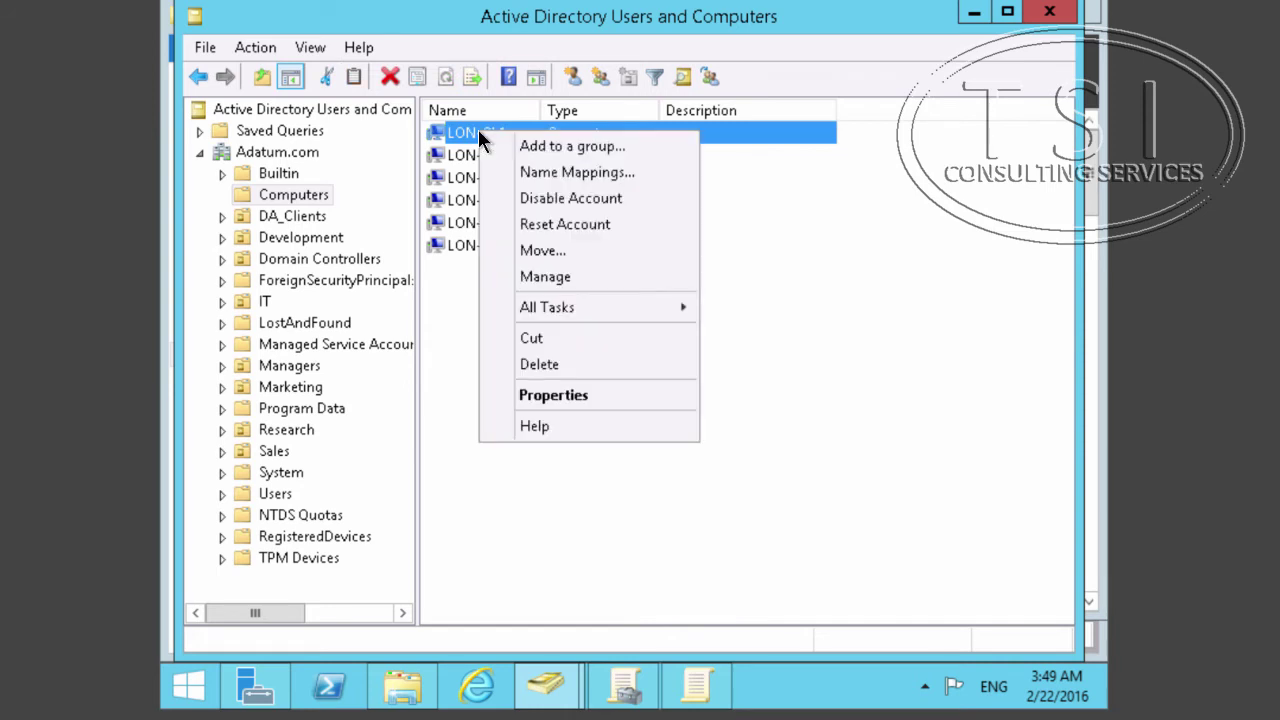
click(553, 396)
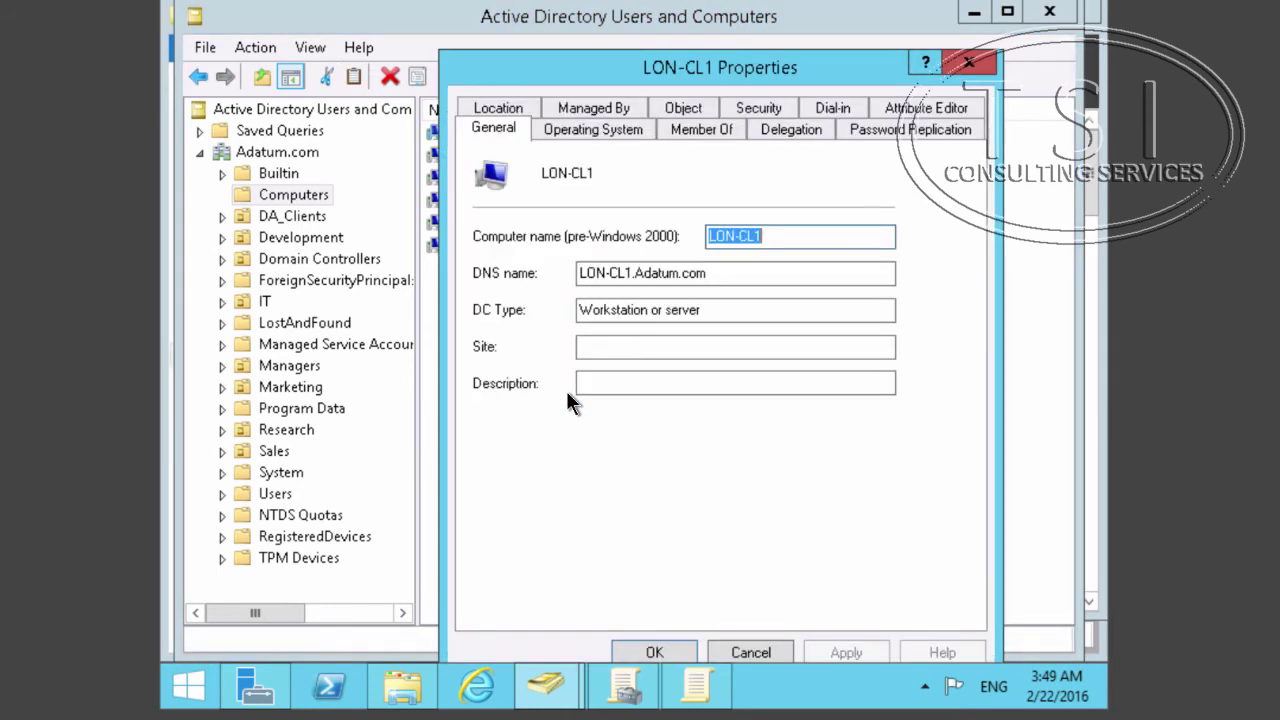
click(926, 107)
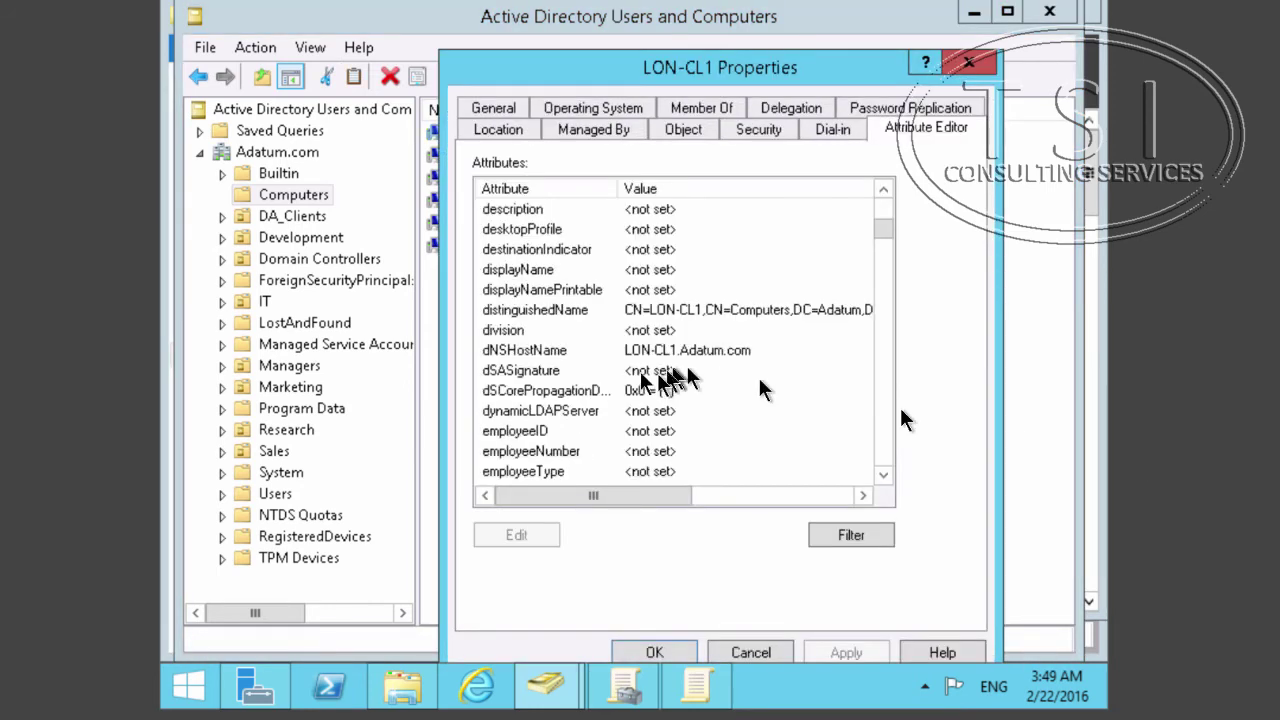
click(649, 309)
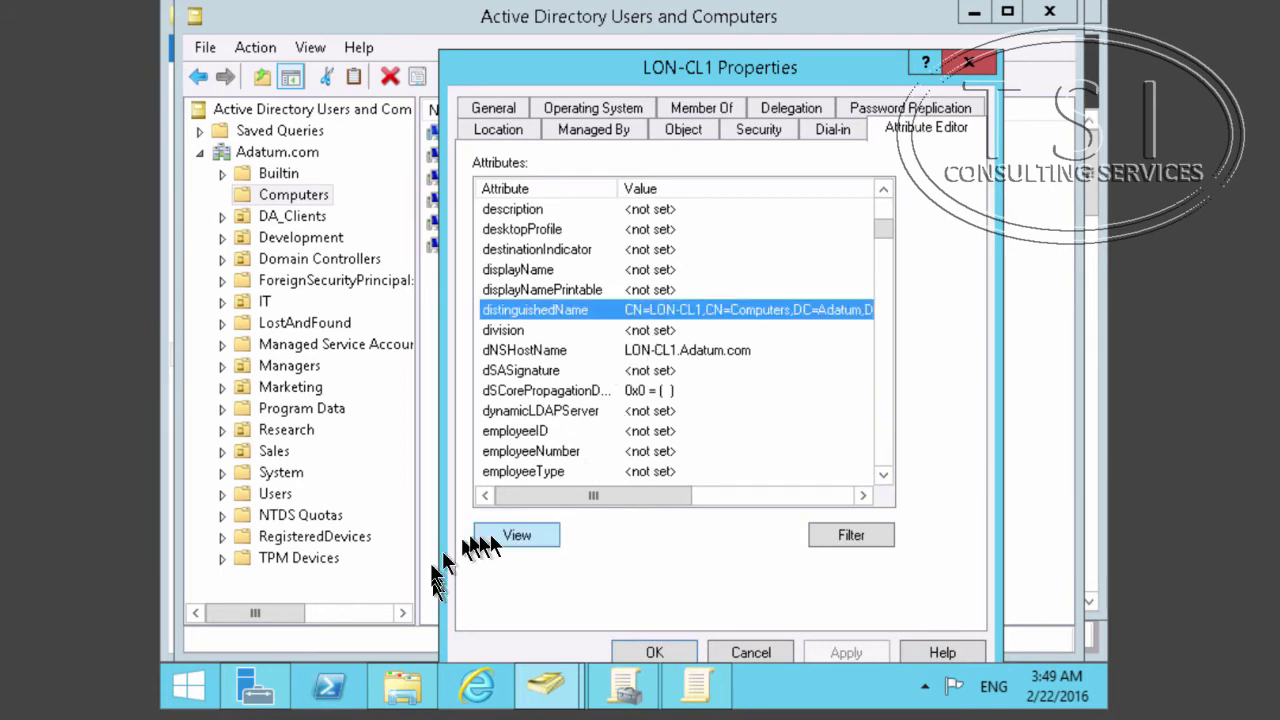
double_click(697, 318)
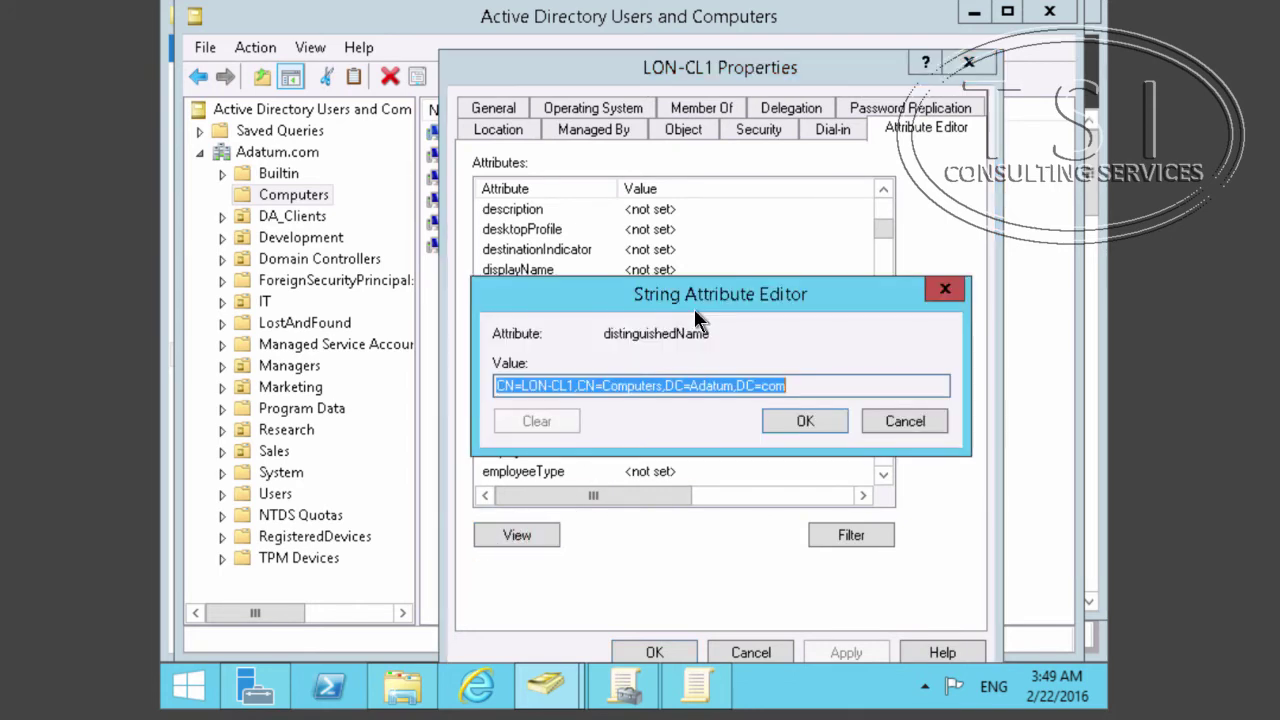
right_click(680, 388)
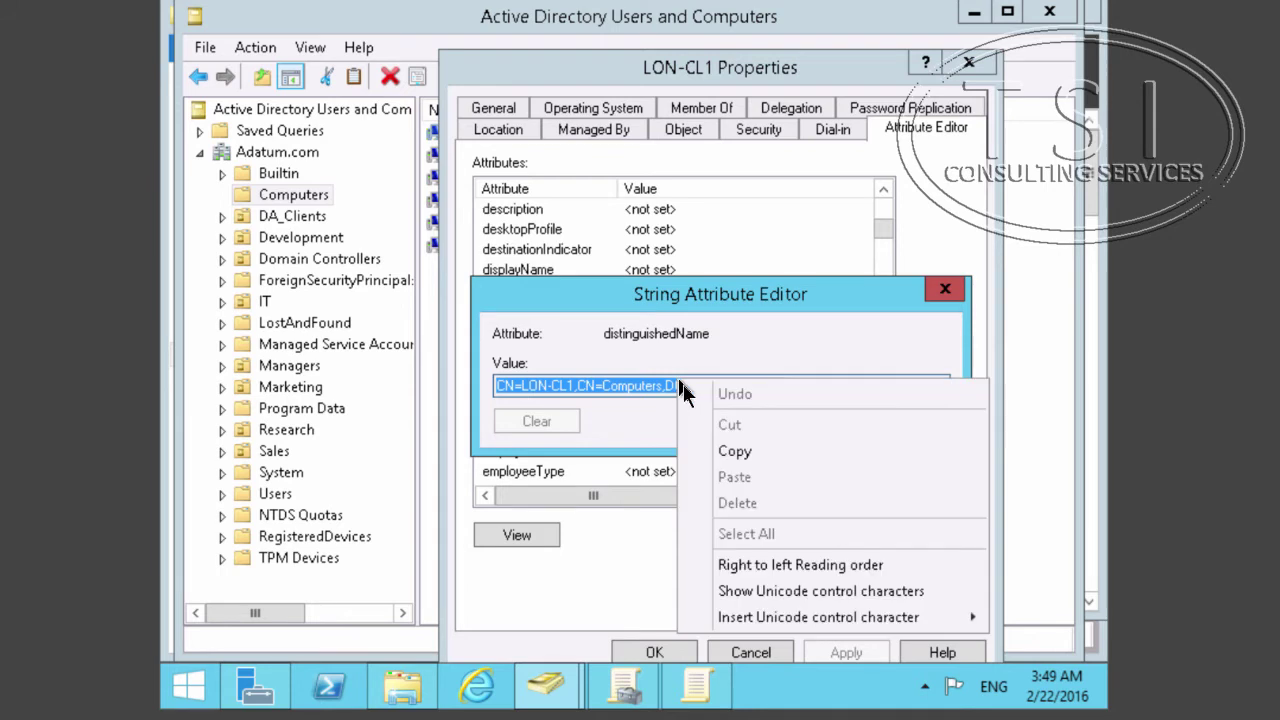
click(735, 455)
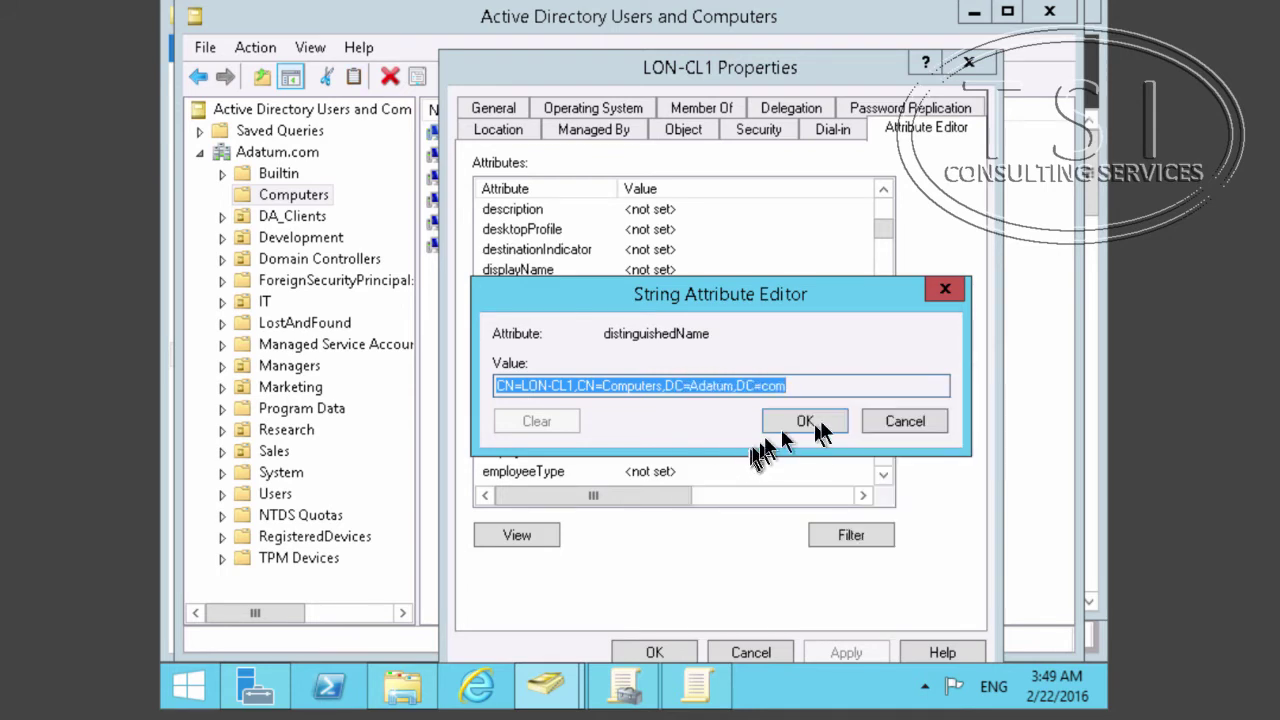
click(805, 421)
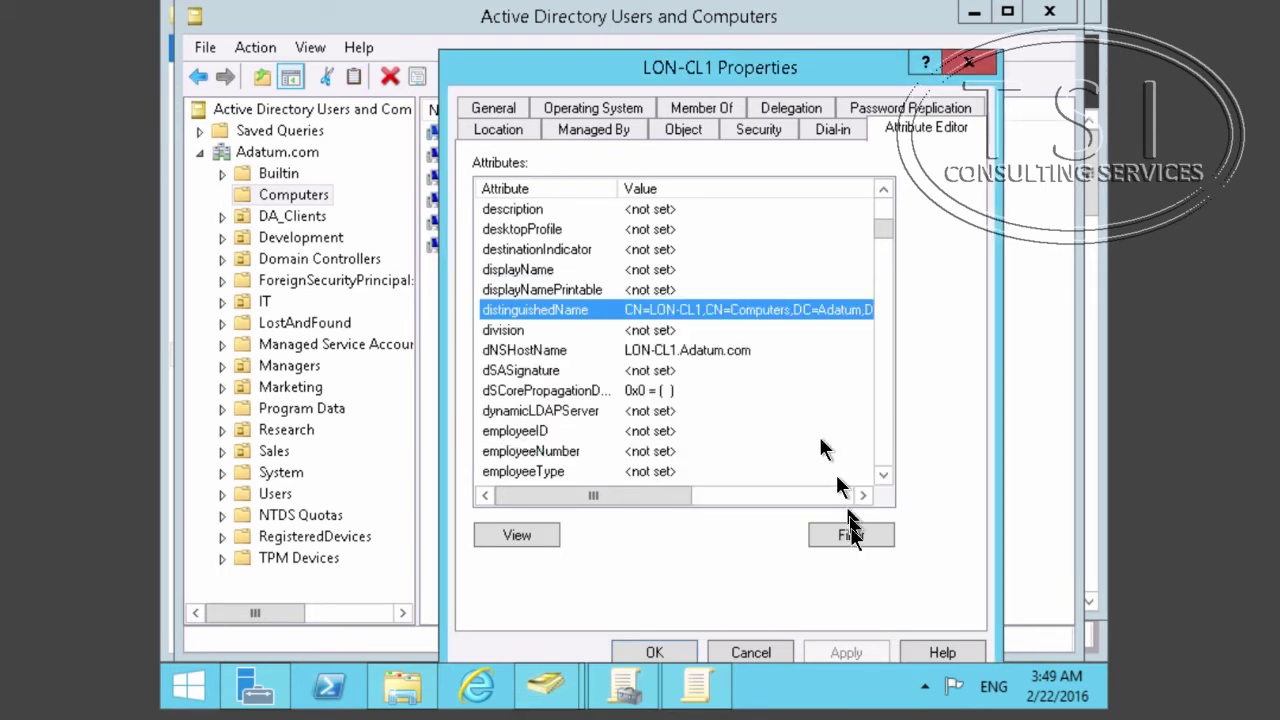
click(658, 652)
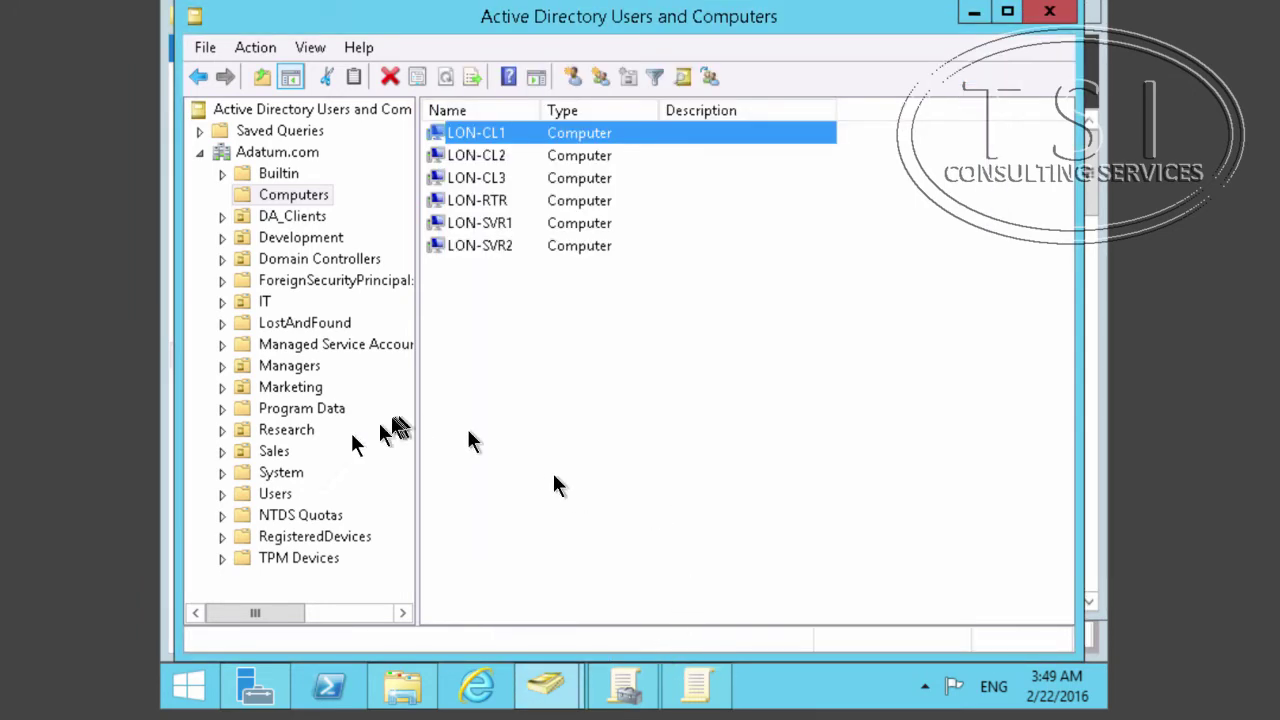
Open the first Marketing user's Attribute Editor and edit its msDS-PrimaryComputer attribute.
click(285, 387)
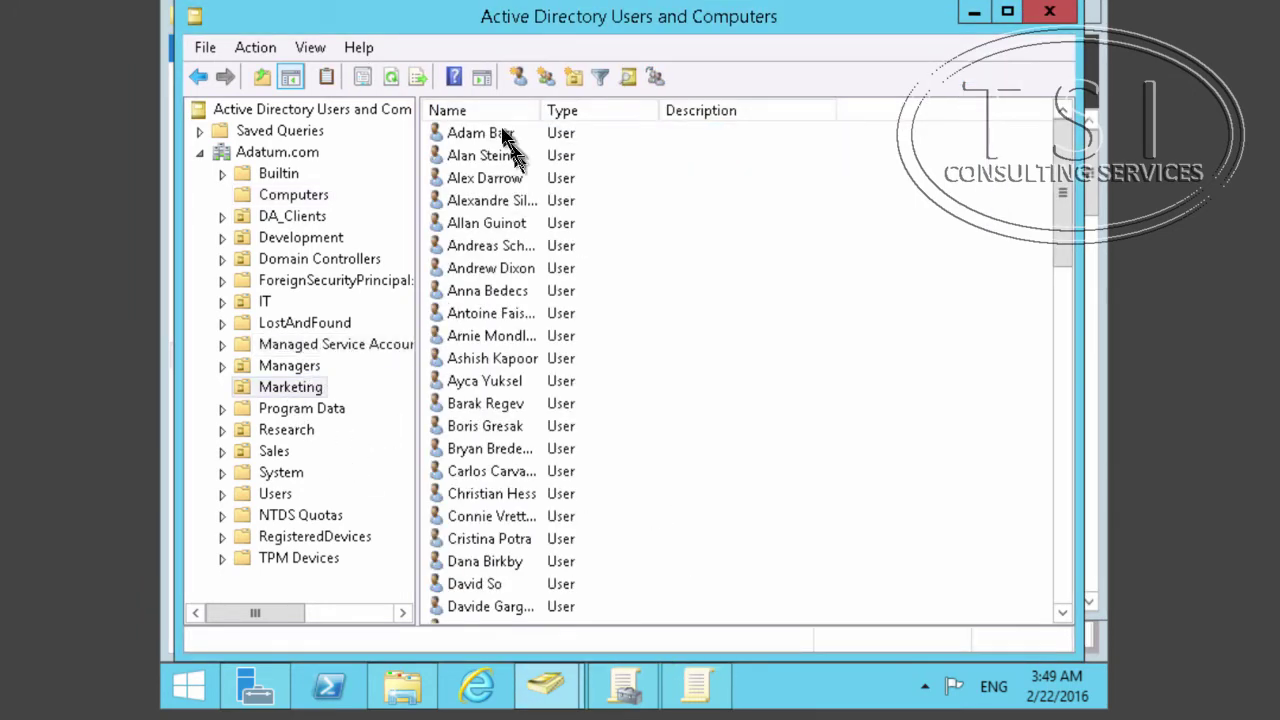
right_click(503, 140)
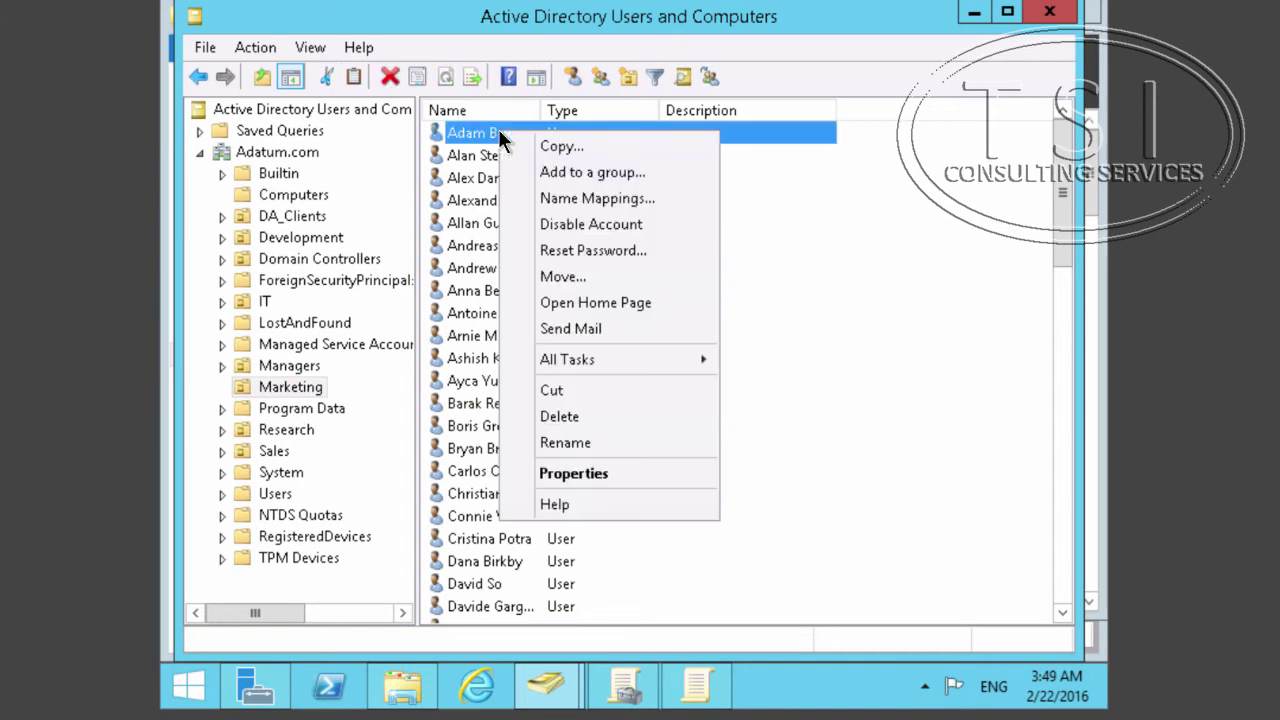
click(585, 476)
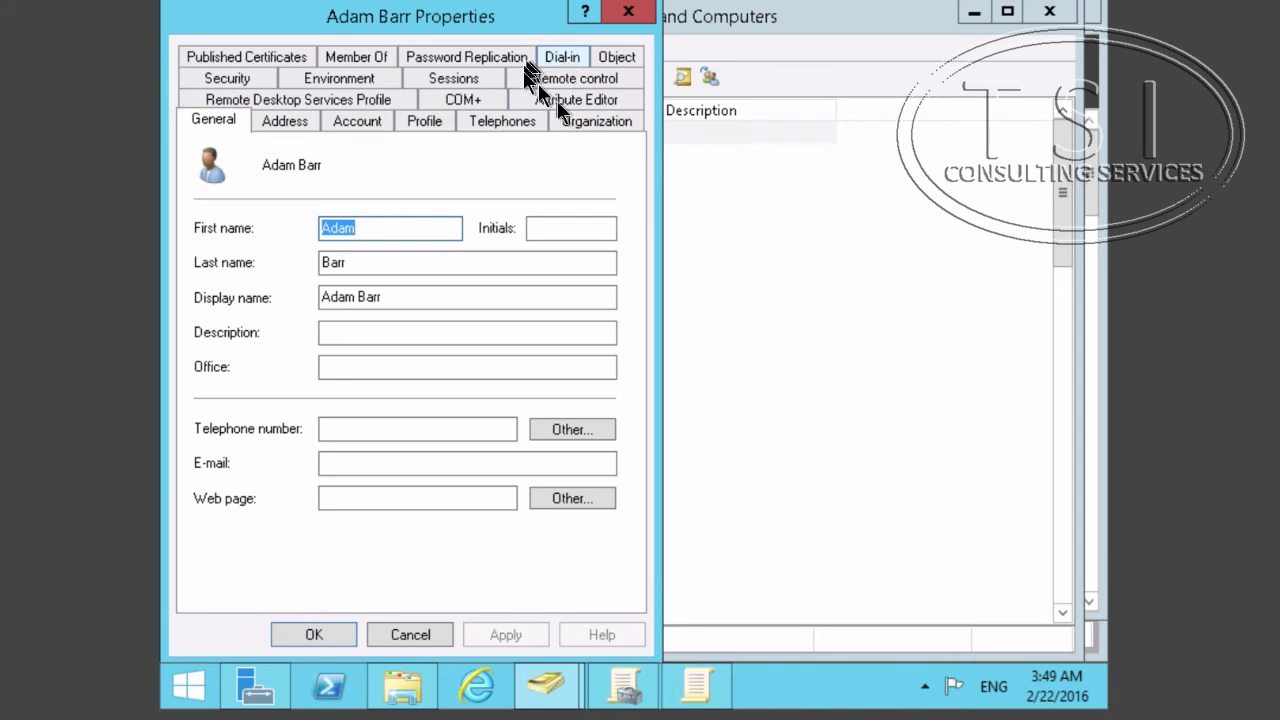
click(575, 99)
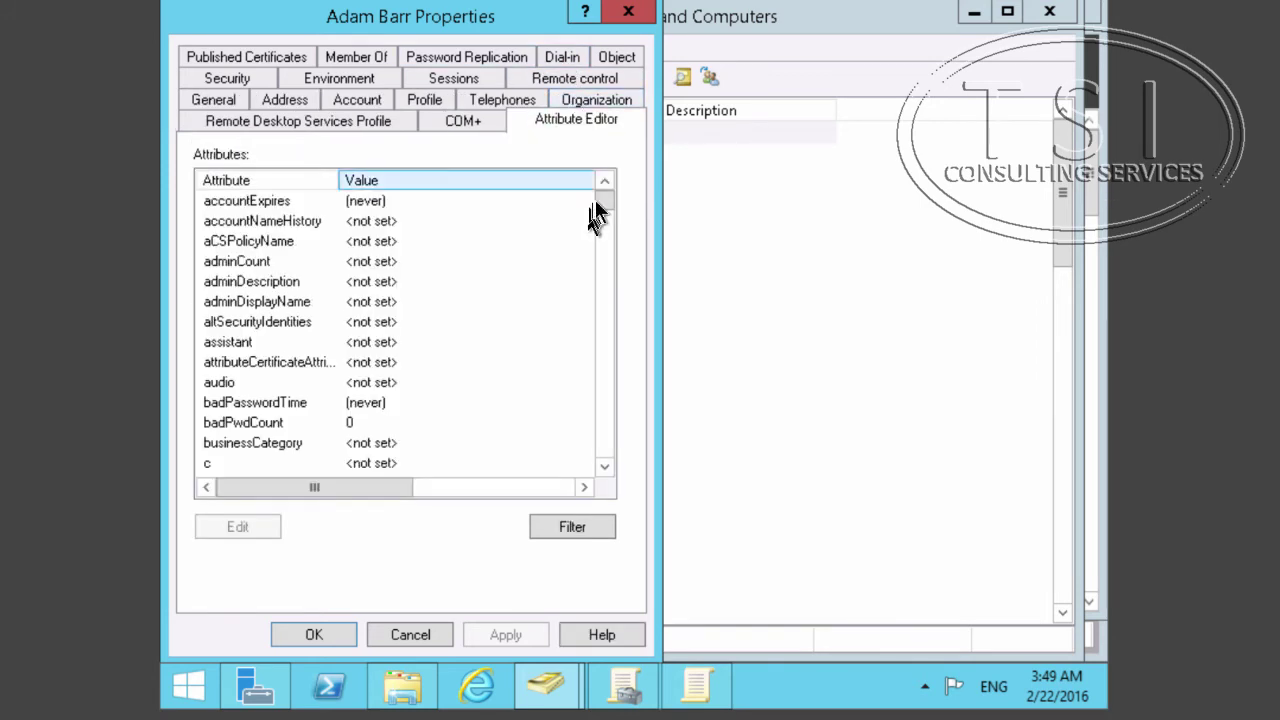
drag(603, 201, 594, 291)
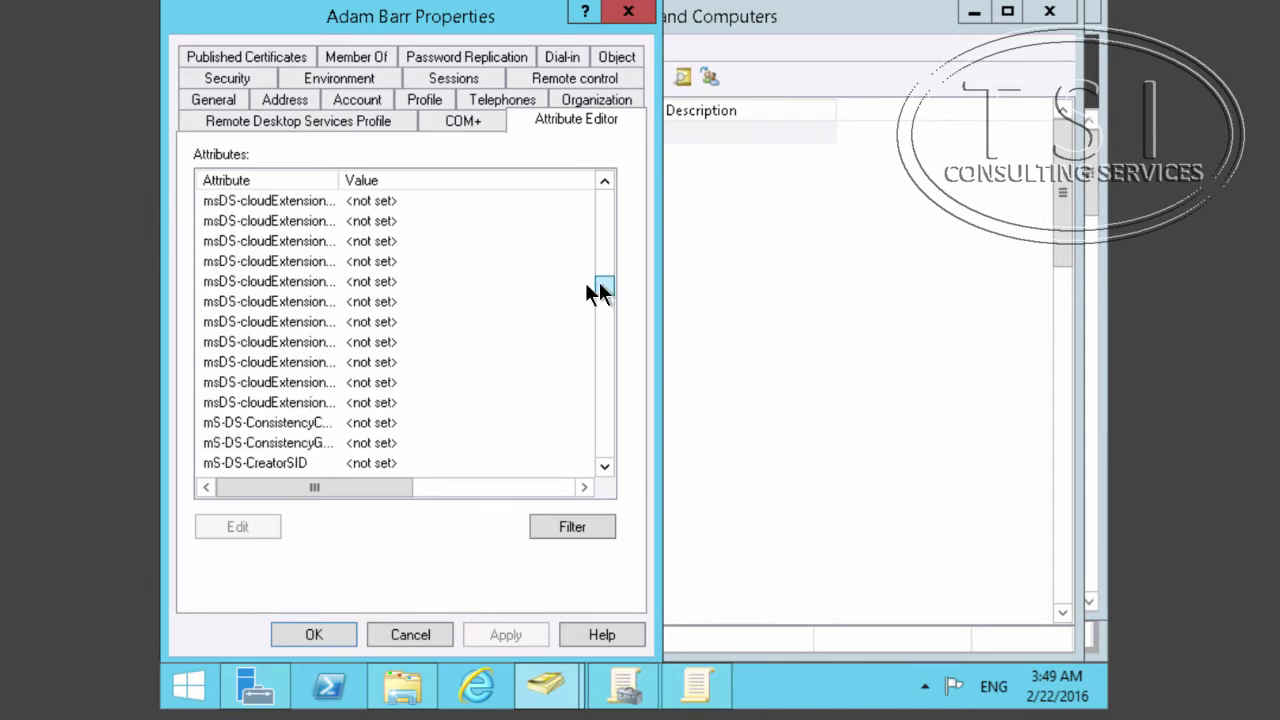
click(330, 381)
scroll(325, 384, down, 3)
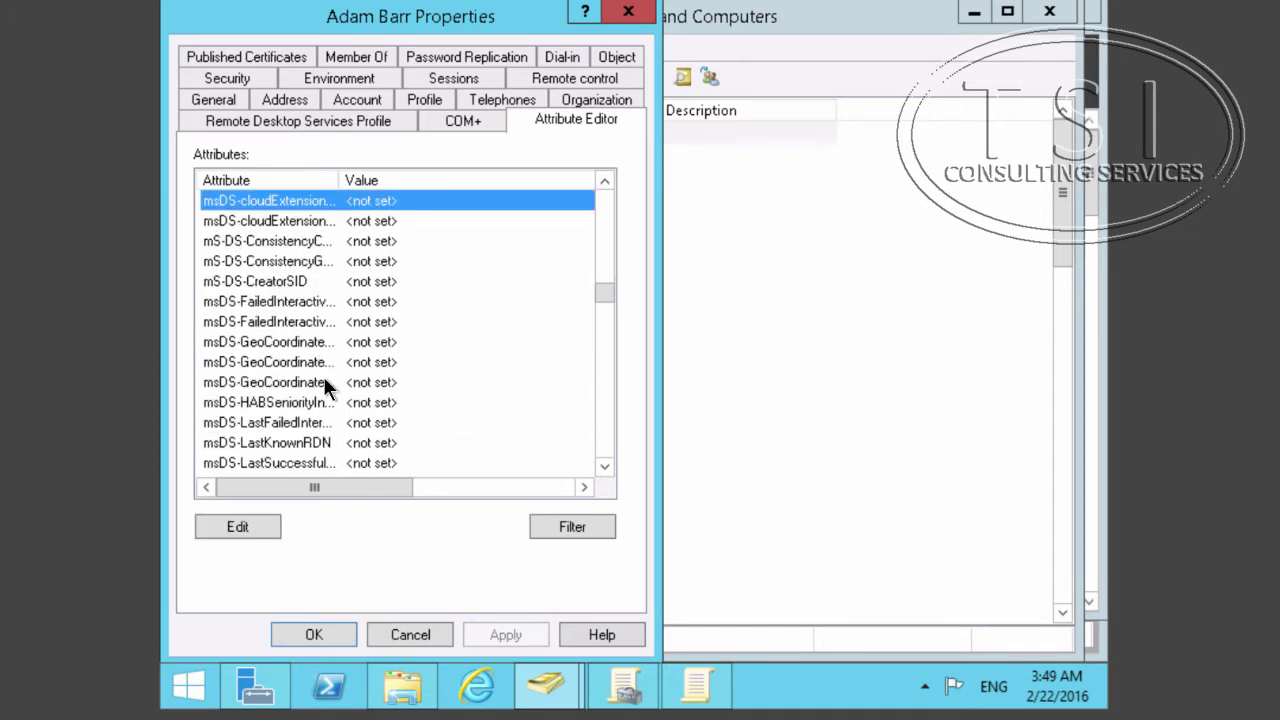
scroll(323, 383, down, 6)
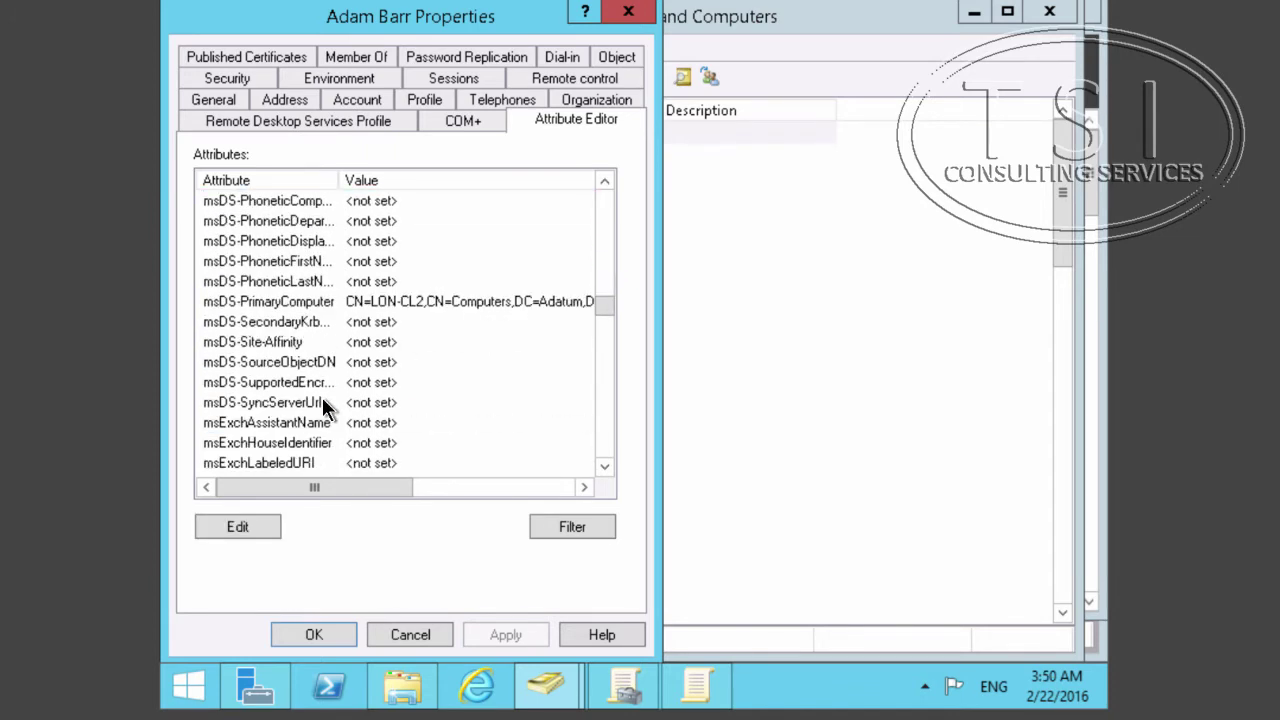
click(295, 301)
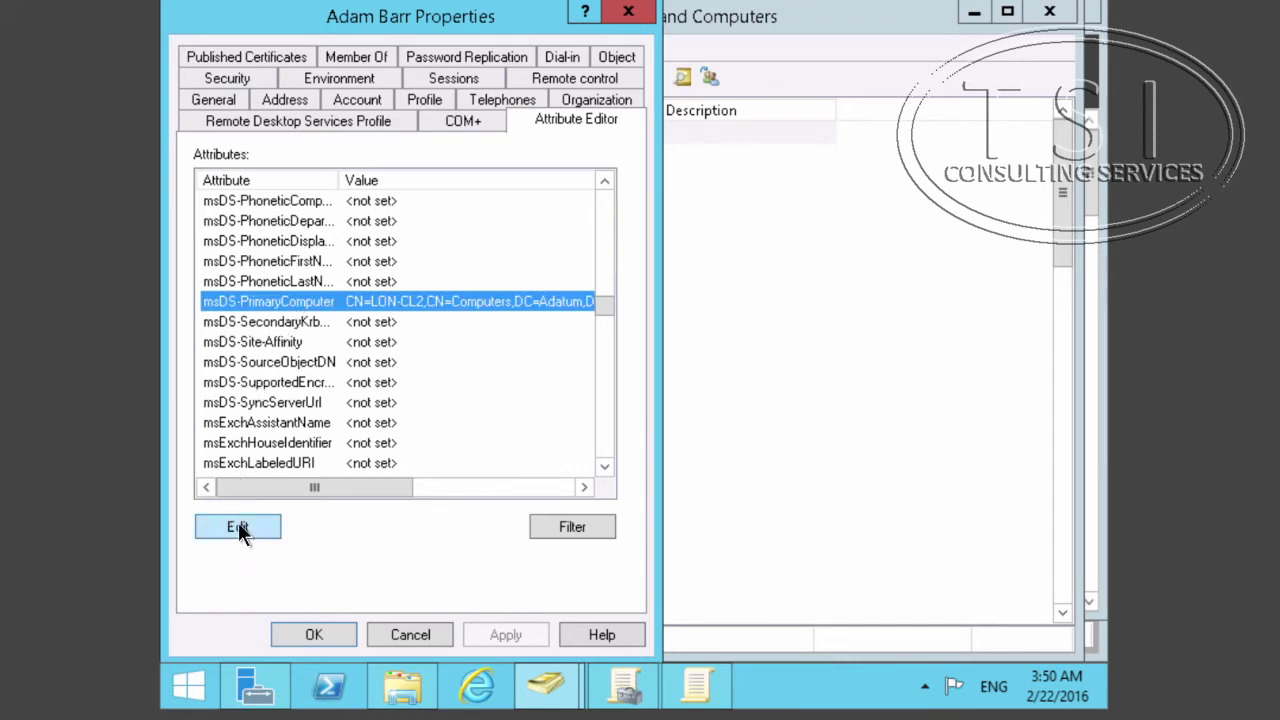
click(240, 529)
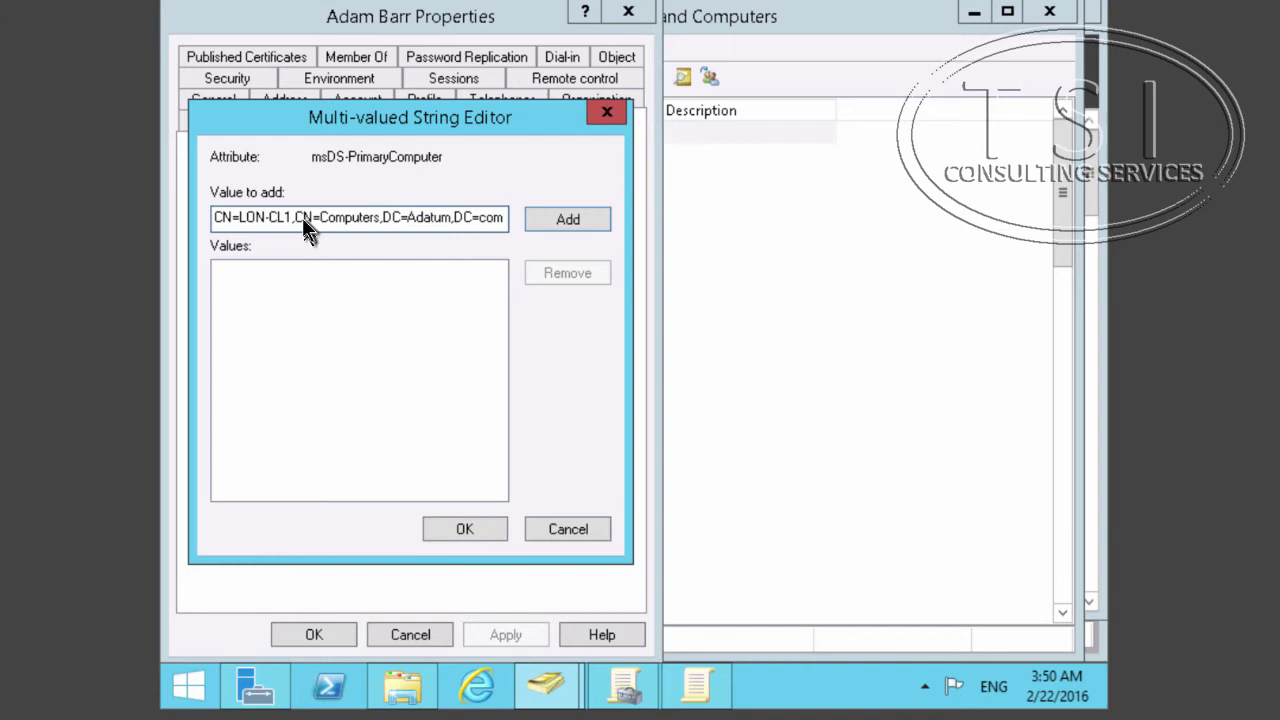
Add the LON-CL1 and LON-CL2 distinguished names as values and save the user account.
right_click(302, 216)
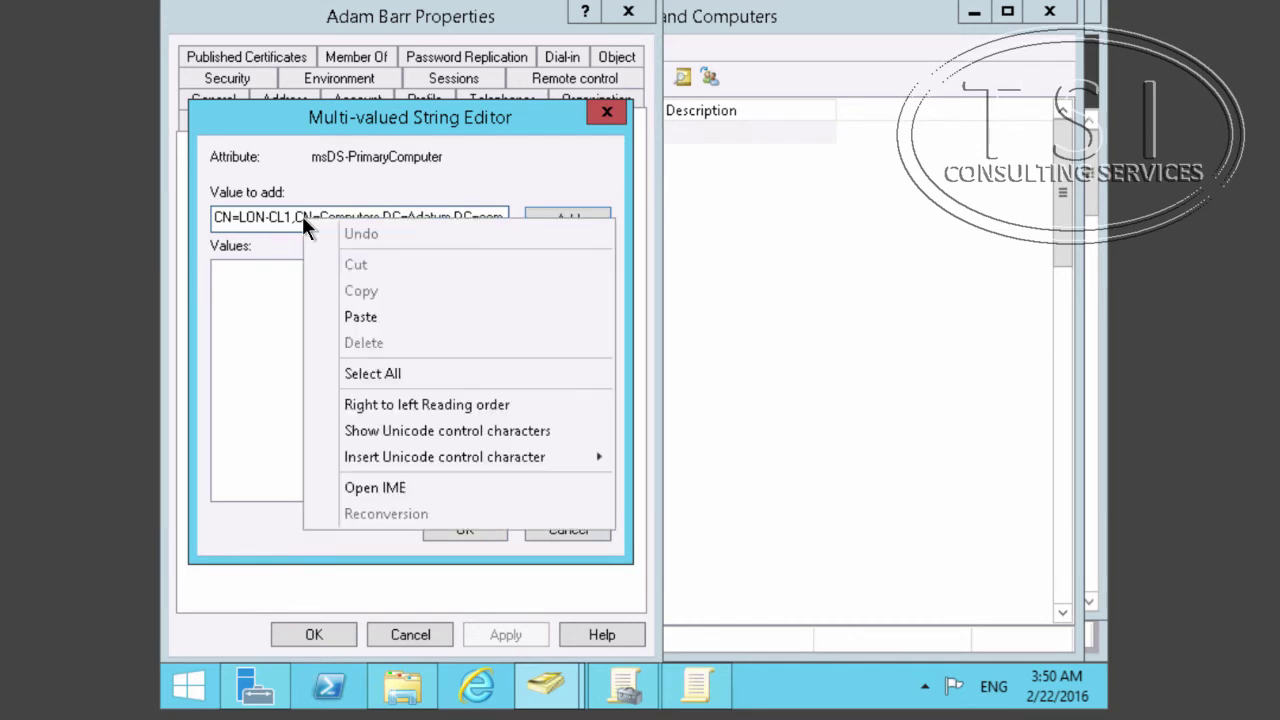
click(524, 159)
click(566, 220)
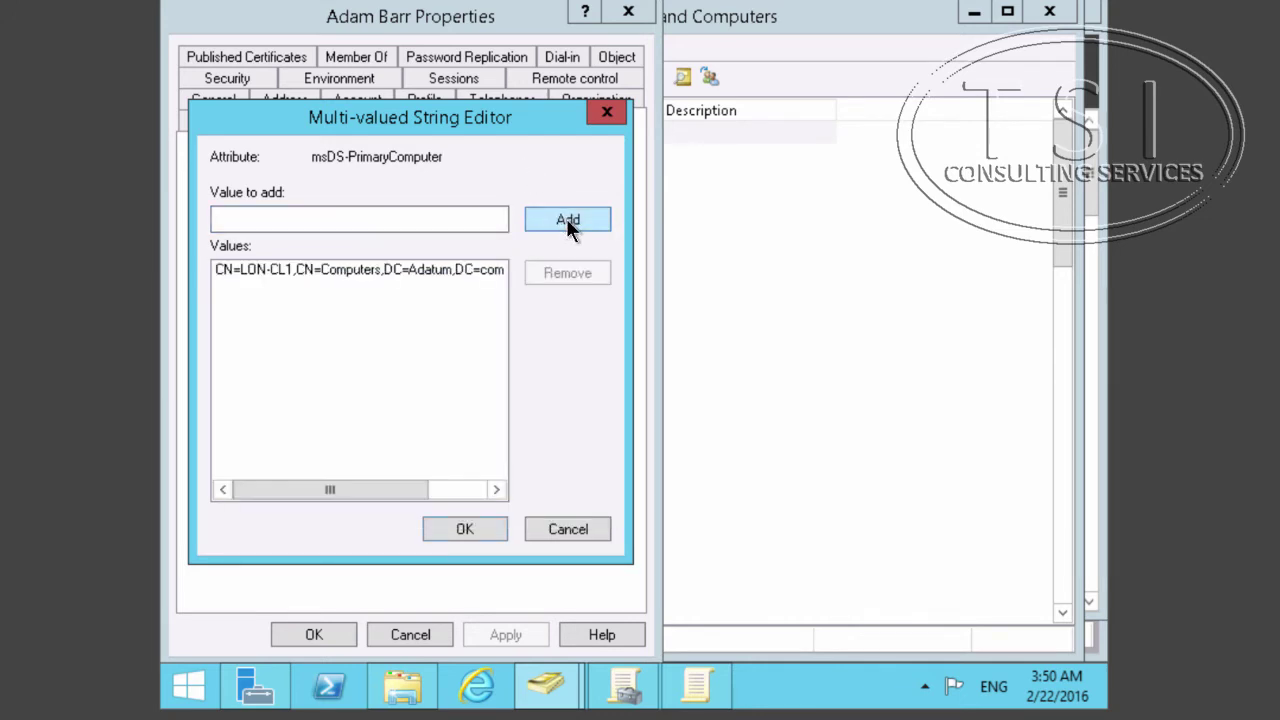
right_click(293, 216)
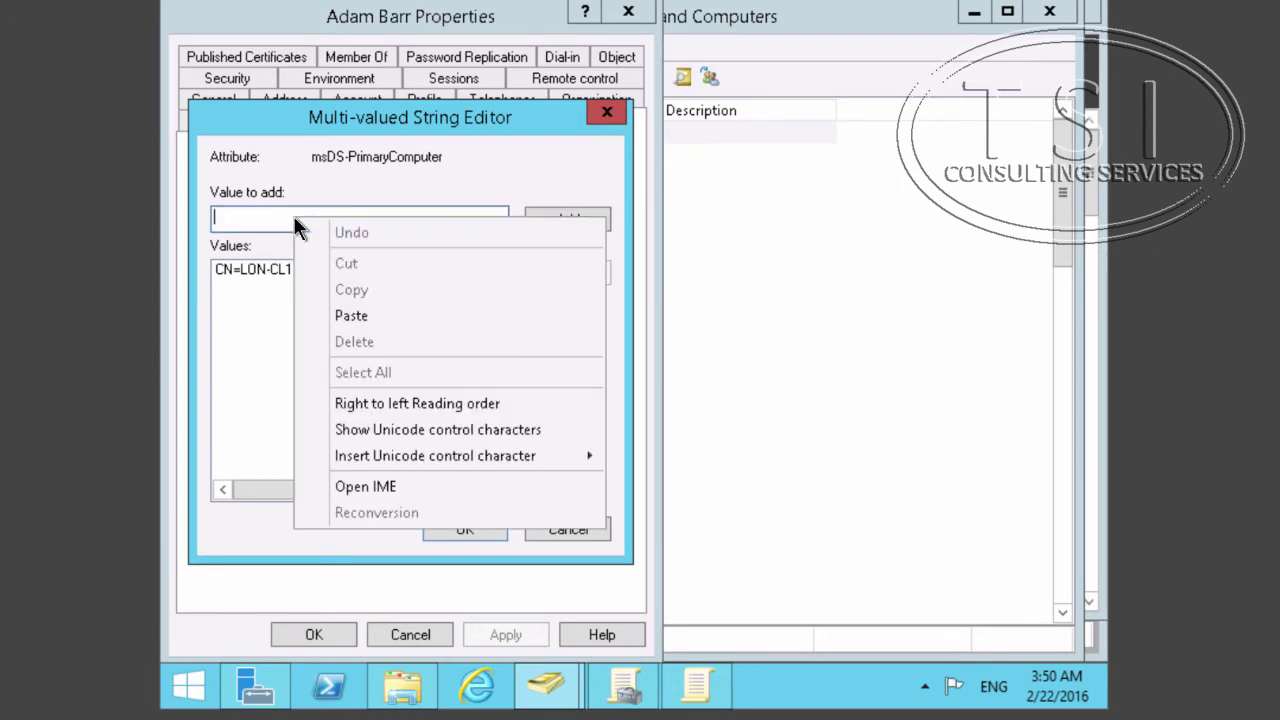
click(342, 310)
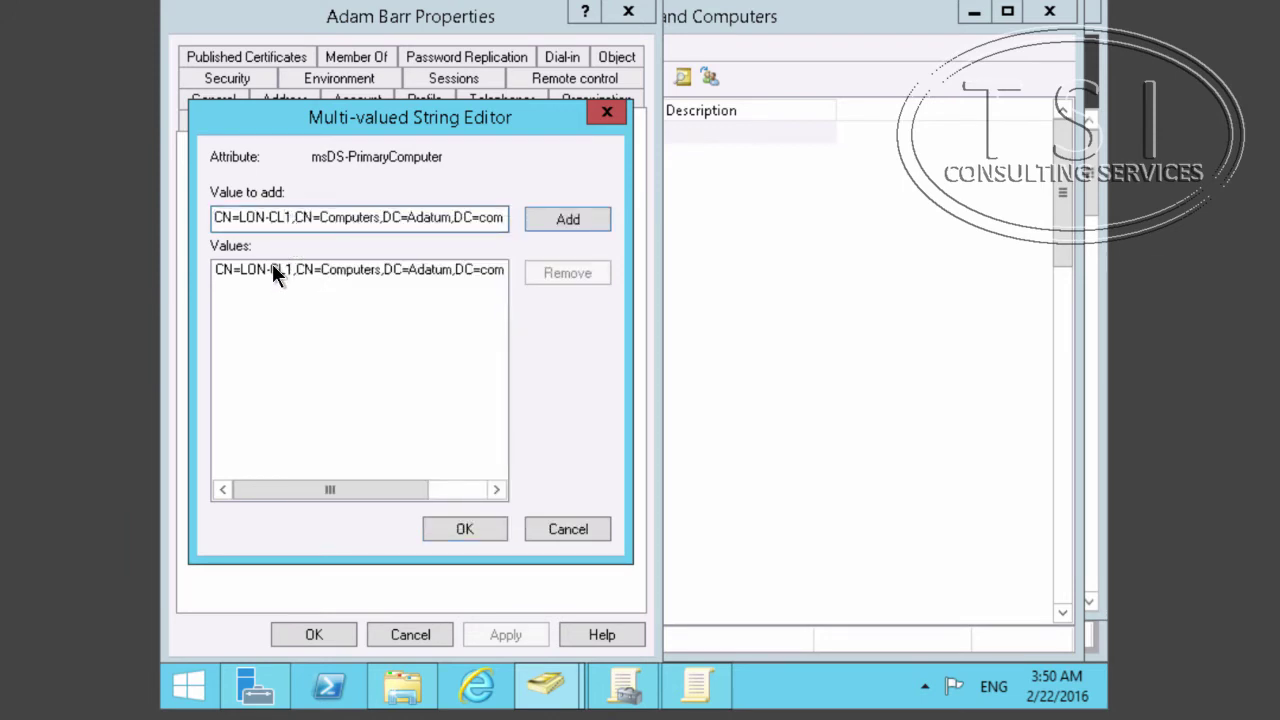
key(Right)
key(BackSpace)
text(2)
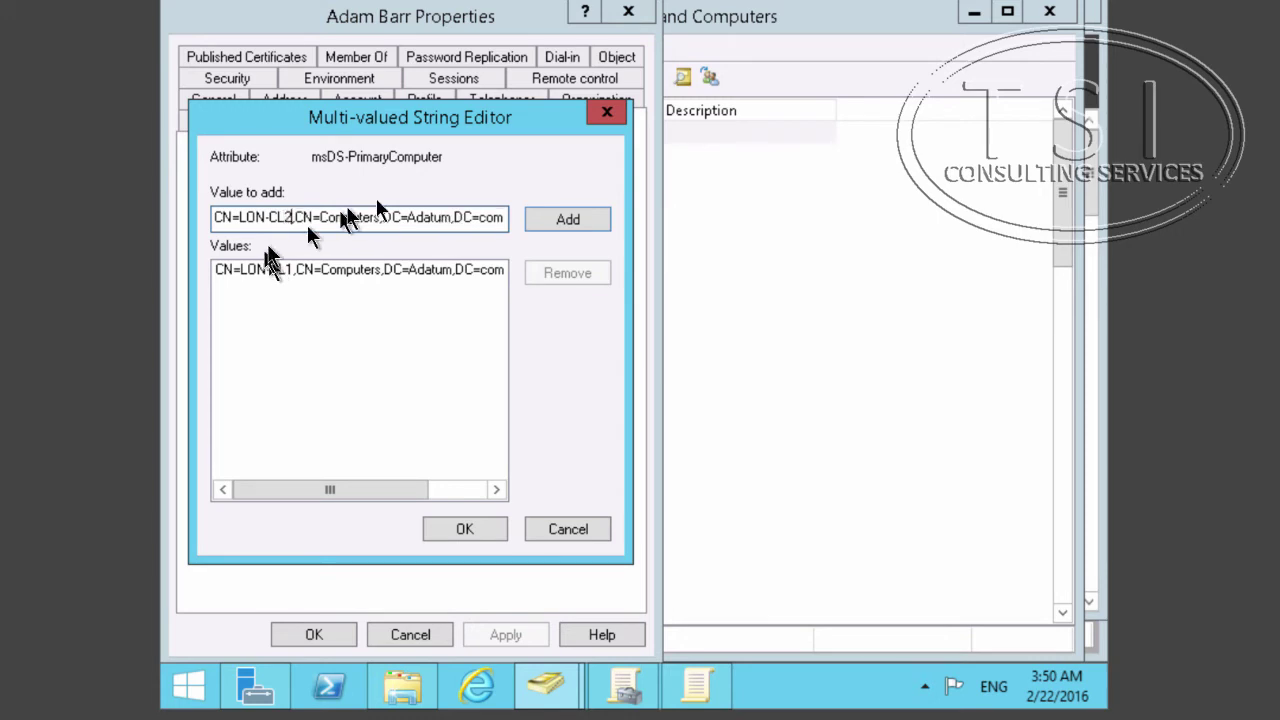
click(575, 220)
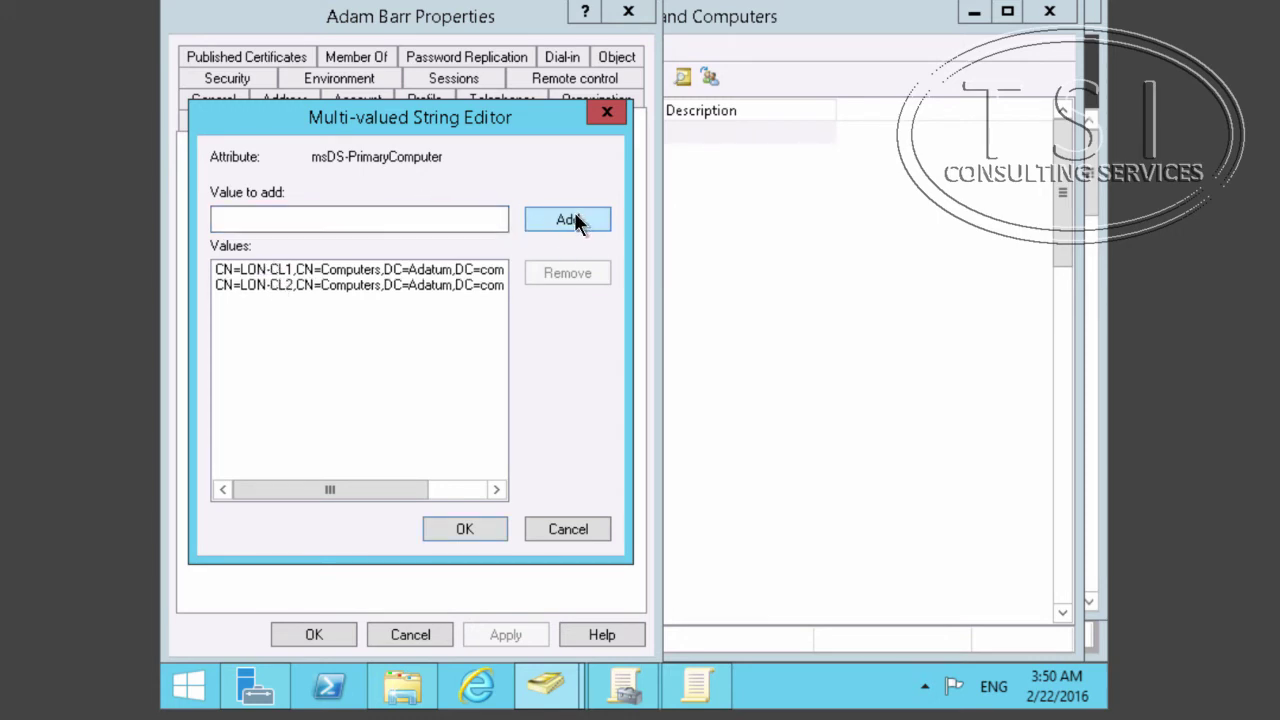
click(450, 530)
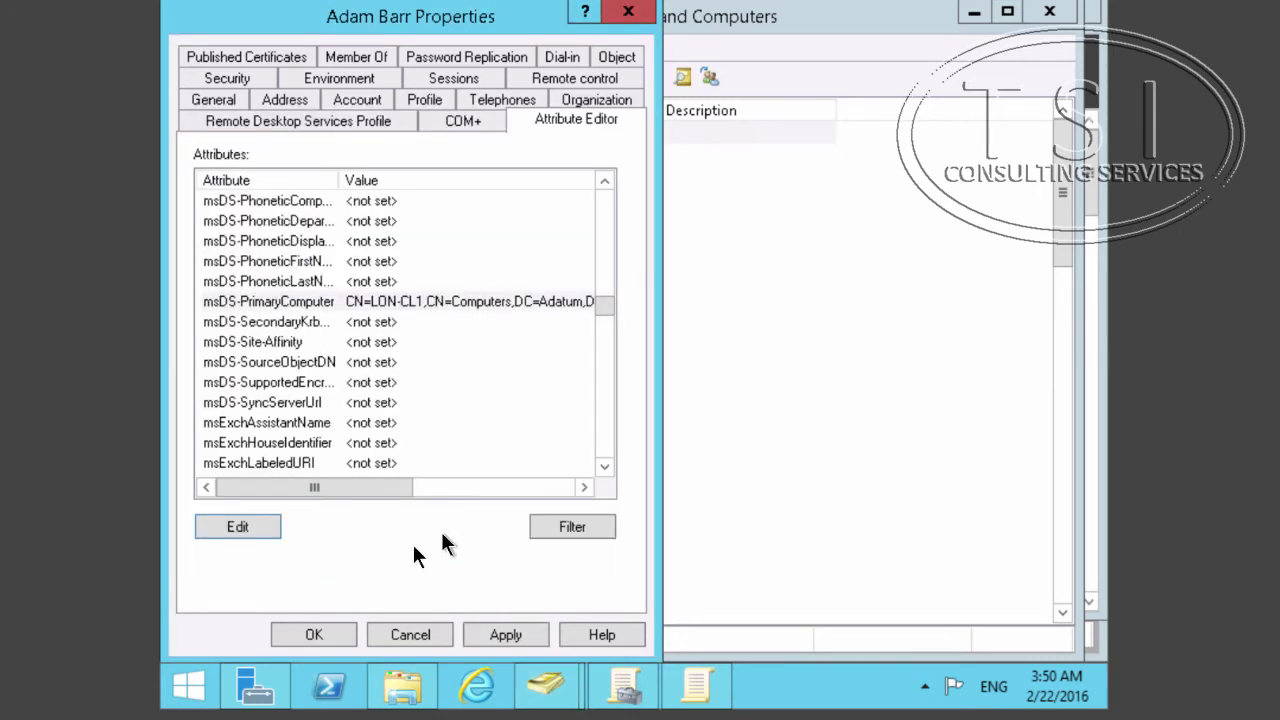
click(322, 638)
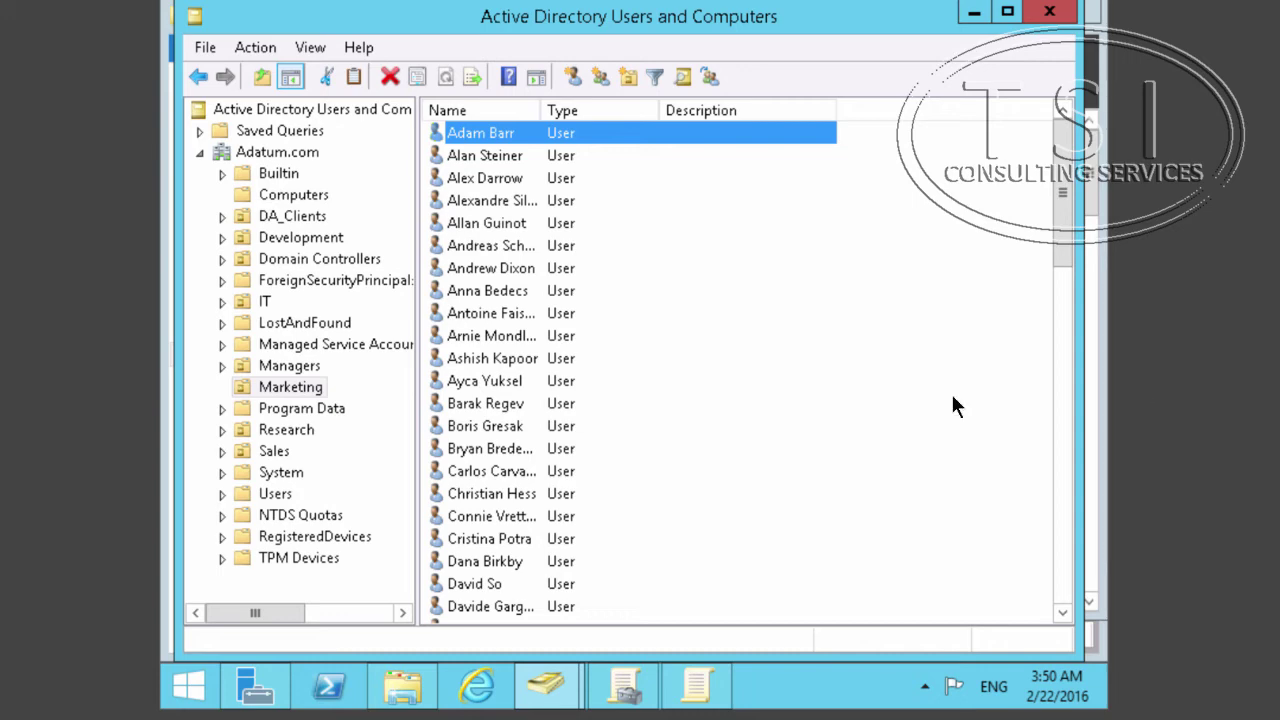
In the Default Domain Policy, browse the computer Policies to System > User Profiles.
click(683, 690)
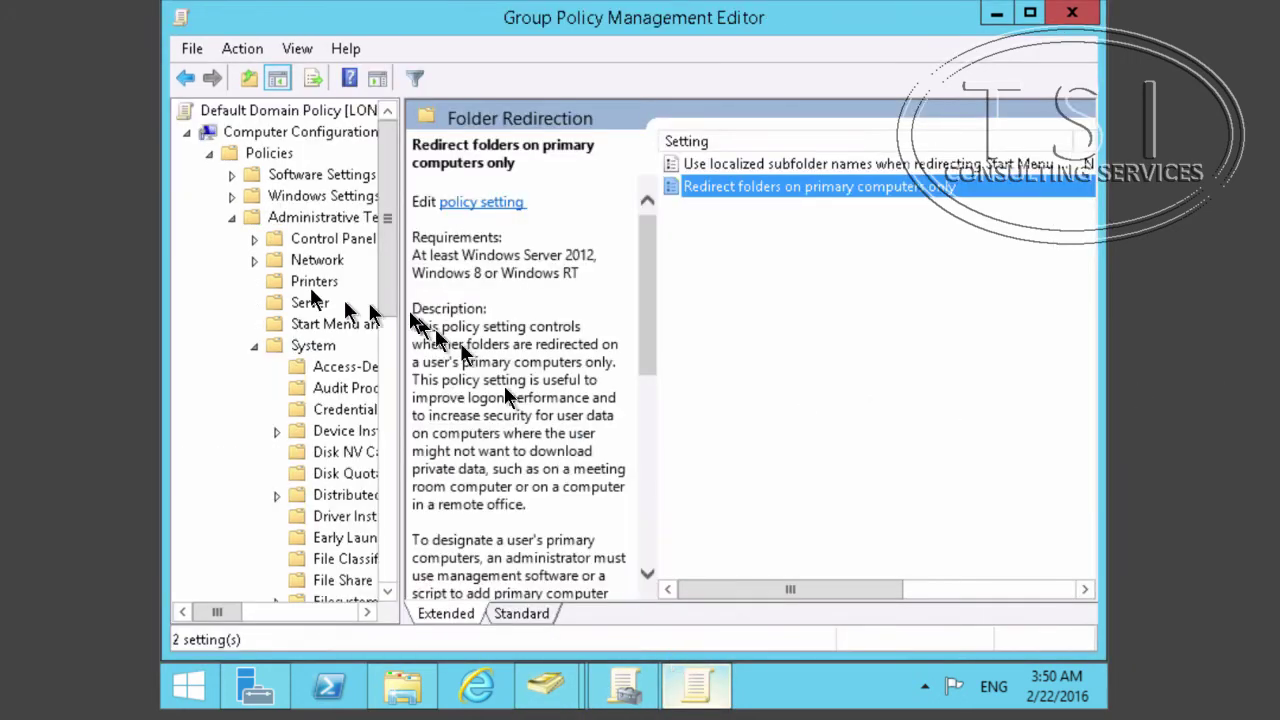
click(325, 112)
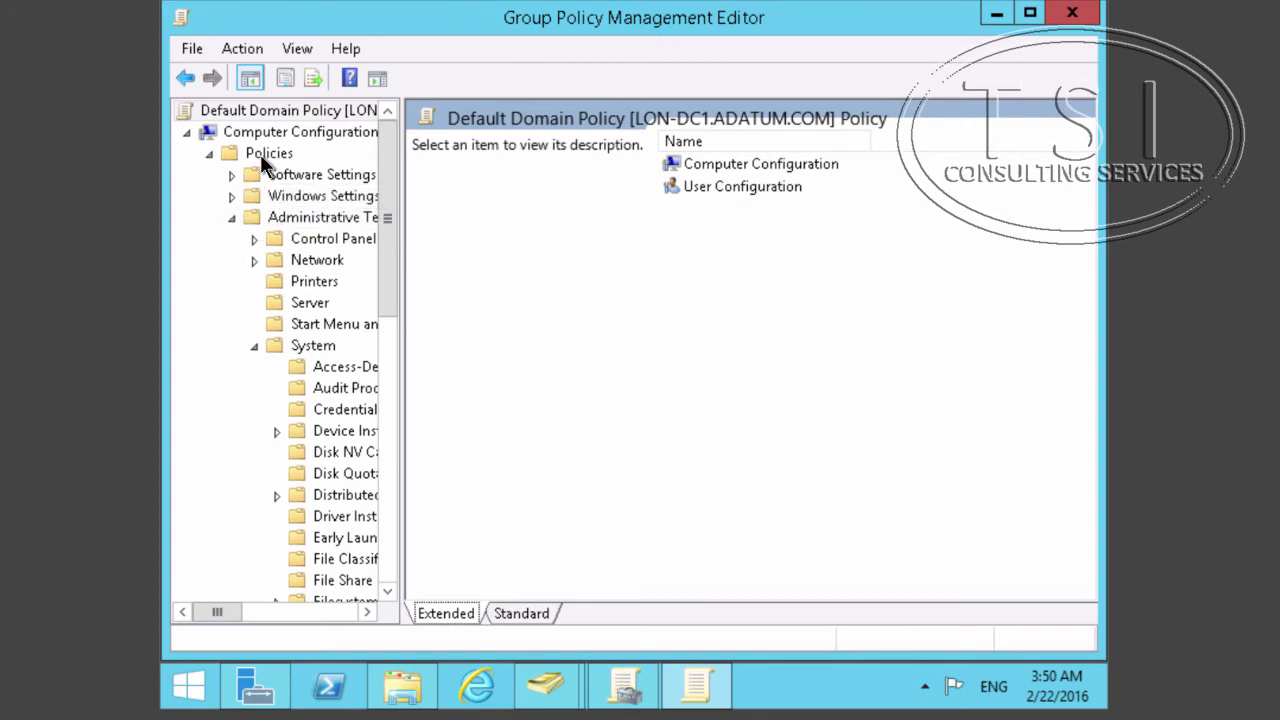
click(263, 160)
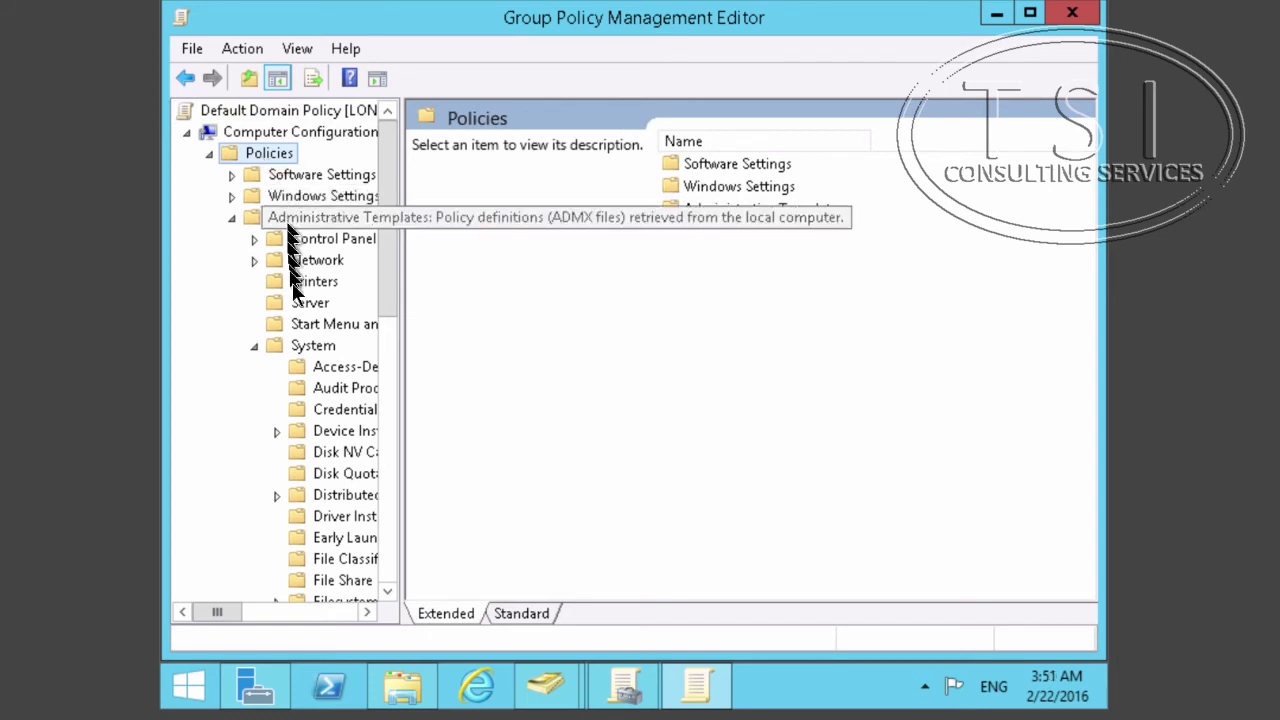
click(312, 346)
scroll(370, 400, down, 6)
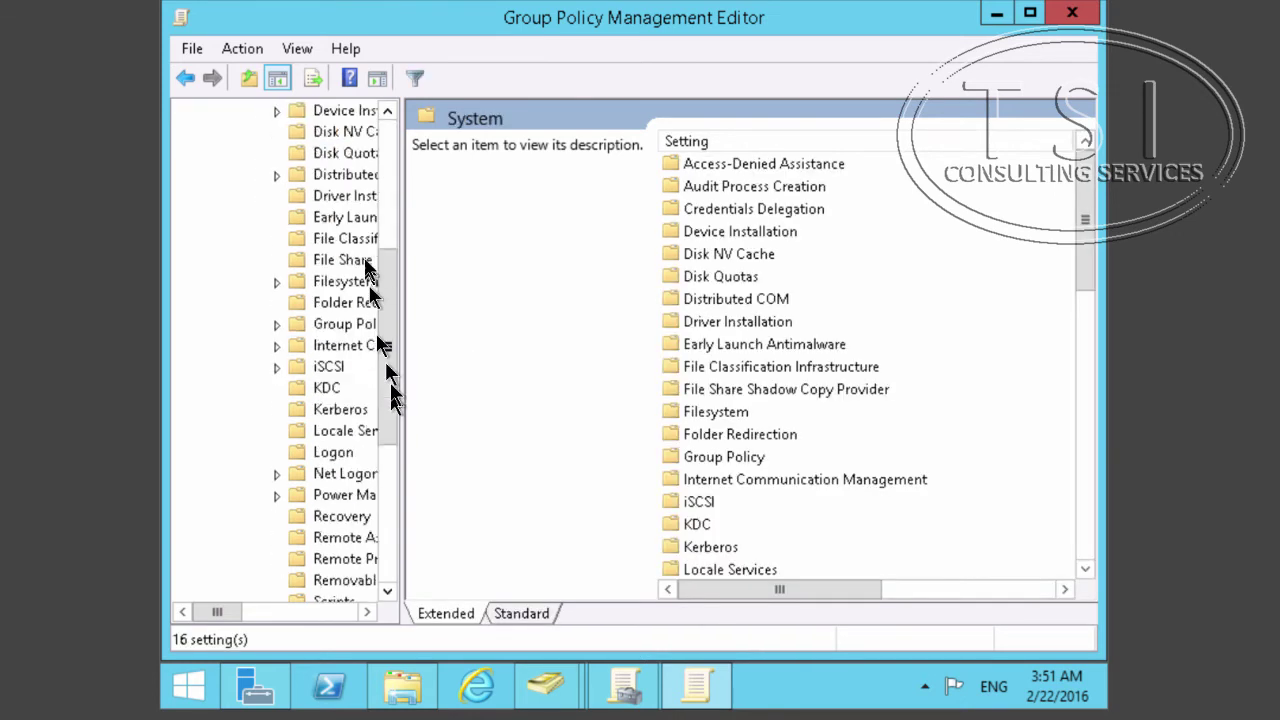
scroll(340, 480, down, 4)
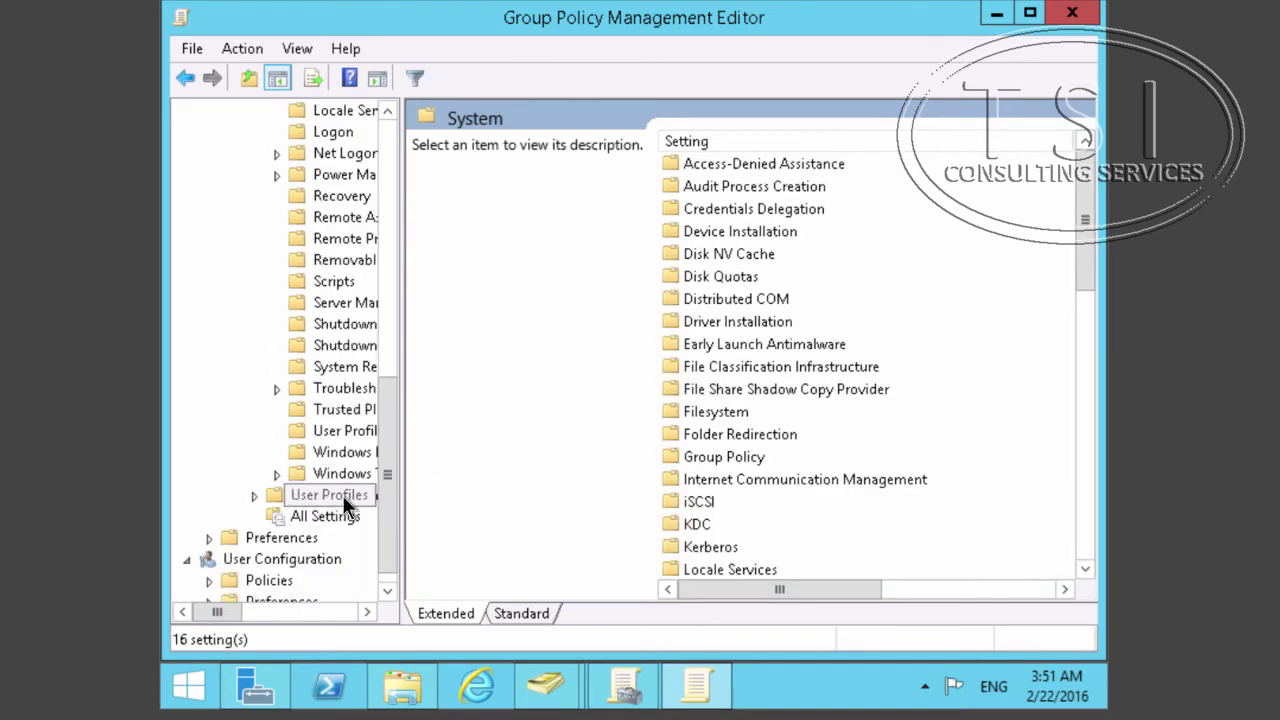
click(328, 430)
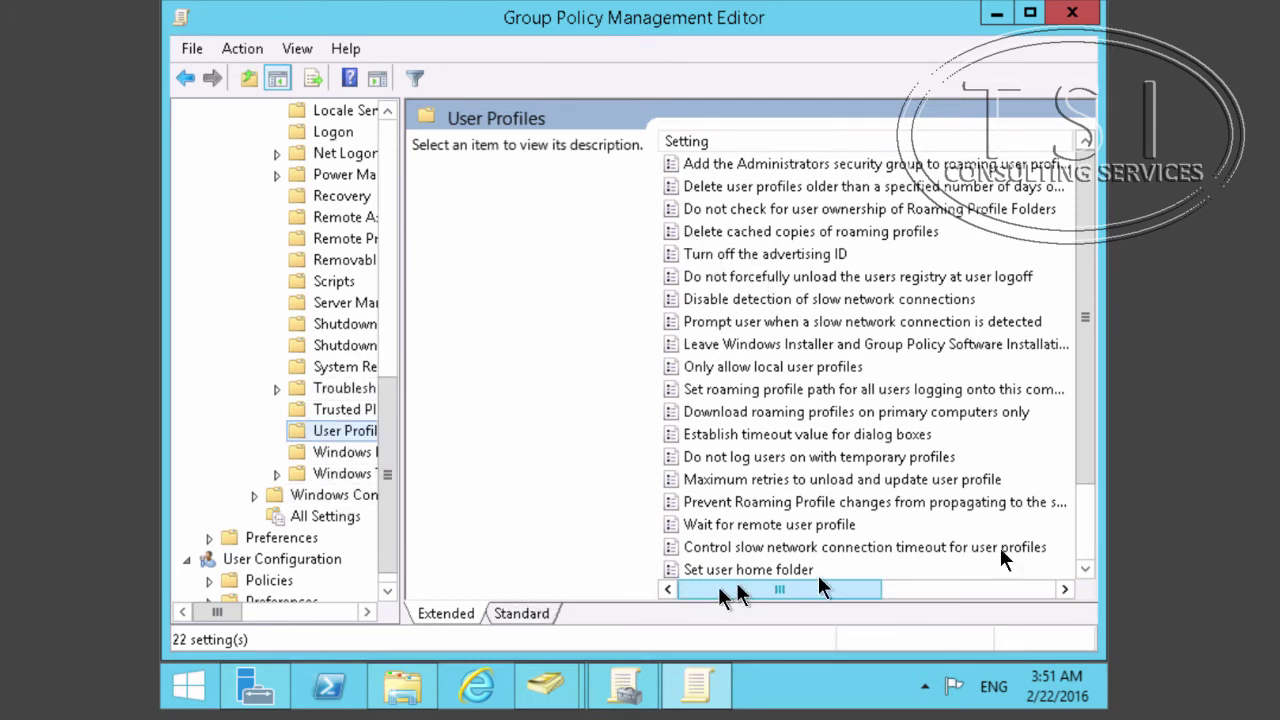
Set 'Download roaming profiles on primary computers only' to Enabled and confirm.
double_click(849, 415)
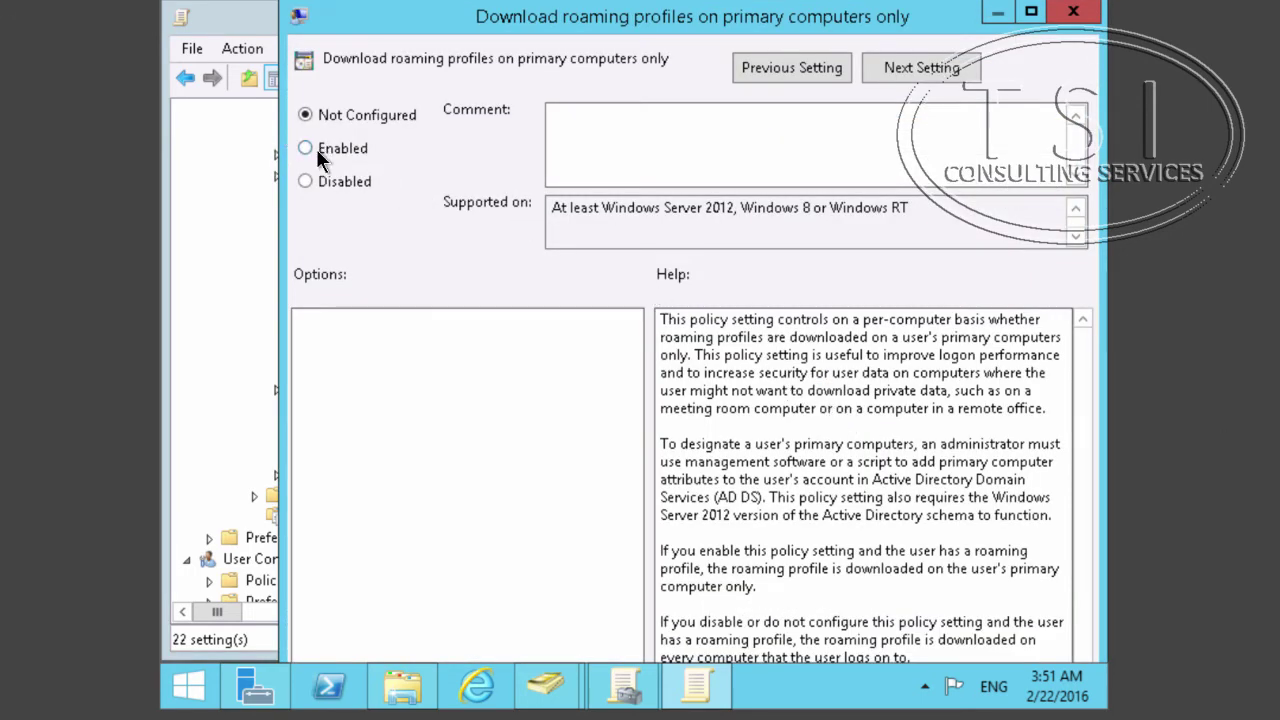
click(320, 160)
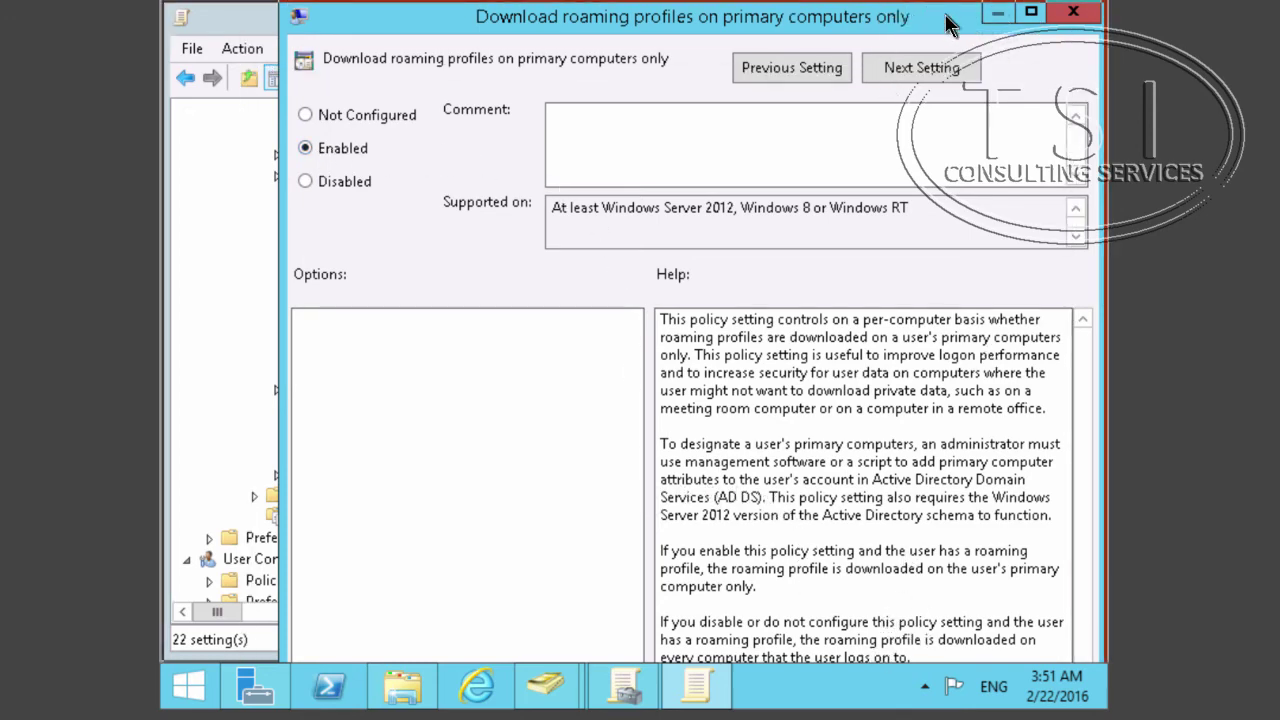
double_click(950, 22)
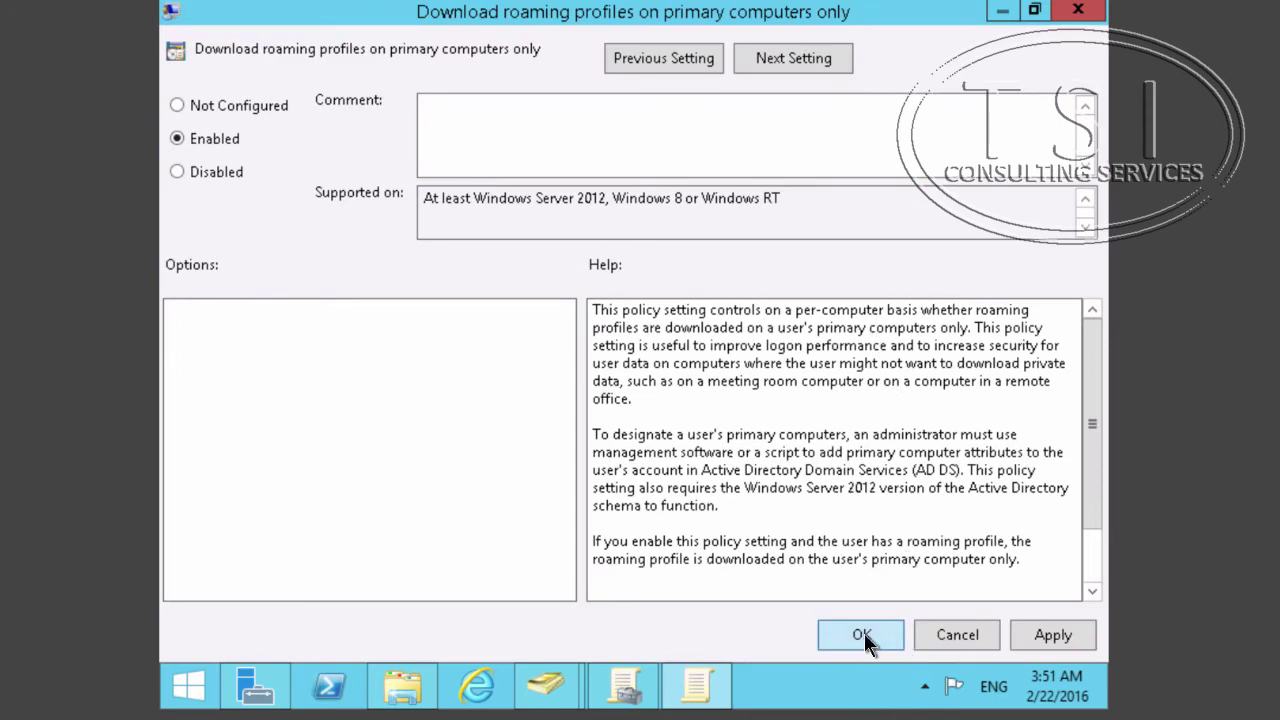
click(864, 633)
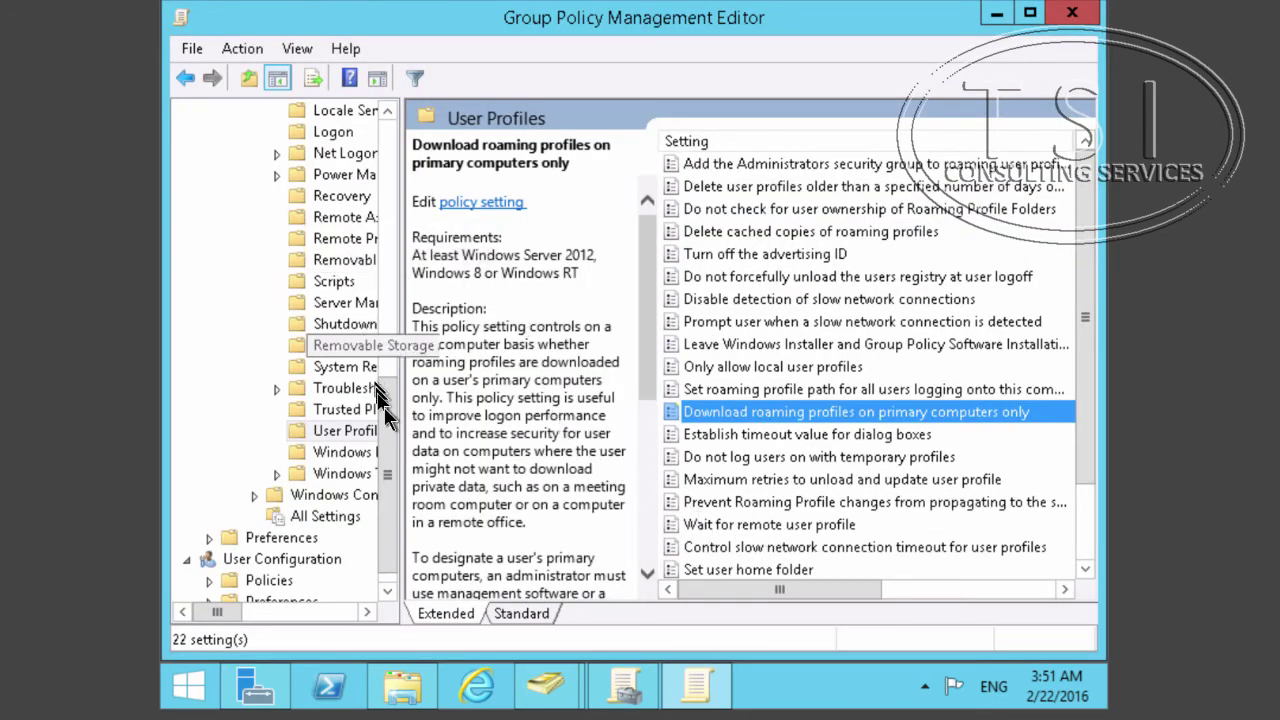
Collapse Computer Configuration and expand User Configuration > Policies > Administrative Templates > System > Folder Redirection.
drag(390, 415, 388, 100)
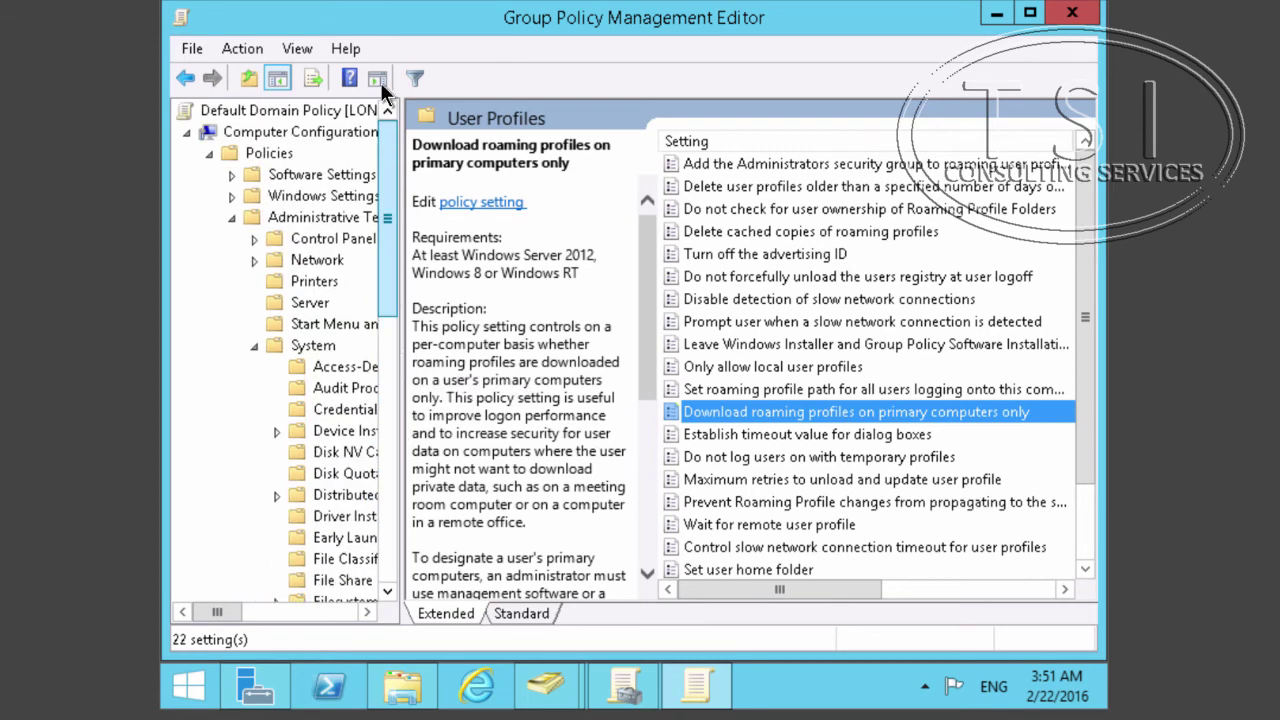
click(187, 132)
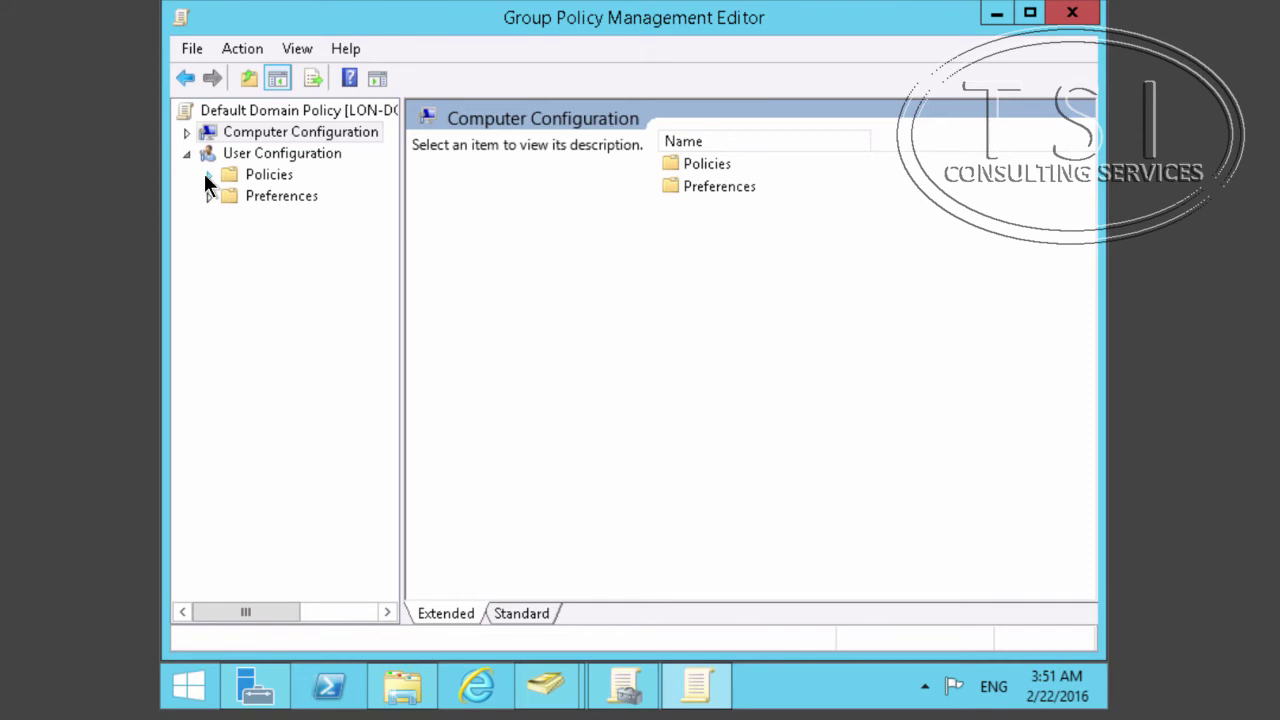
click(206, 174)
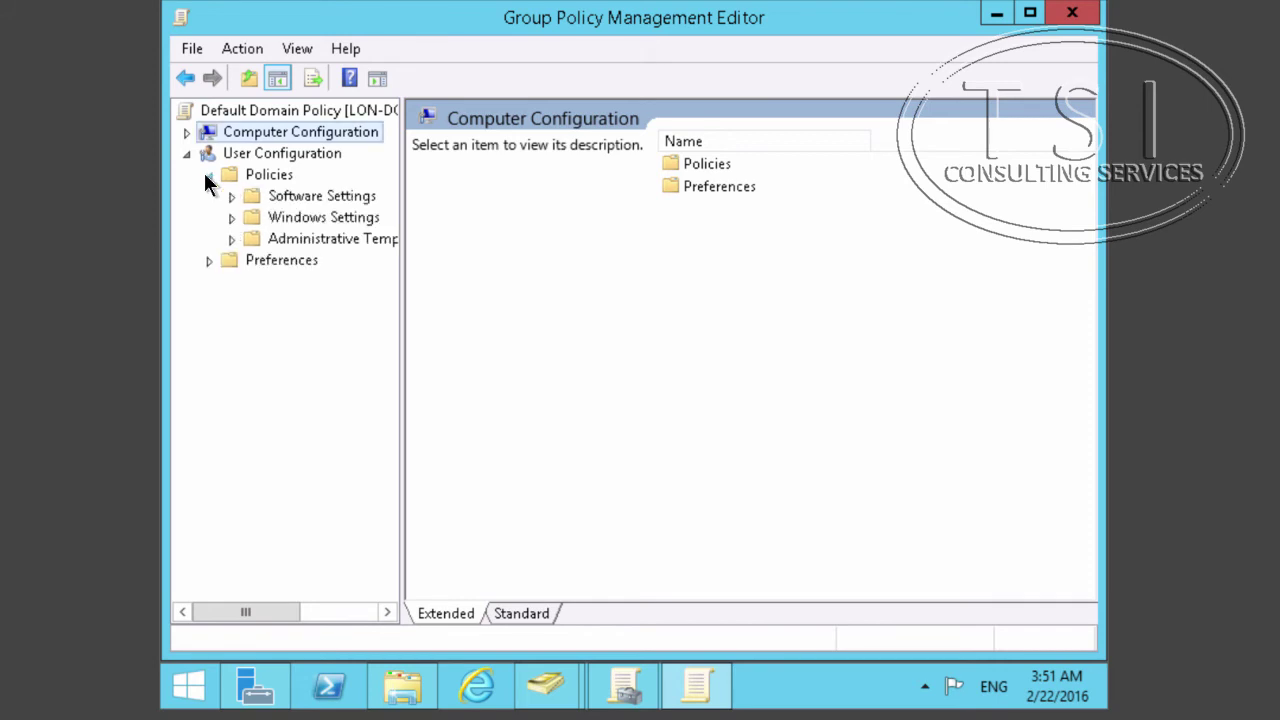
click(232, 239)
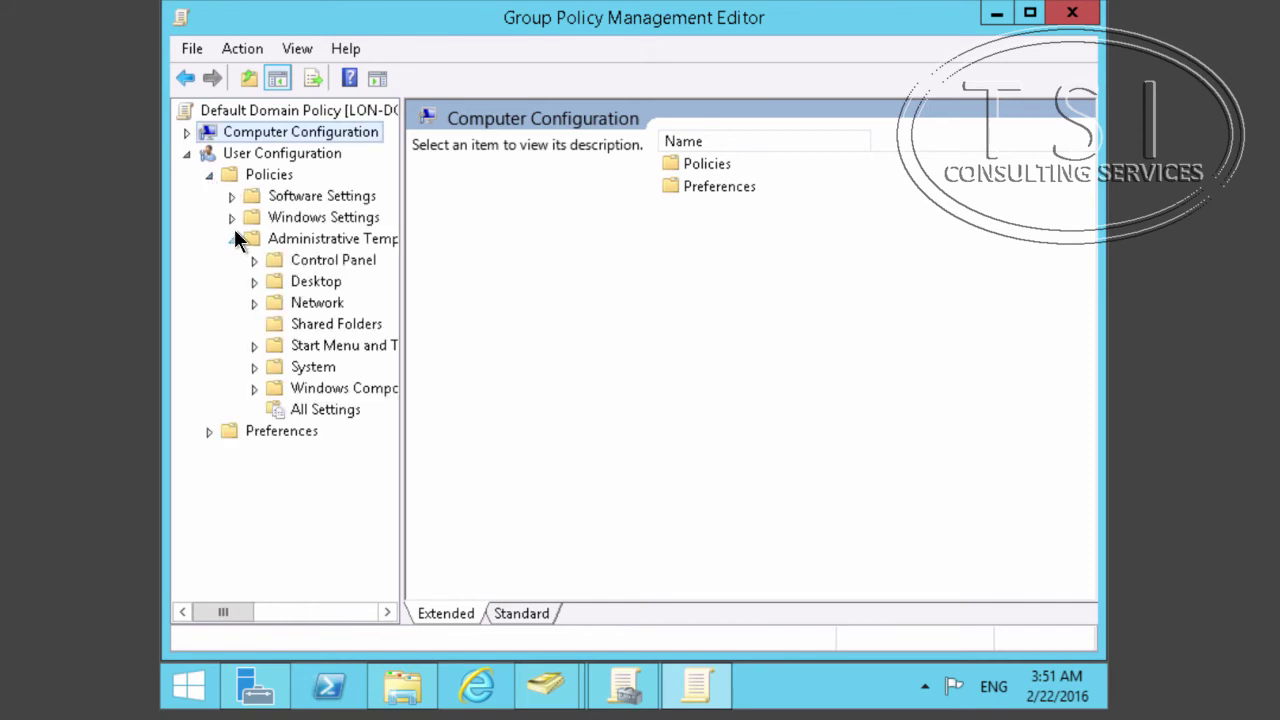
click(256, 367)
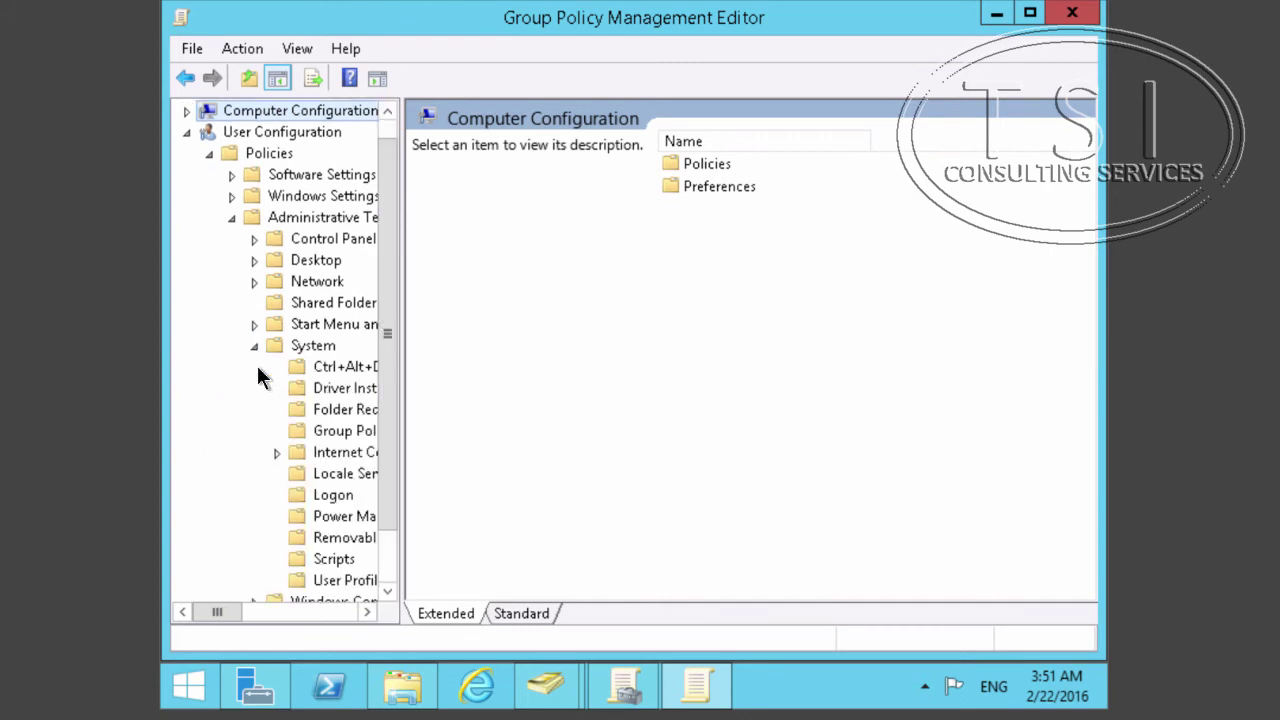
click(338, 410)
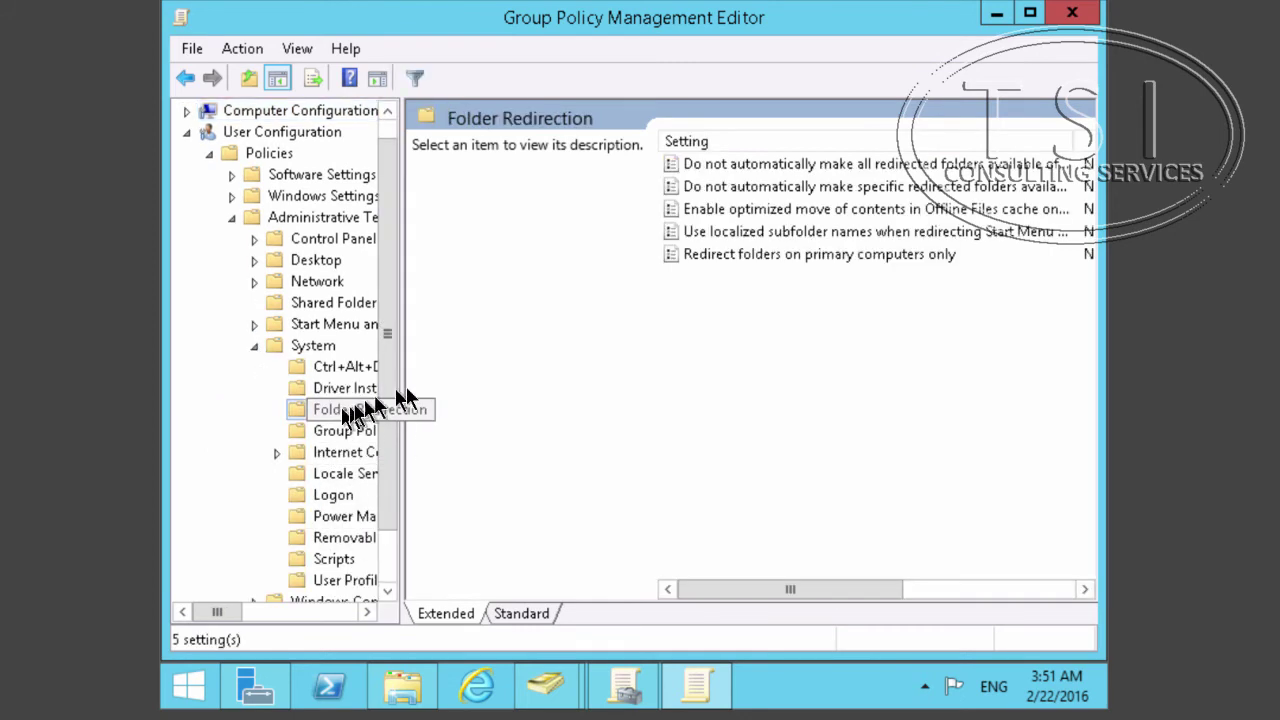
Set 'Redirect folders on primary computers only' to Enabled, then minimize the policy editor.
click(770, 256)
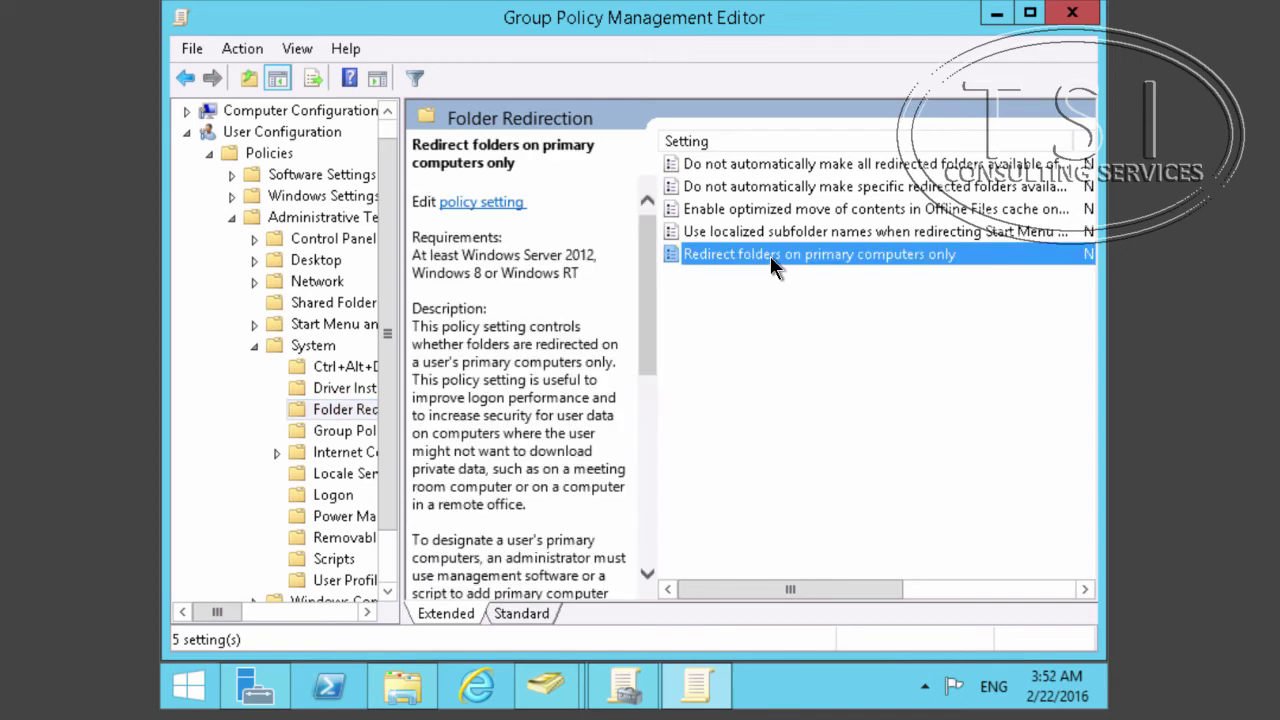
double_click(770, 256)
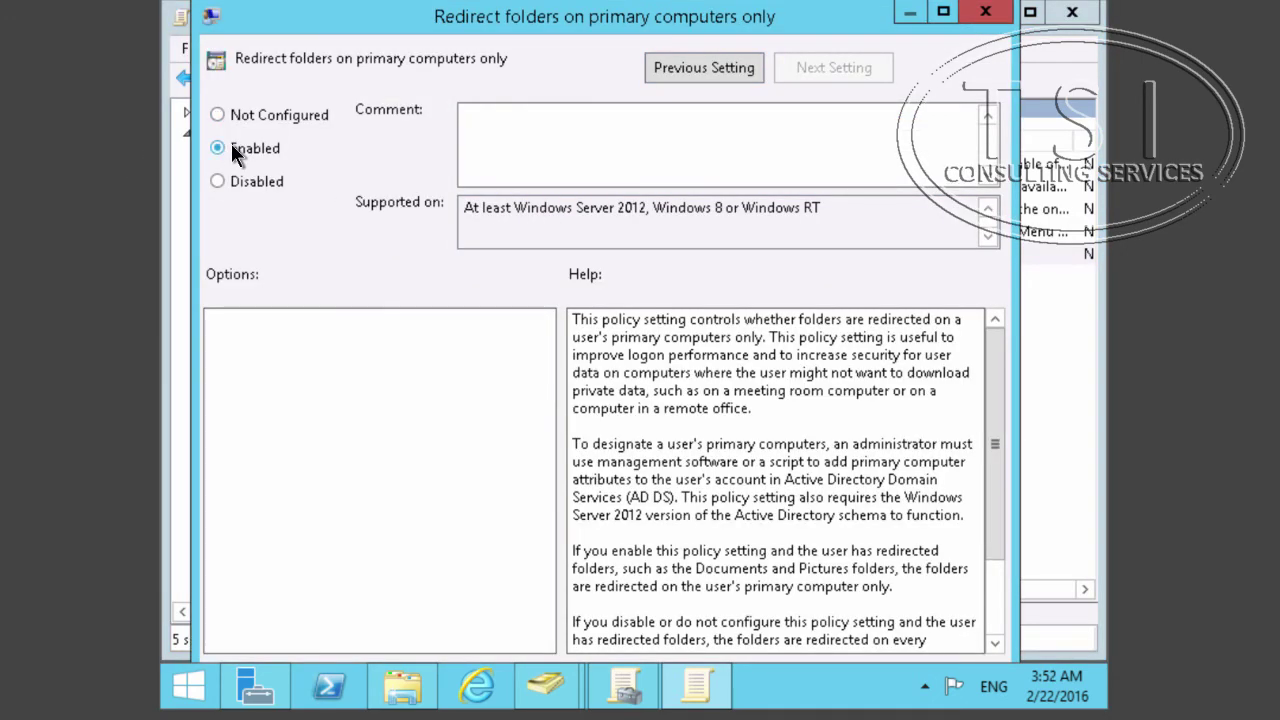
double_click(740, 25)
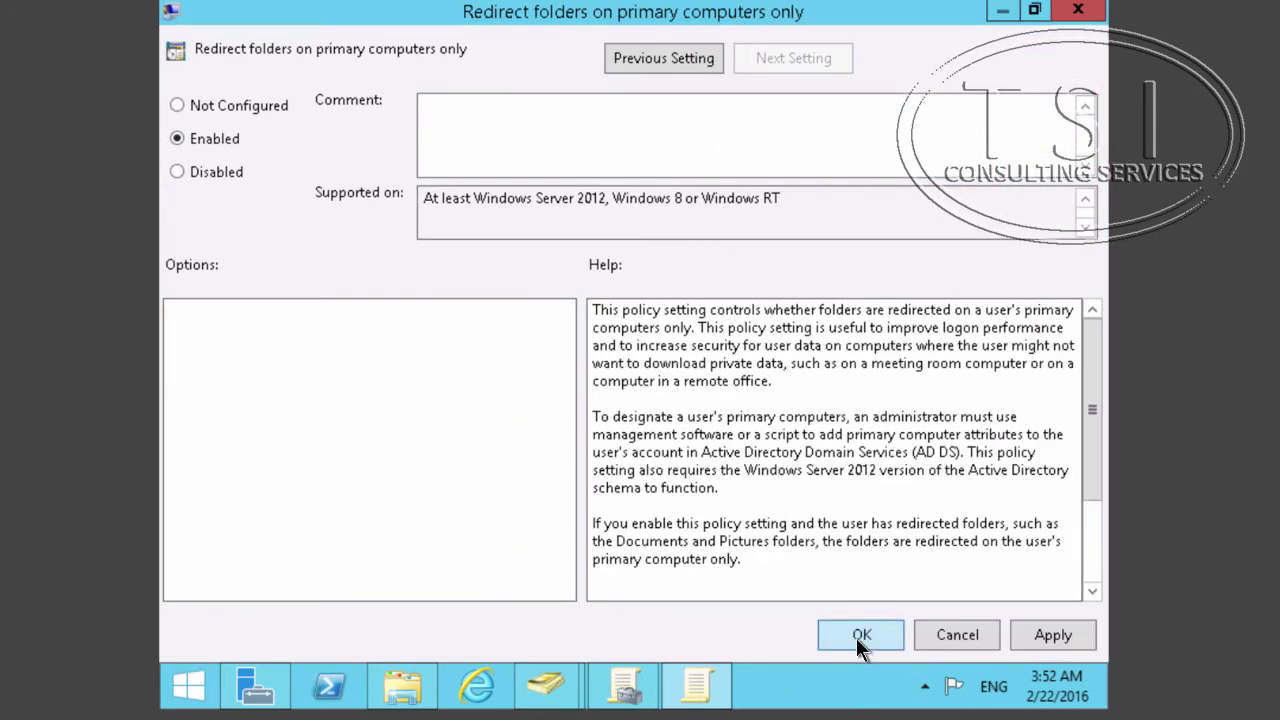
click(856, 638)
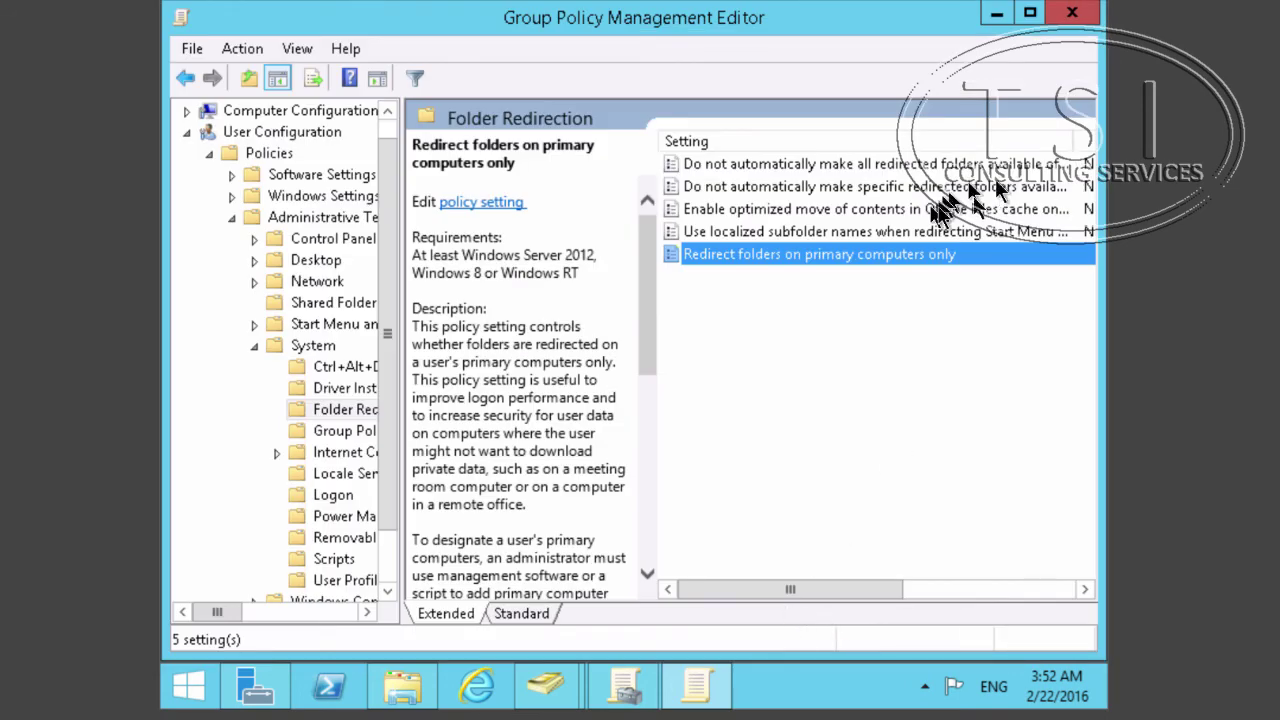
click(996, 14)
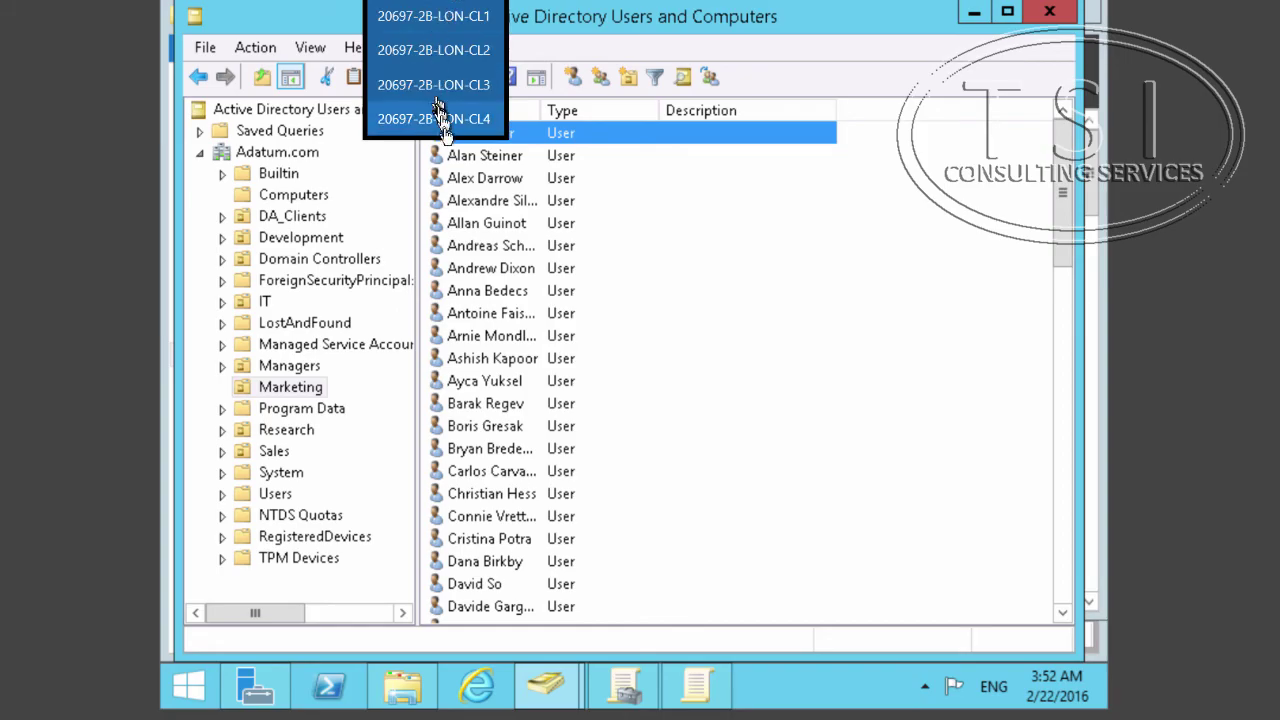
On LON-CL4, open the Computer Name/Domain Changes dialog from System Properties.
click(440, 120)
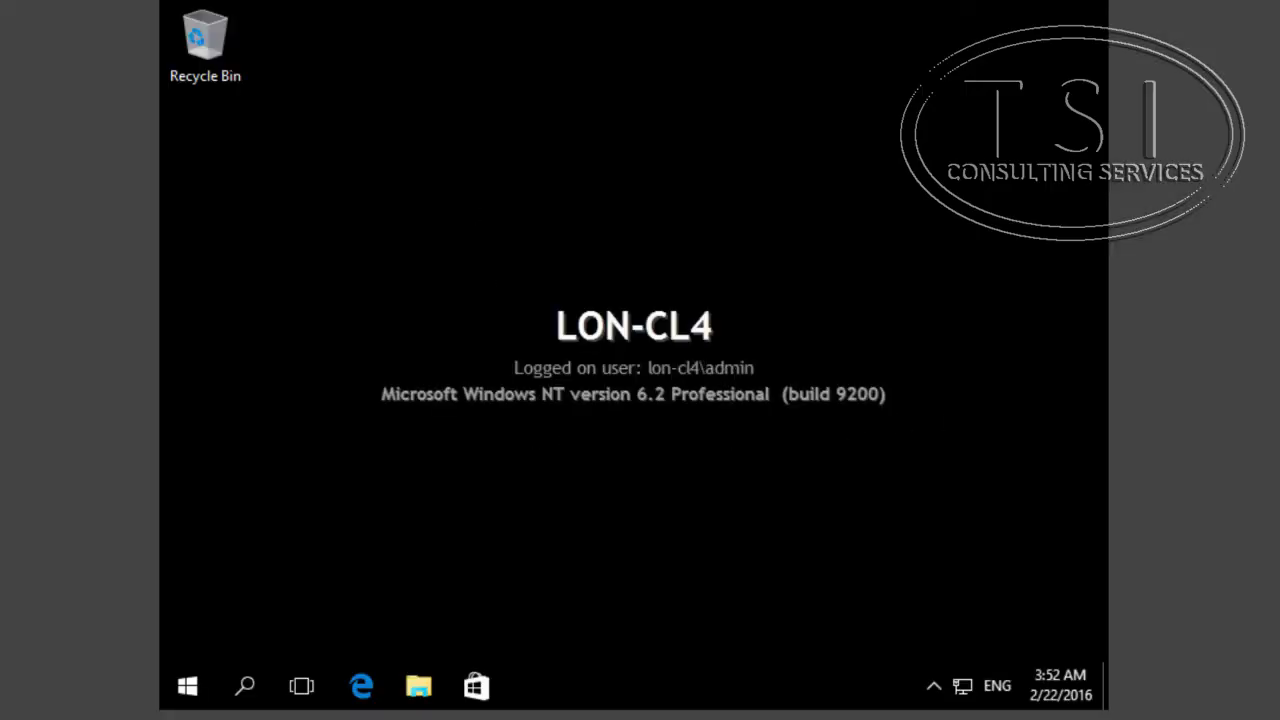
right_click(188, 690)
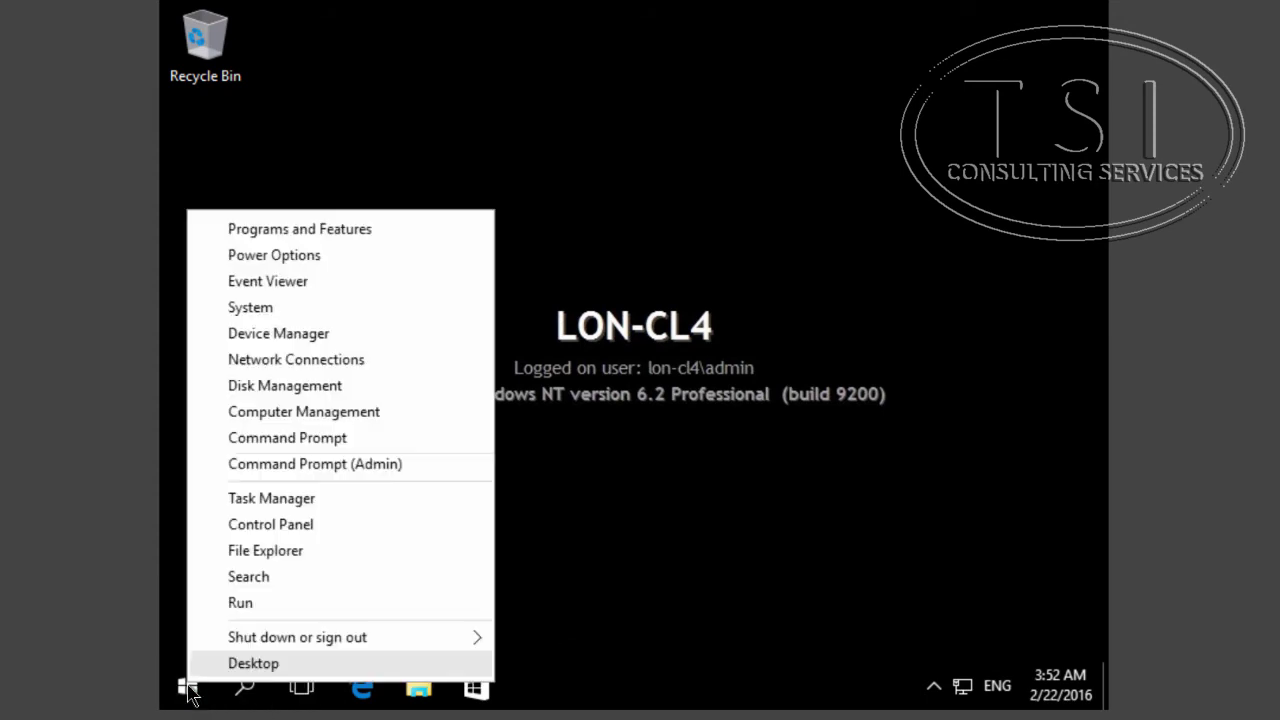
click(250, 307)
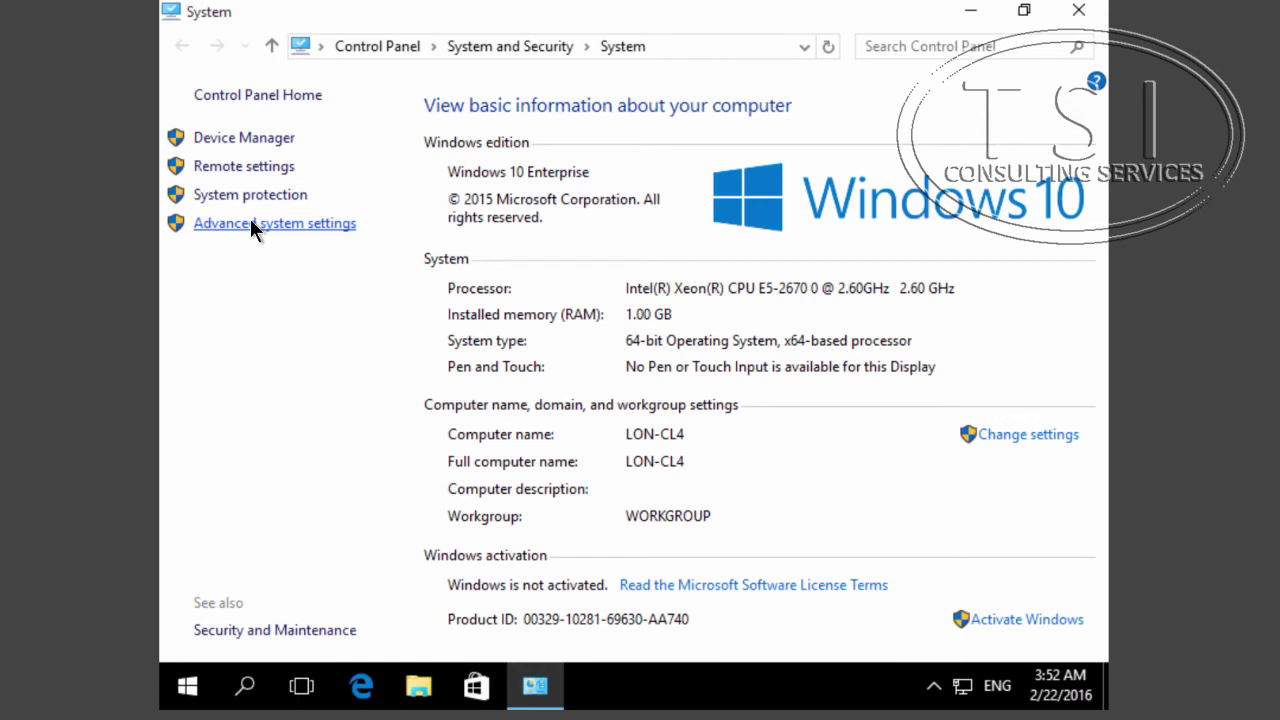
click(250, 223)
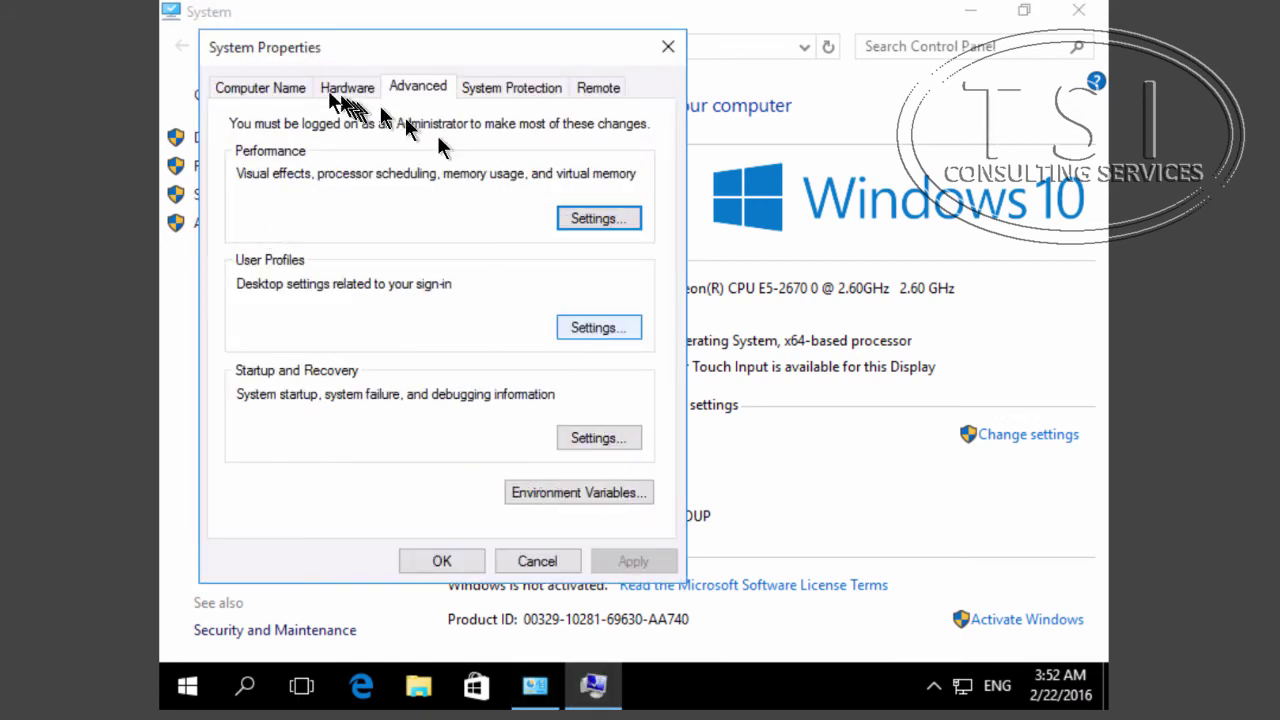
click(245, 88)
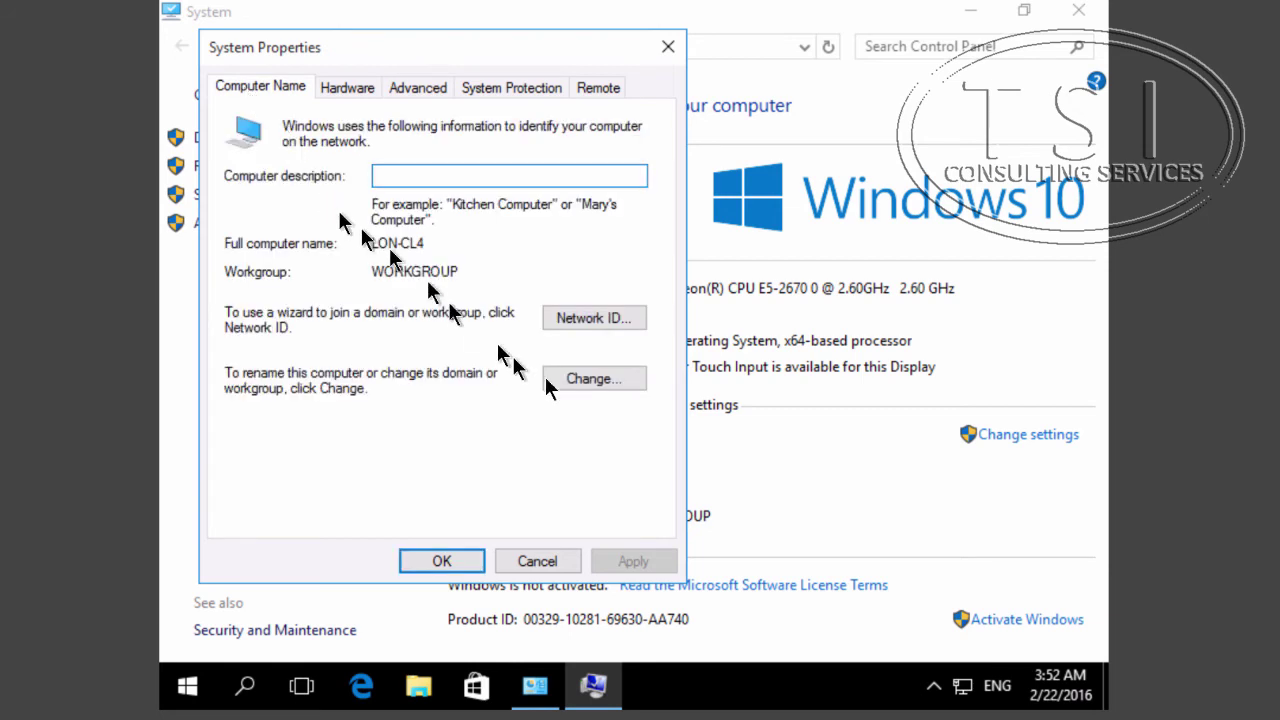
click(603, 382)
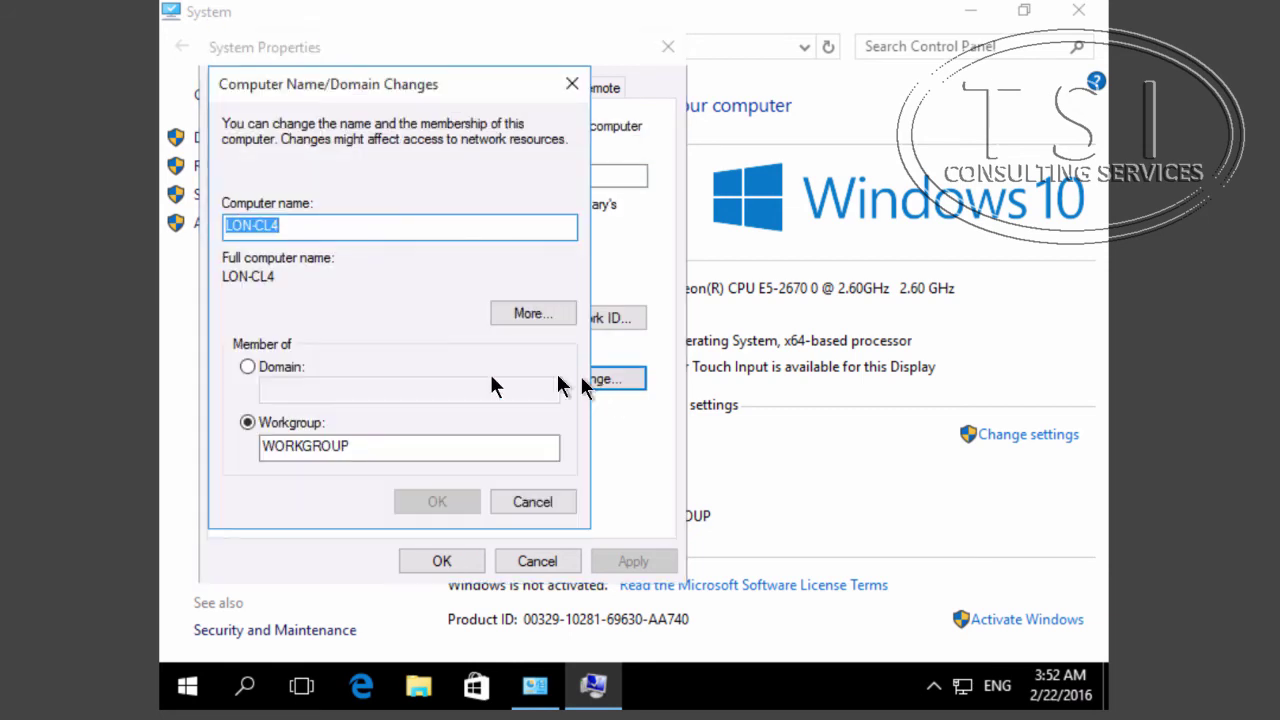
Join LON-CL4 to the adatum.com domain using domain administrator credentials.
click(255, 368)
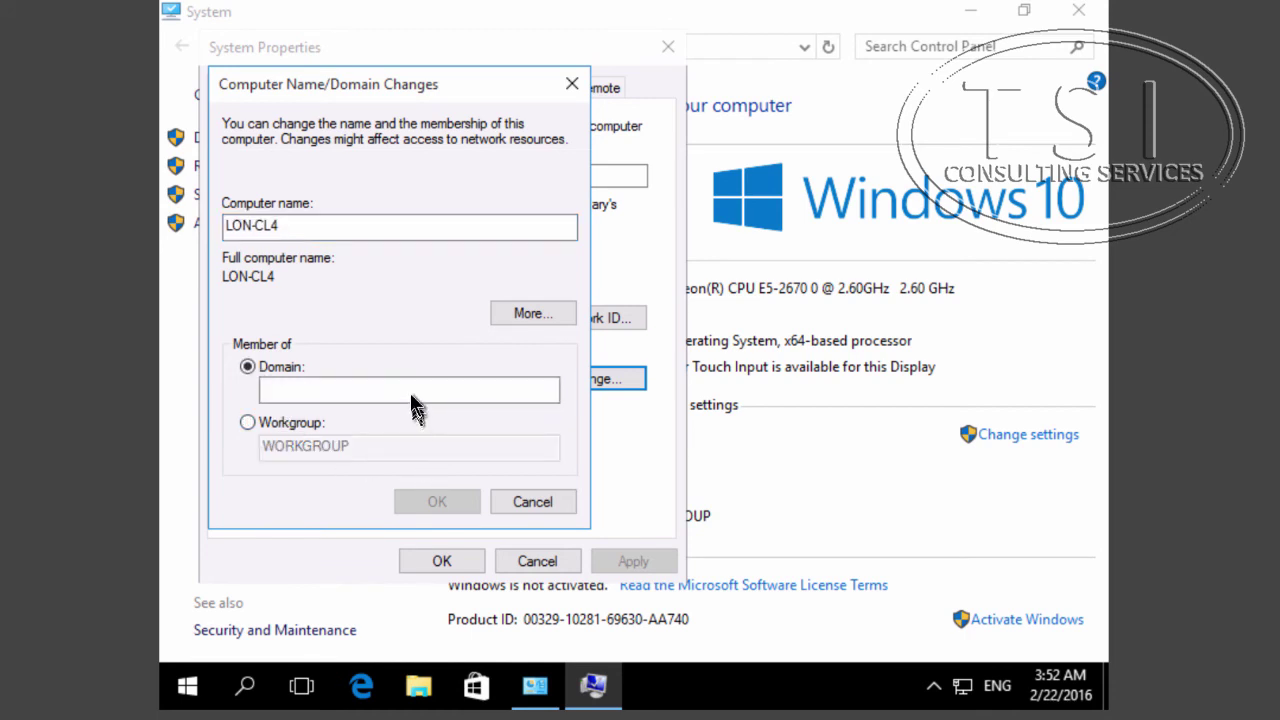
click(412, 392)
text(adatum.com)
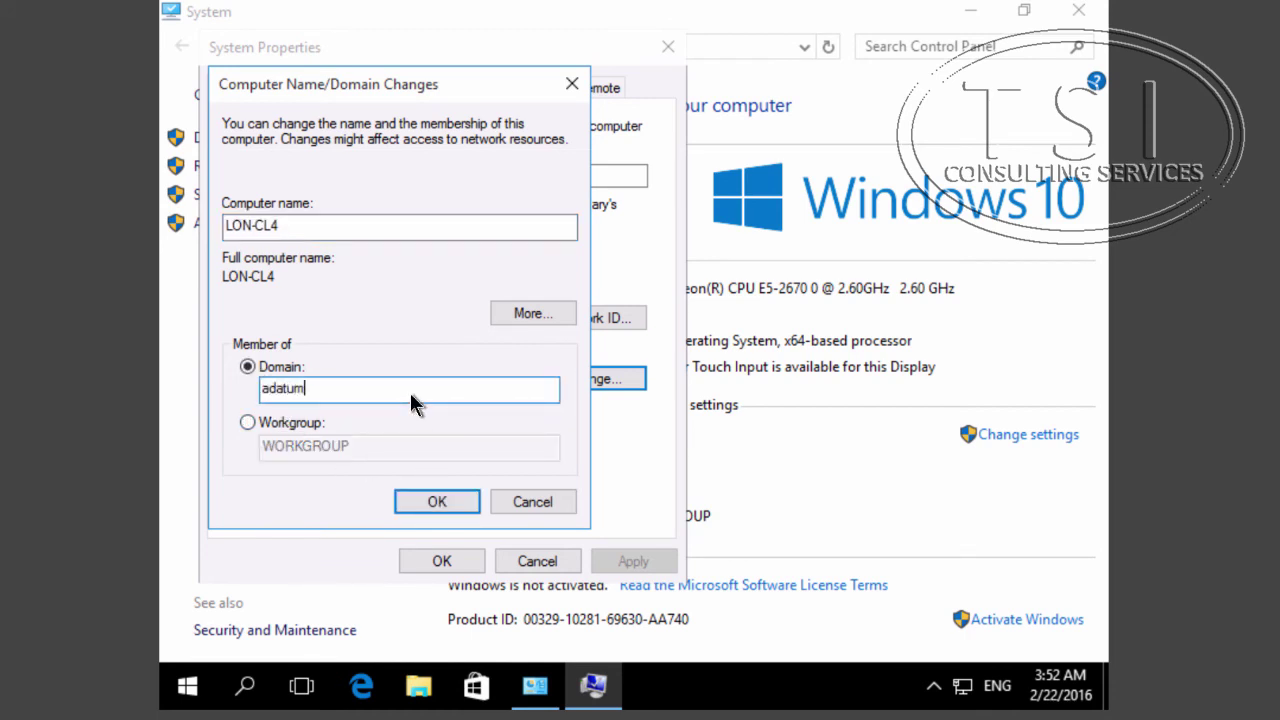
click(437, 505)
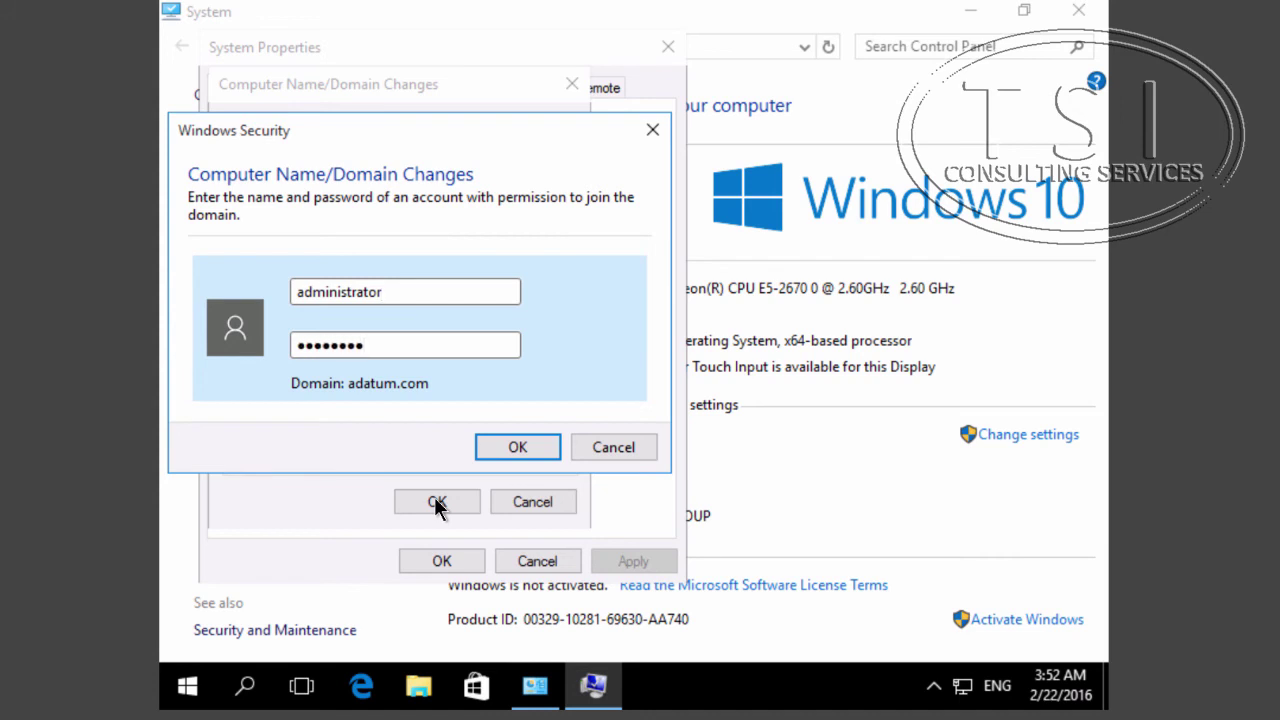
click(535, 452)
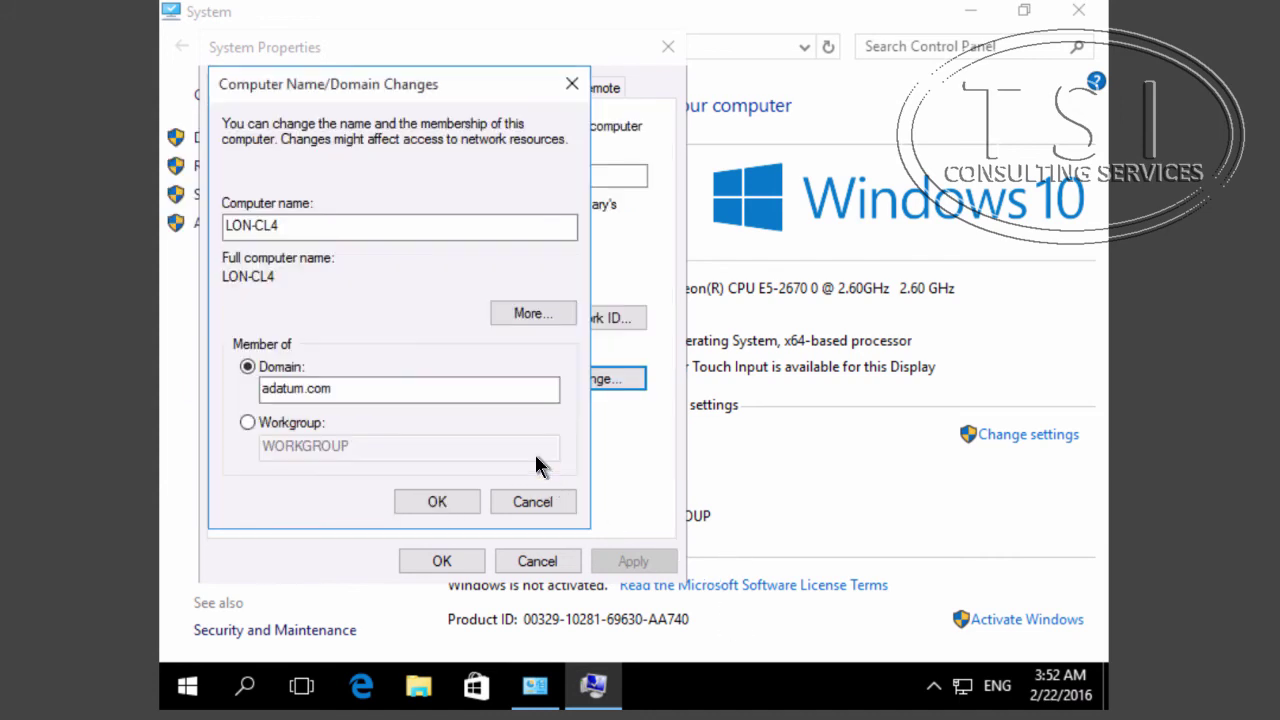
Acknowledge the adatum.com welcome and restart notices, then restart LON-CL4 now.
click(434, 503)
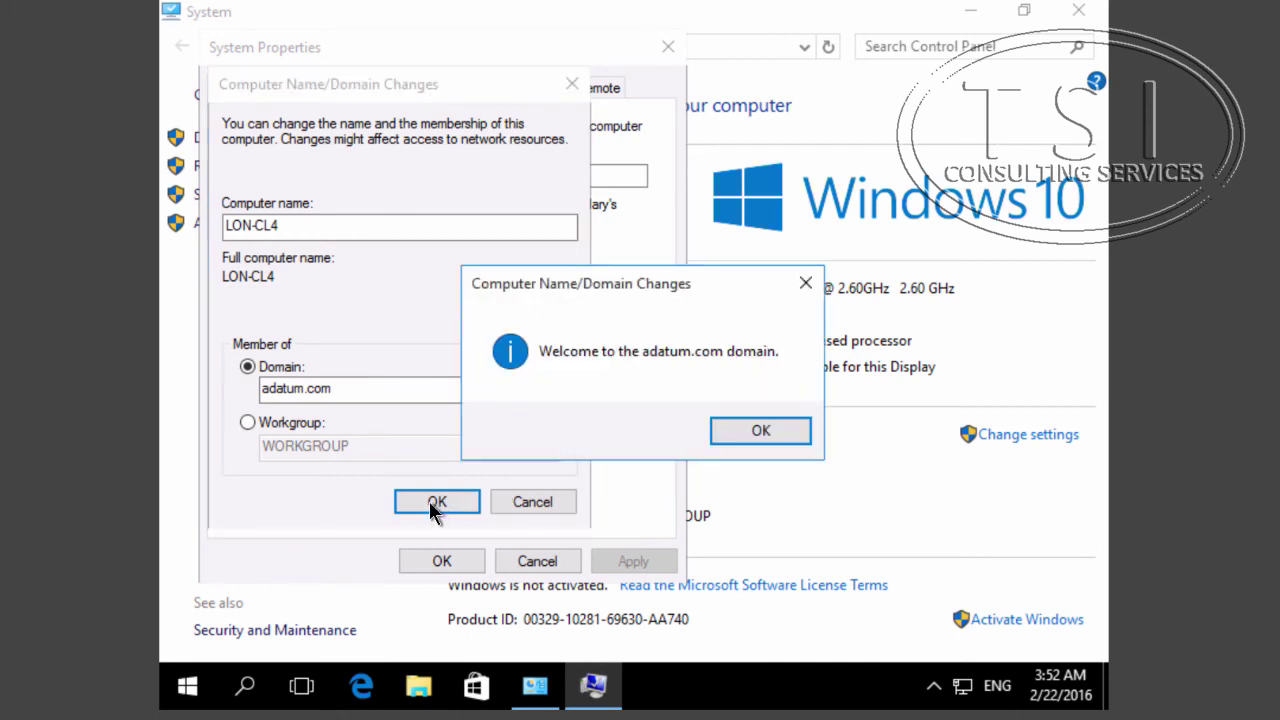
click(761, 431)
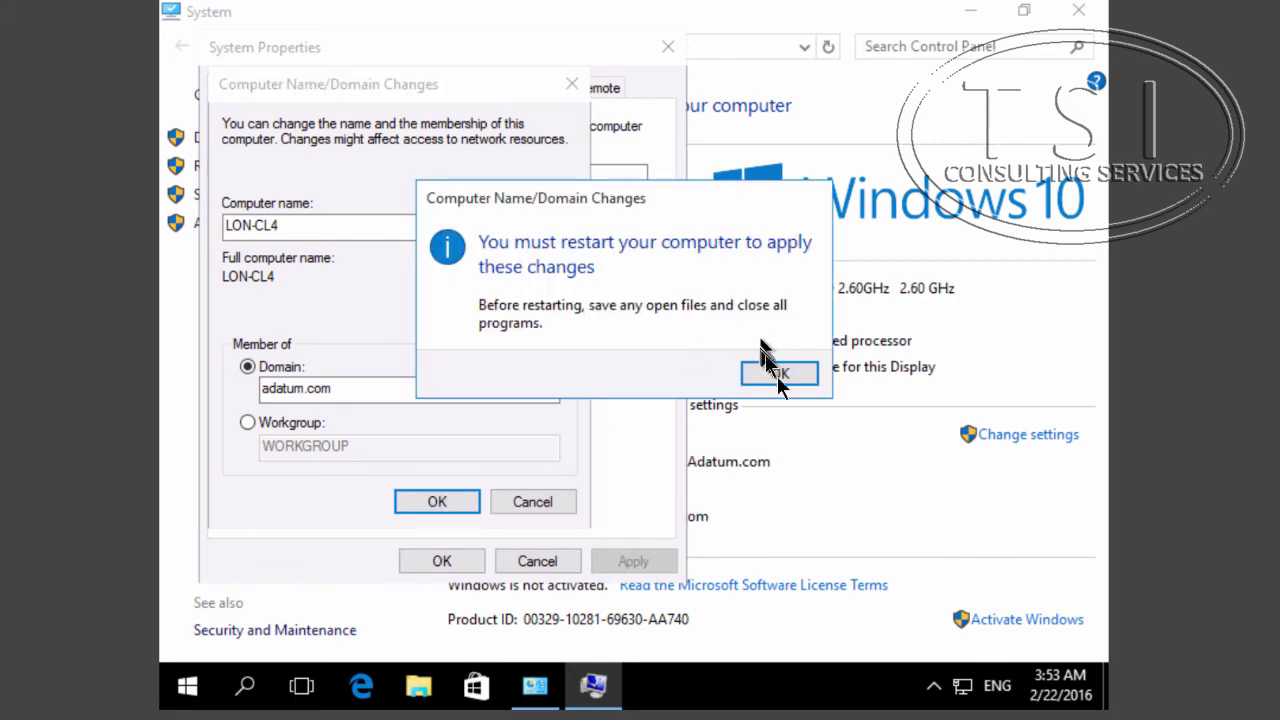
click(779, 372)
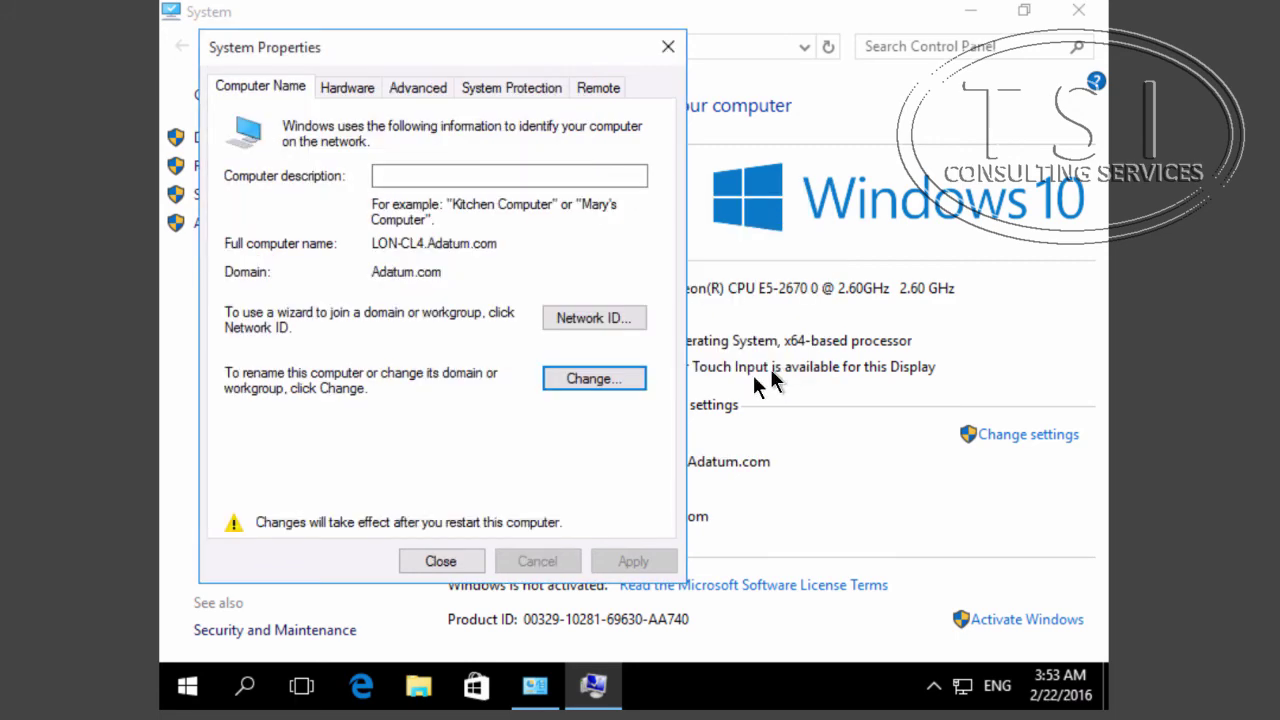
click(440, 561)
click(655, 365)
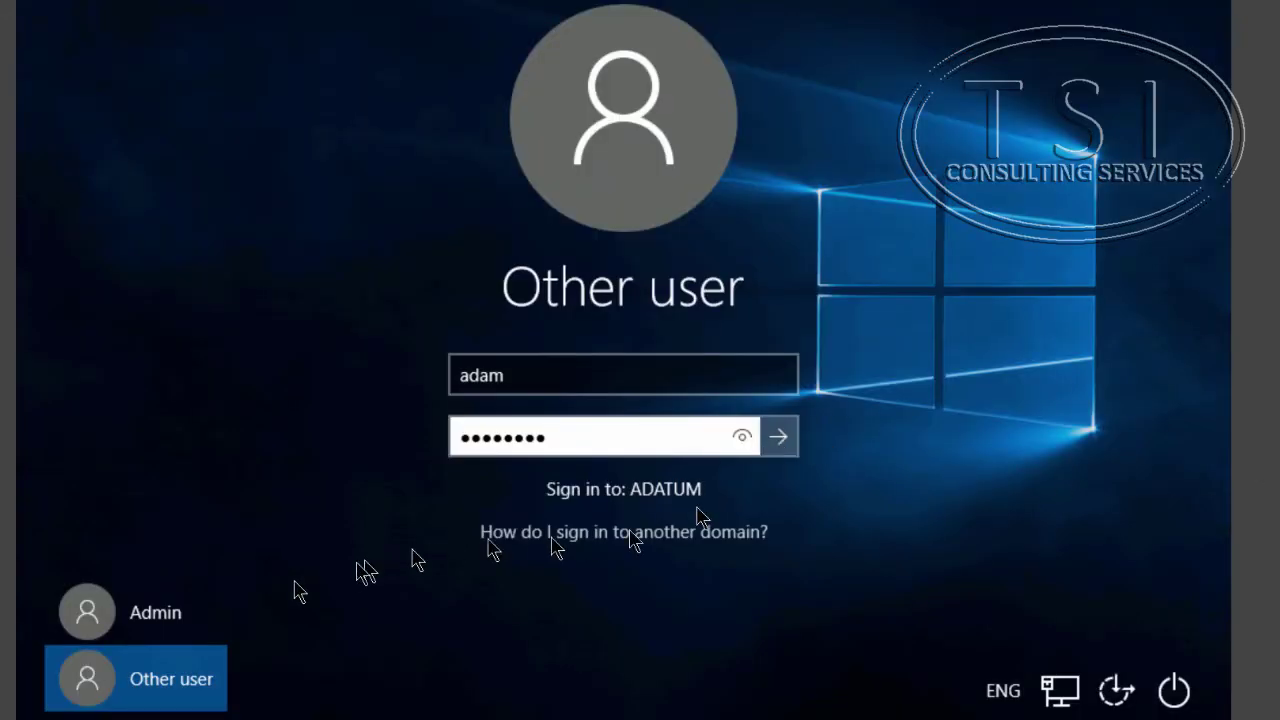
Sign in as the domain user, discard the Notepad note, and highlight task 'Test the primary computer setting'.
click(790, 440)
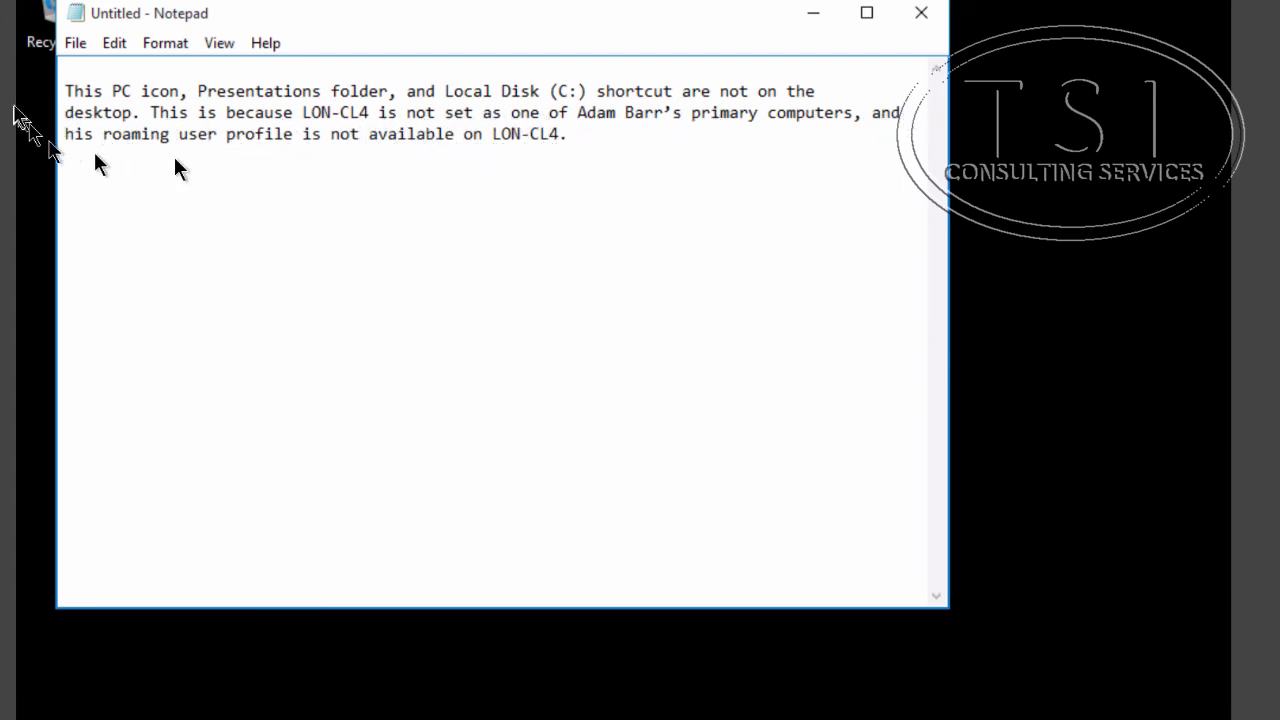
click(75, 43)
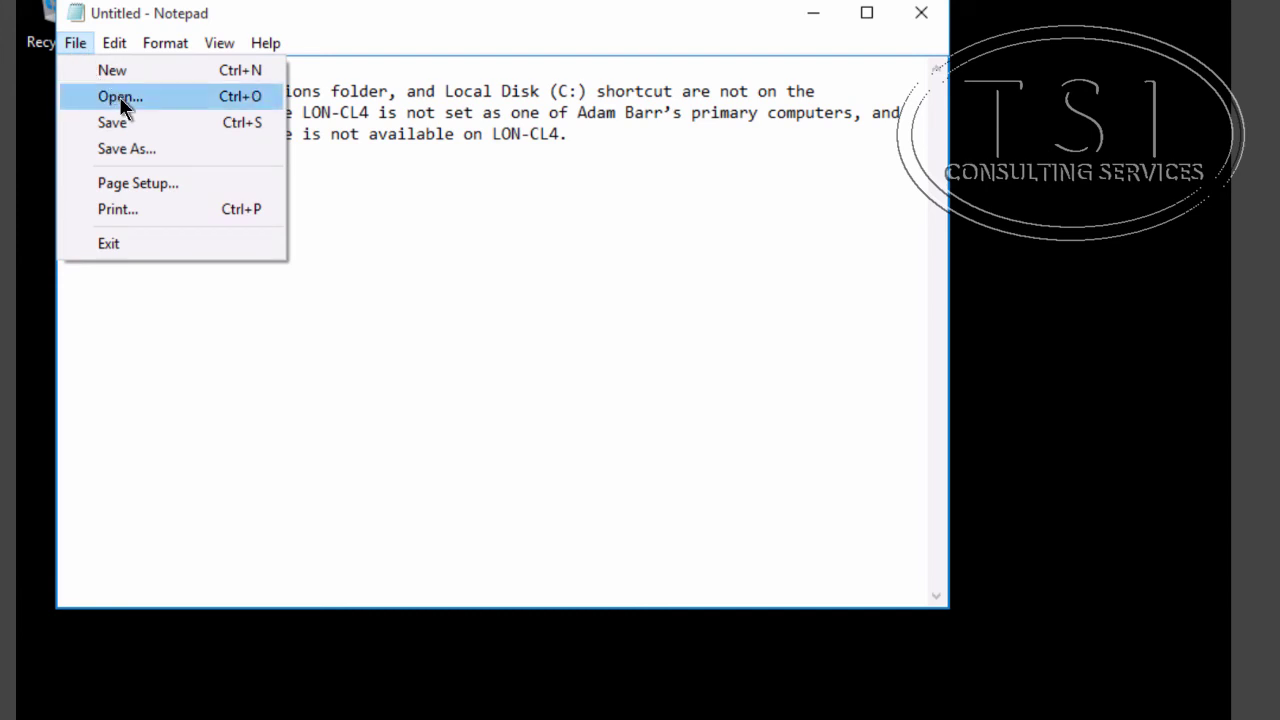
click(119, 96)
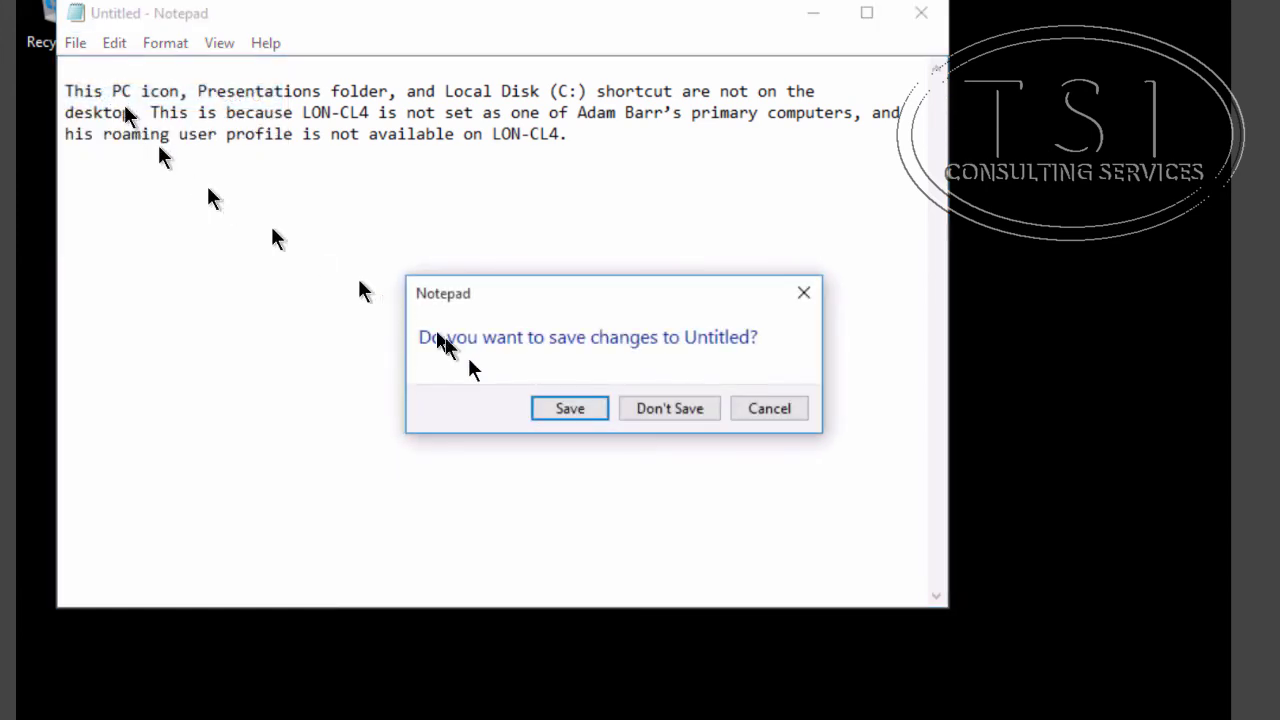
click(657, 408)
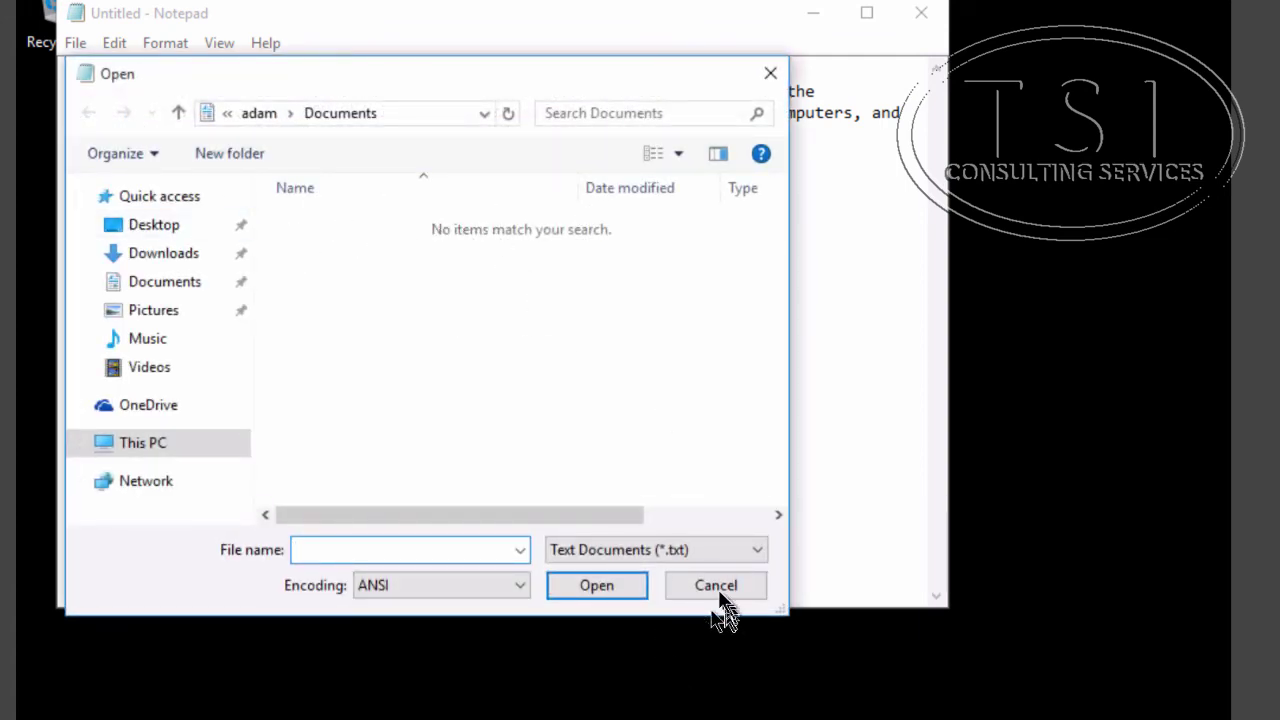
click(714, 587)
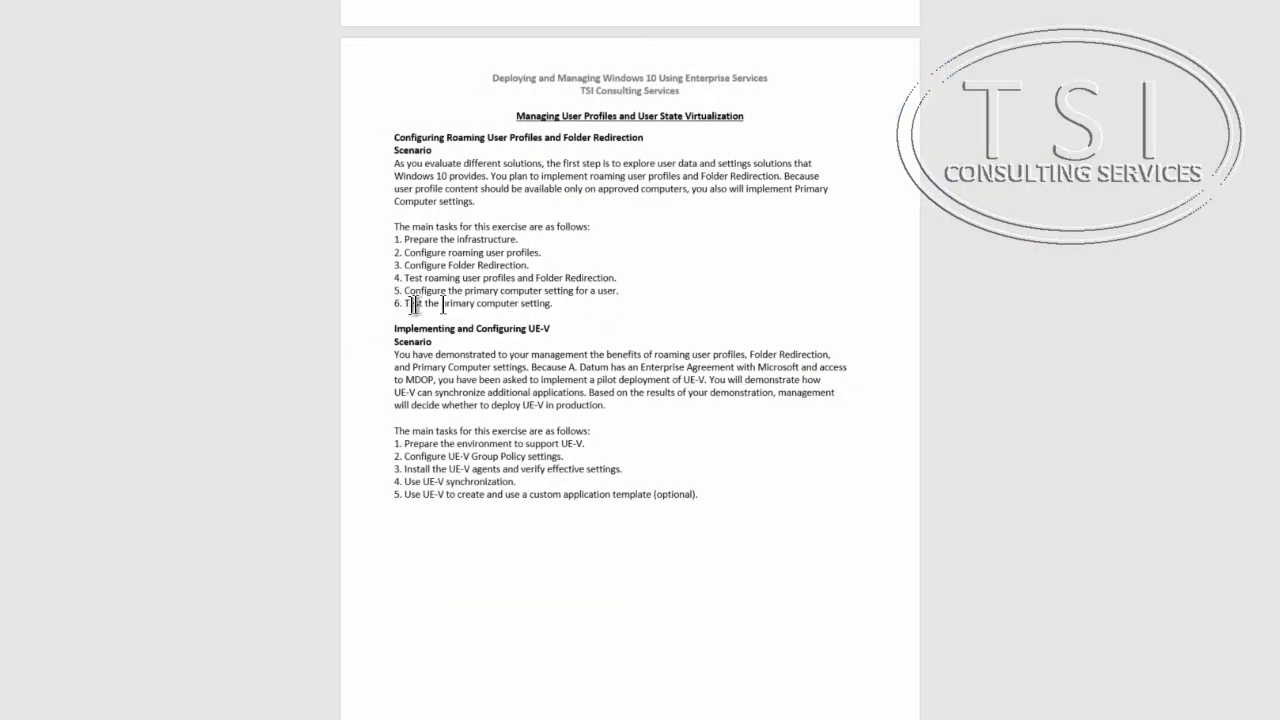
drag(411, 305, 610, 312)
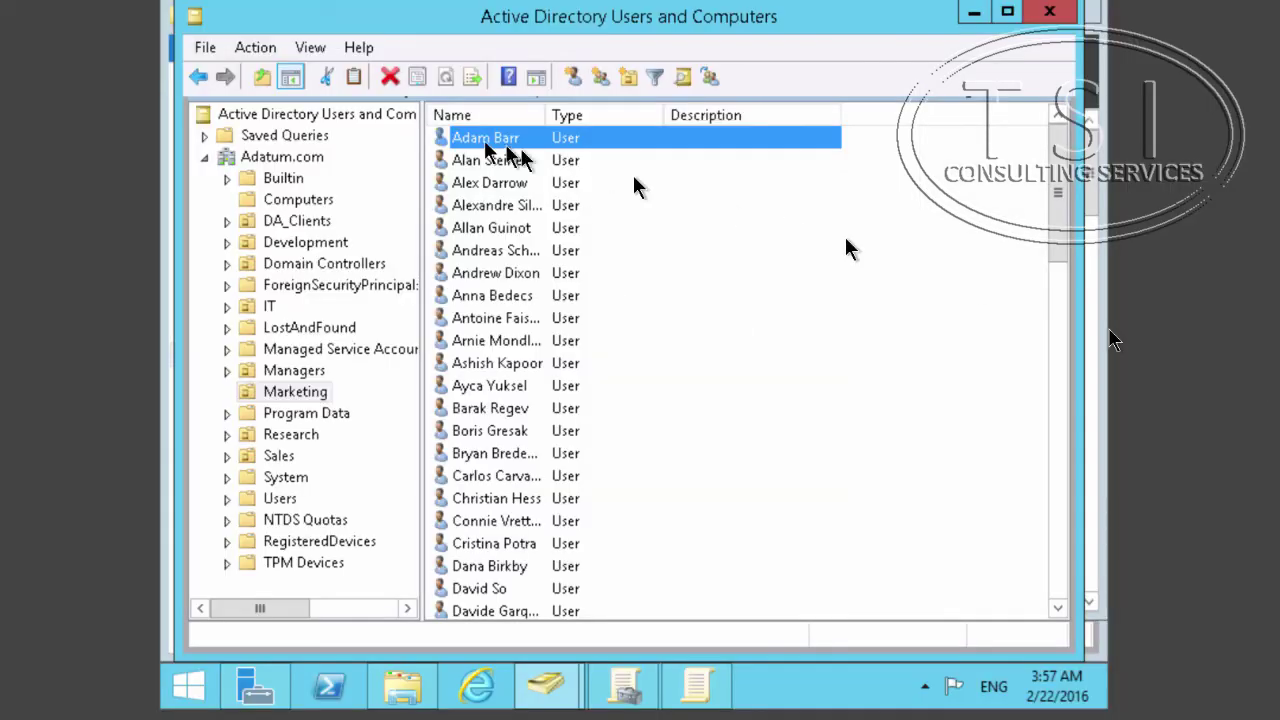
Open the Marketing user's msDS-PrimaryComputer attribute in the Attribute Editor.
right_click(482, 140)
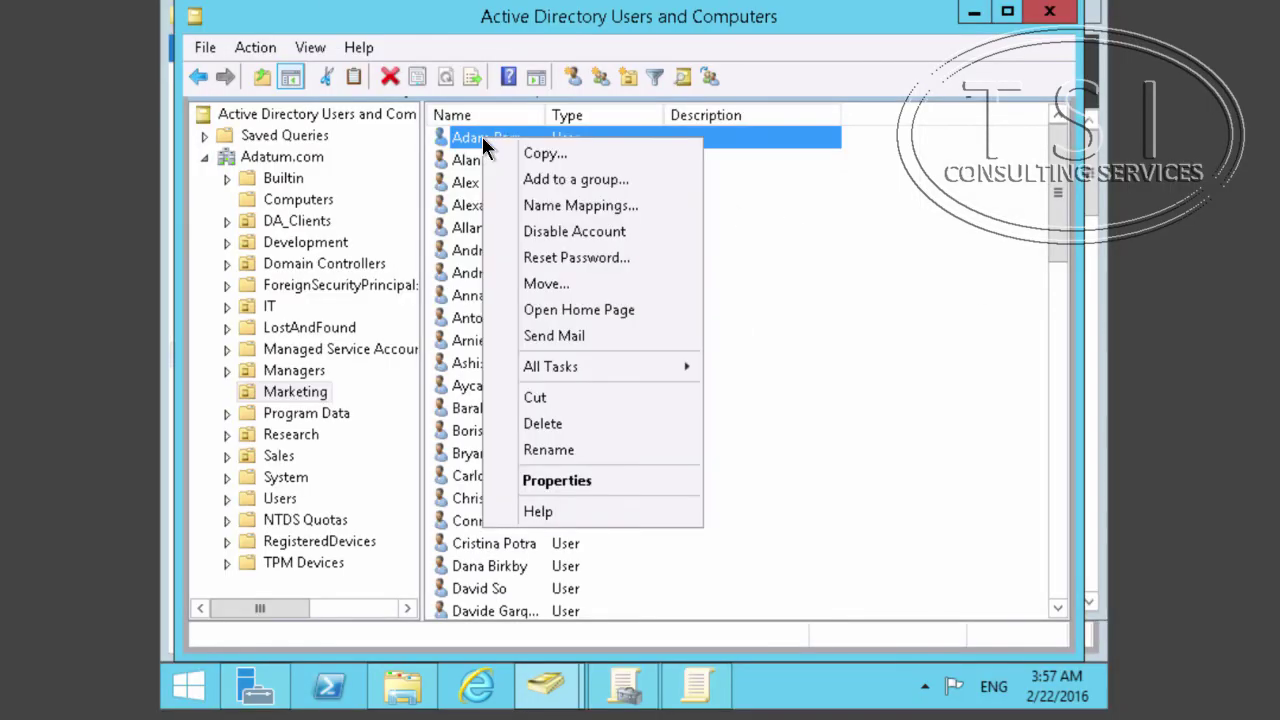
click(603, 481)
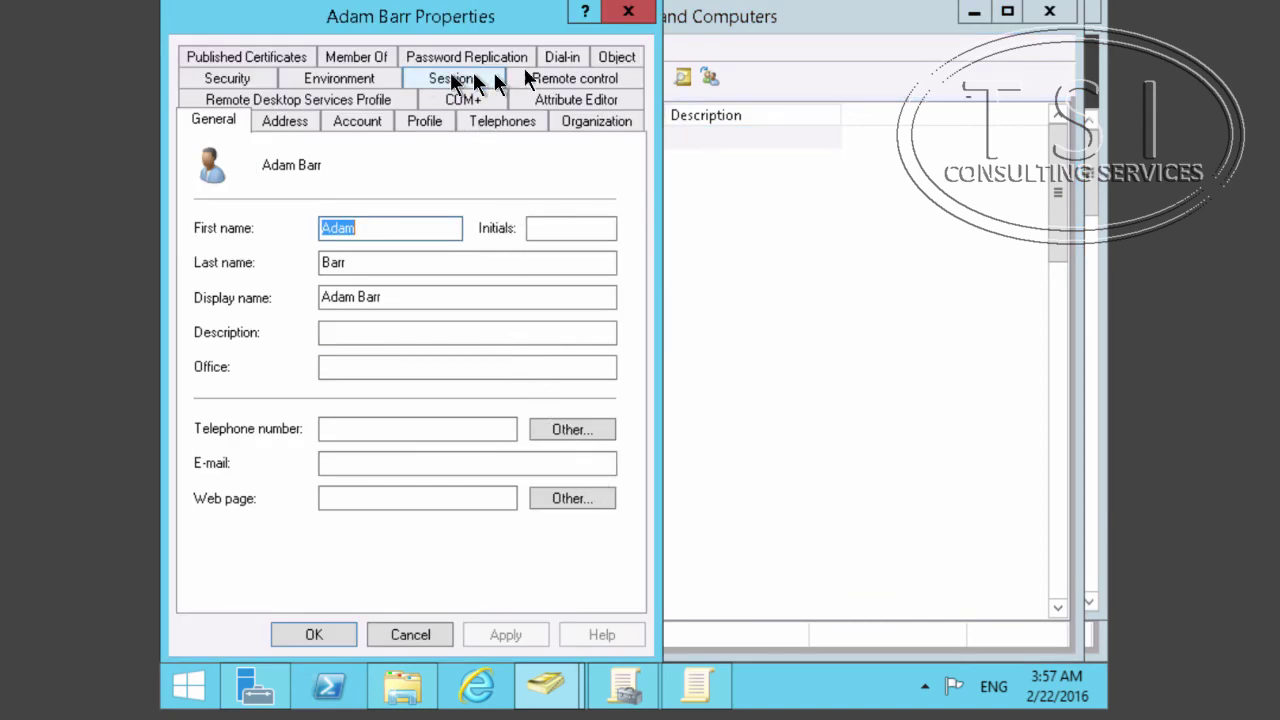
click(572, 93)
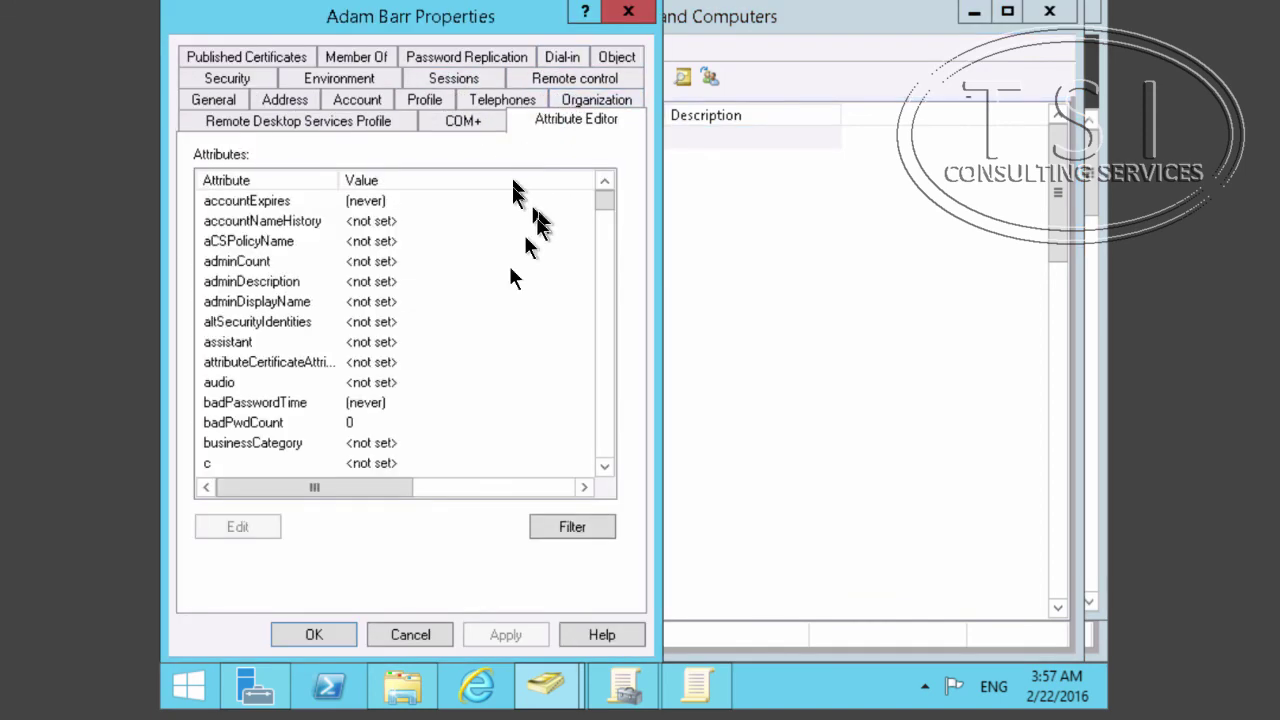
scroll(525, 283, down, 5)
drag(607, 213, 600, 326)
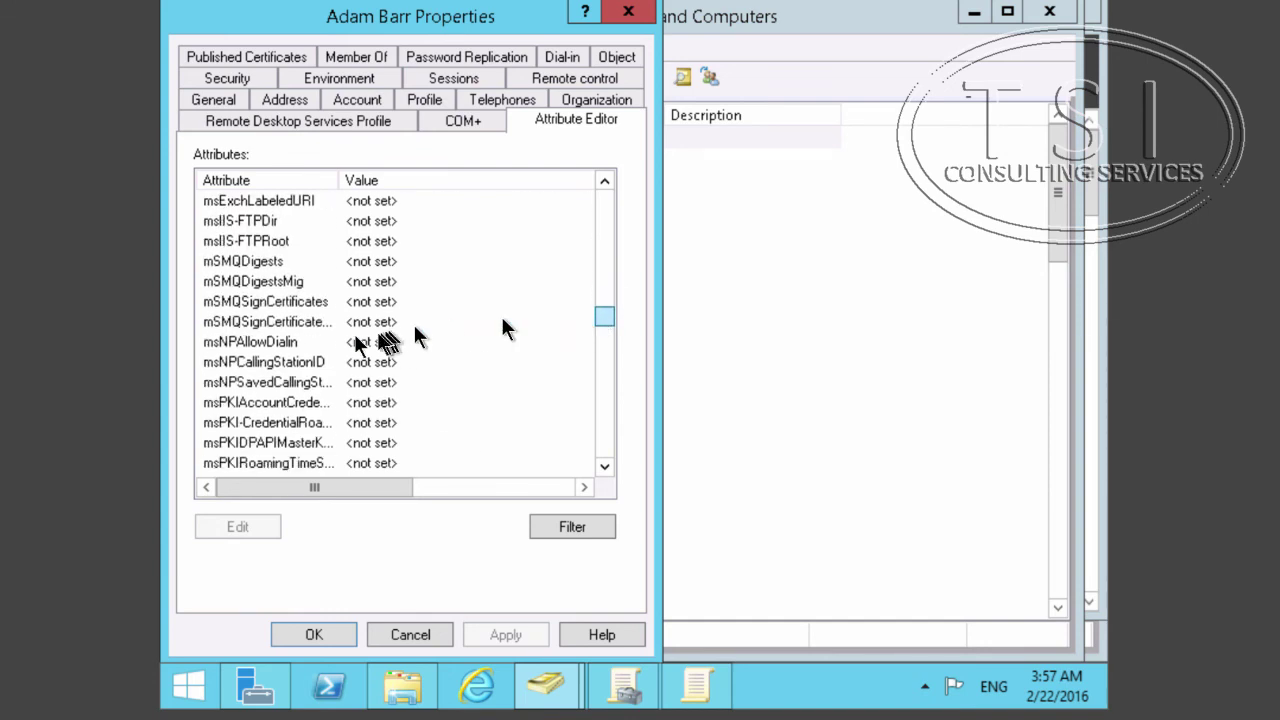
scroll(319, 337, up, 4)
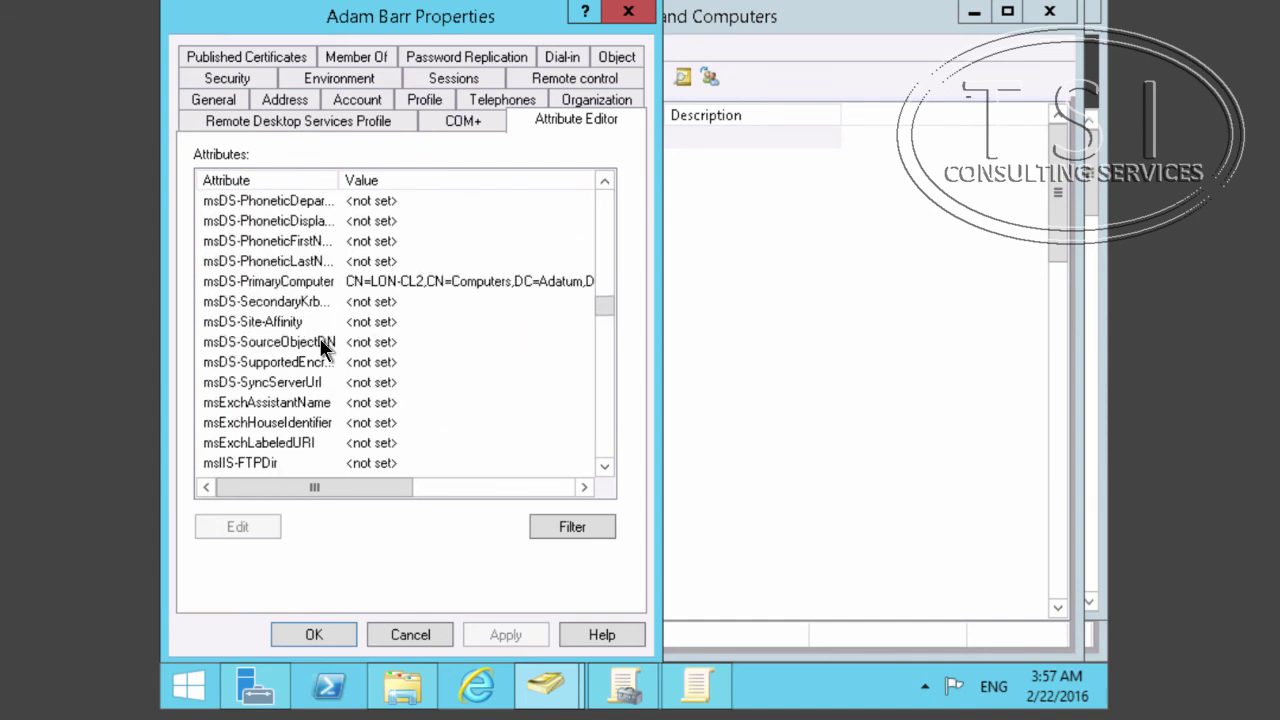
click(338, 283)
double_click(338, 283)
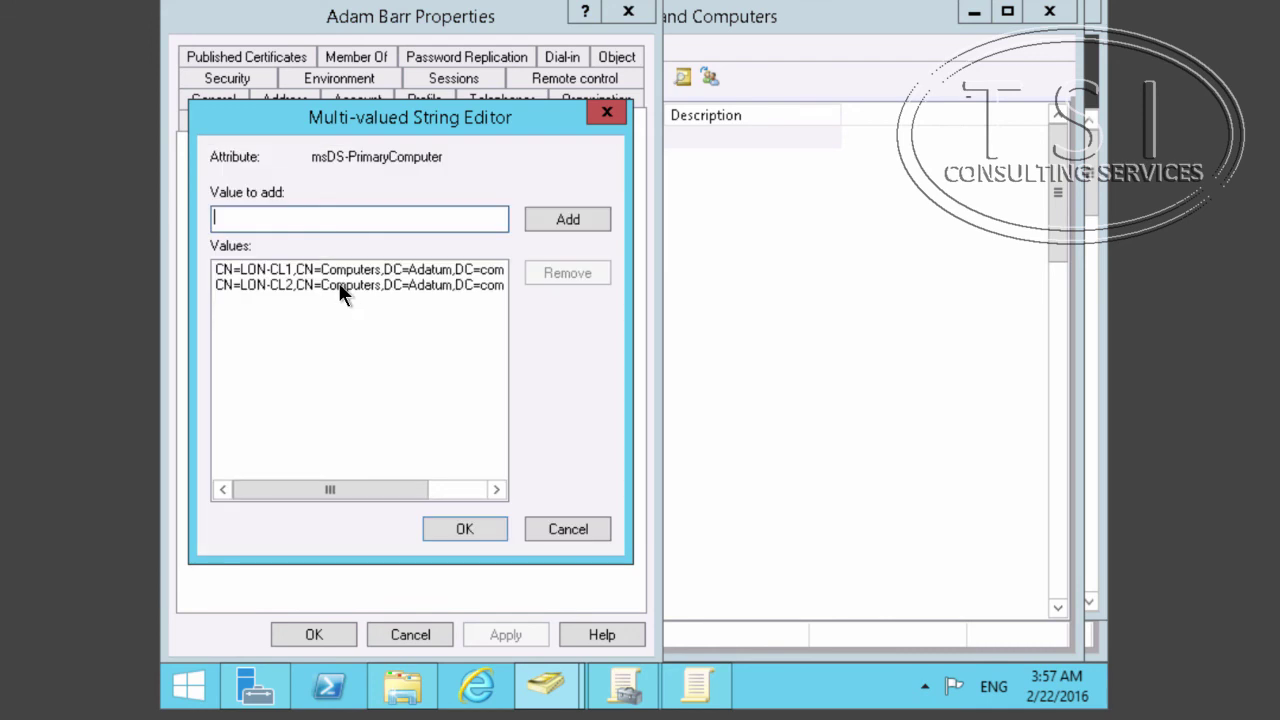
Replace LON-CL2 with CN=LON-CL4,CN=Computers,DC=Adatum,DC=com and save the user's properties.
click(329, 286)
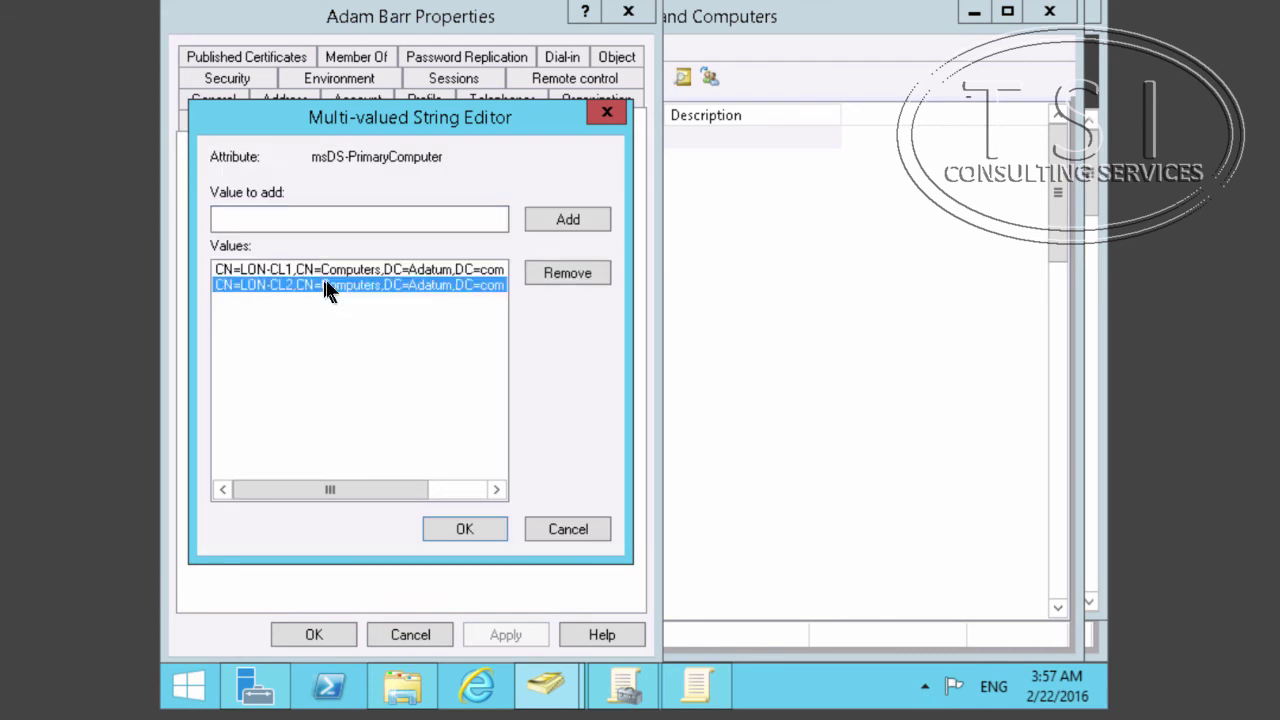
click(555, 272)
click(286, 215)
key(BackSpace)
text(1)
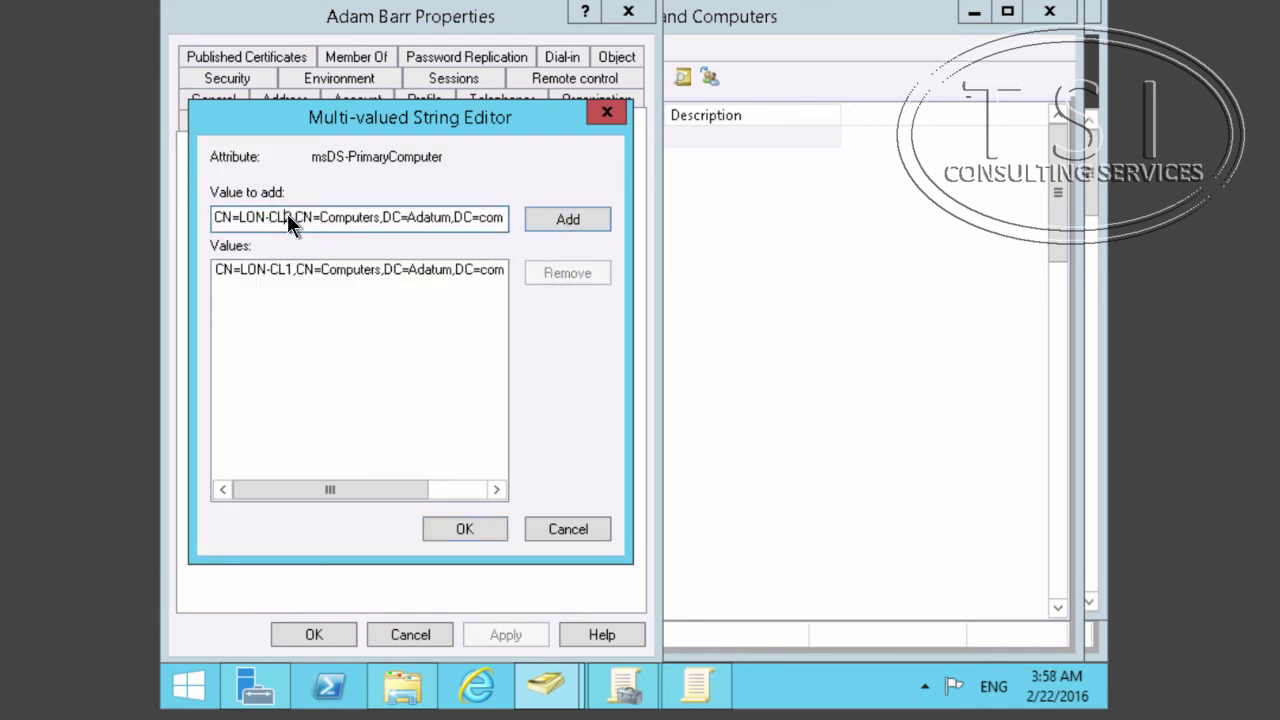
key(BackSpace)
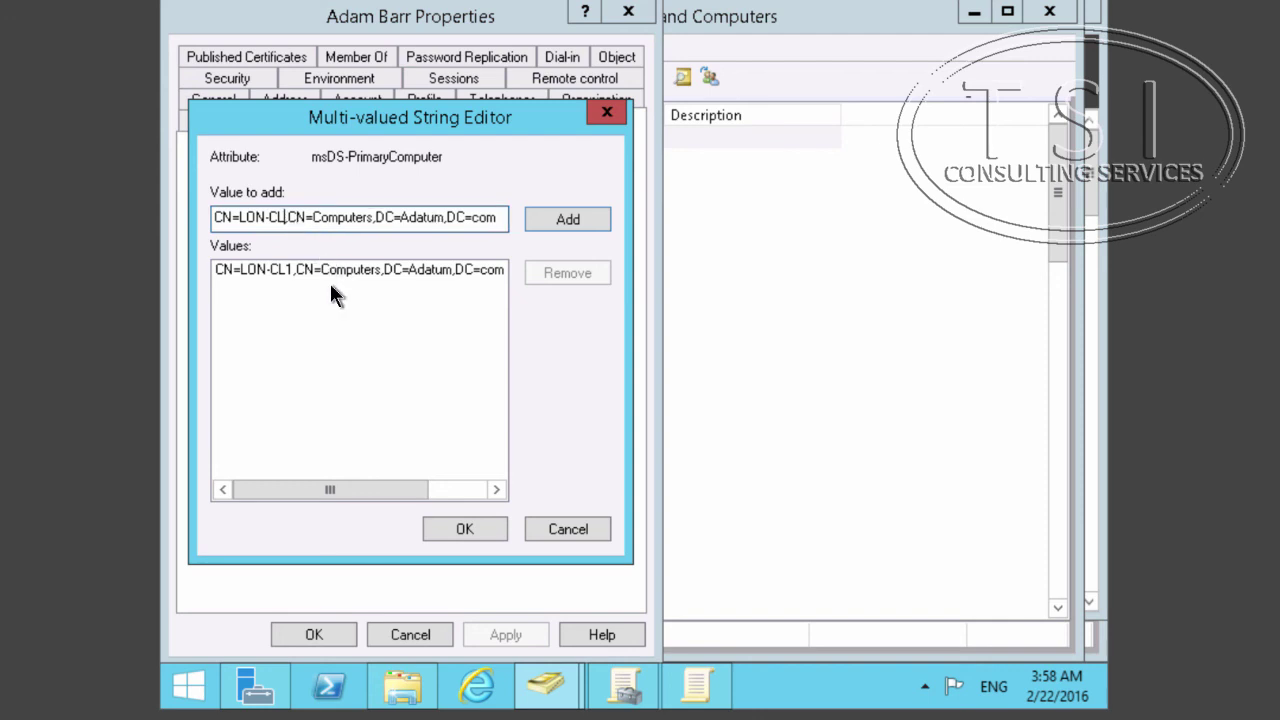
text(4)
click(556, 219)
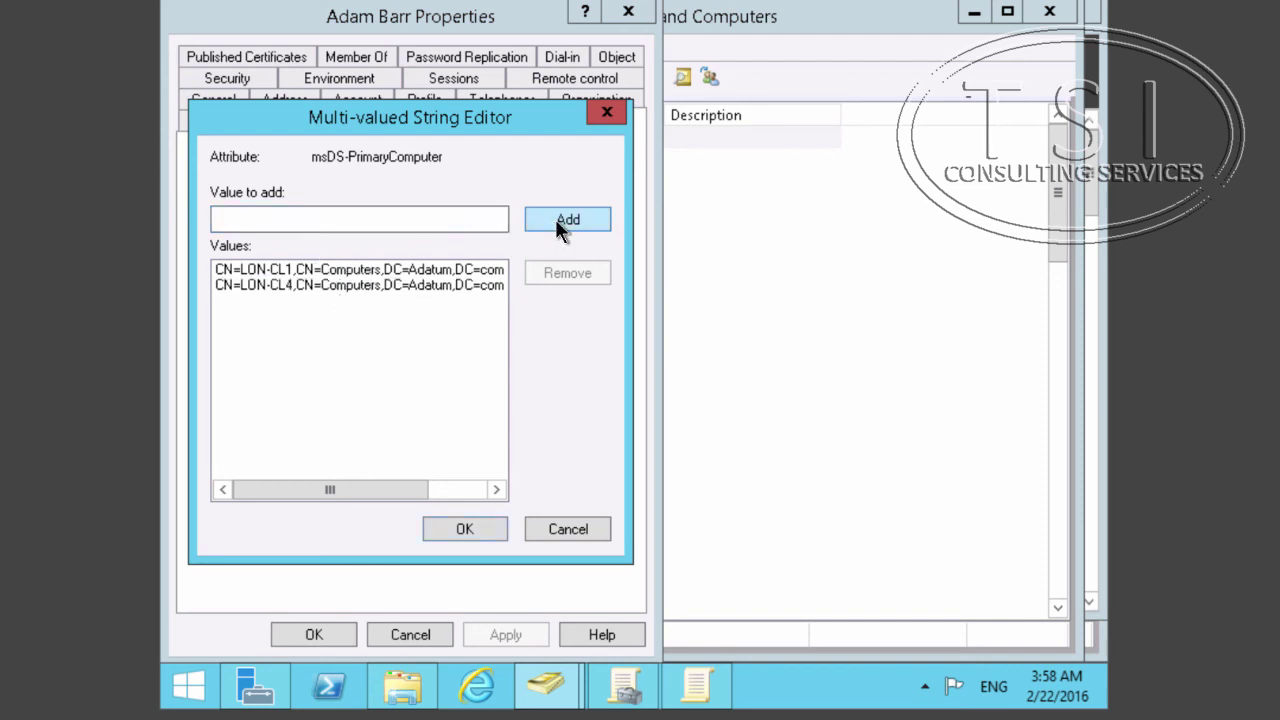
click(468, 529)
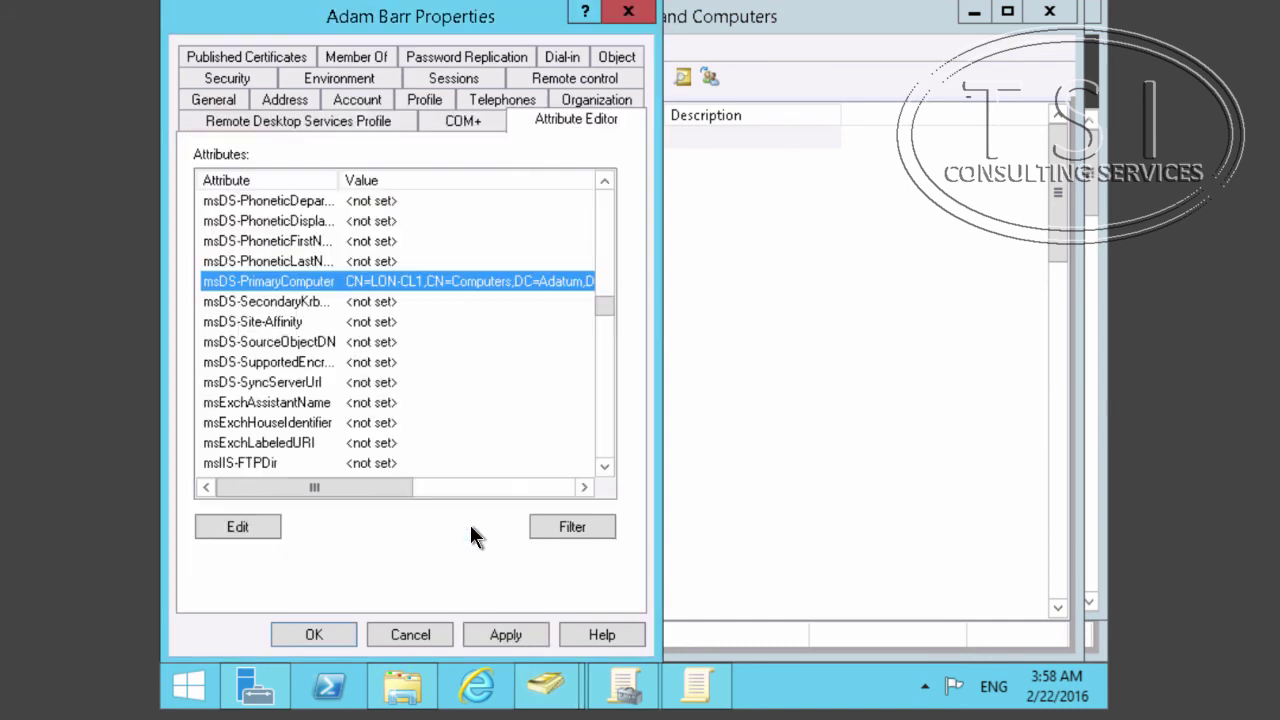
click(314, 634)
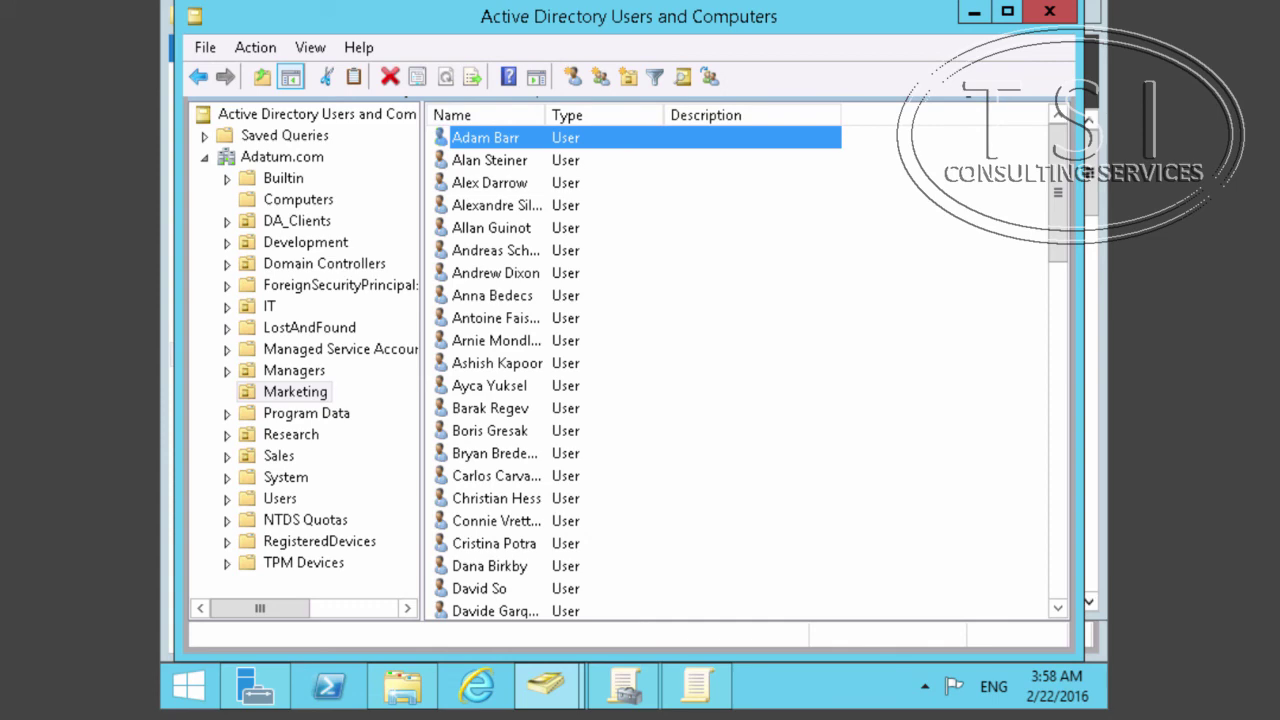
On LON-CL4, open Properties of the david file in Documents to verify its location.
mouse_move(418, 12)
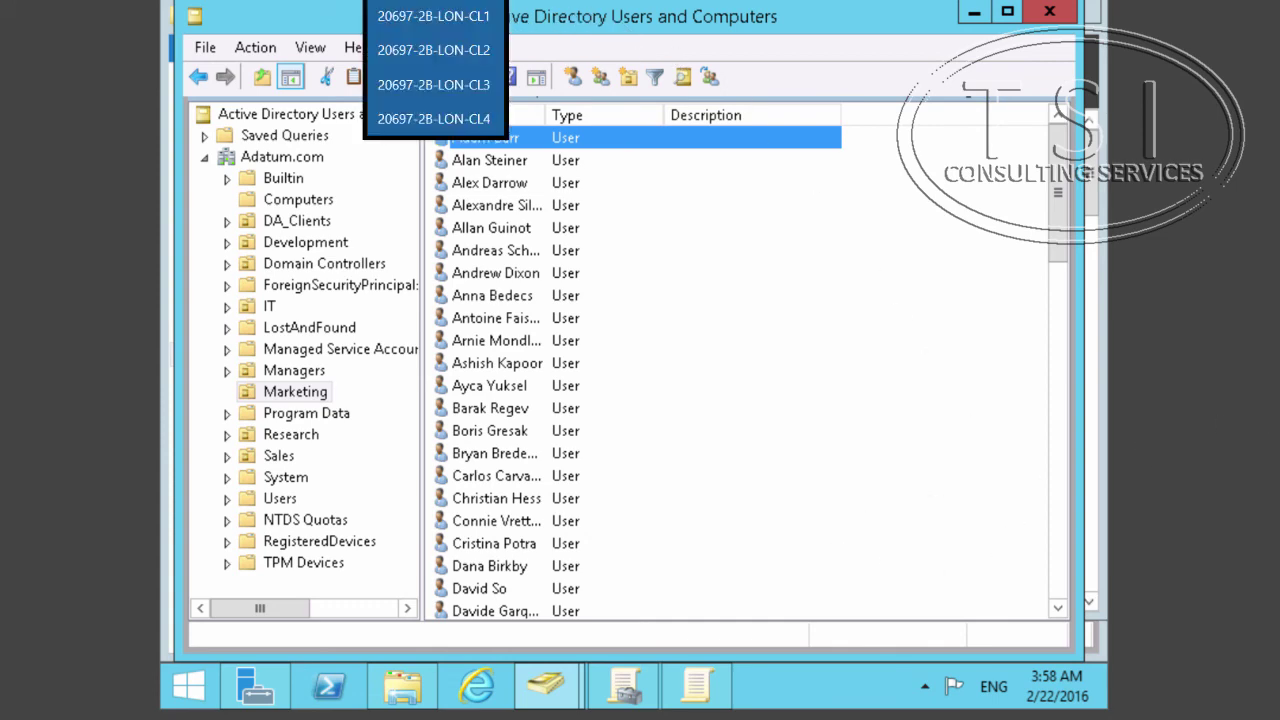
click(451, 118)
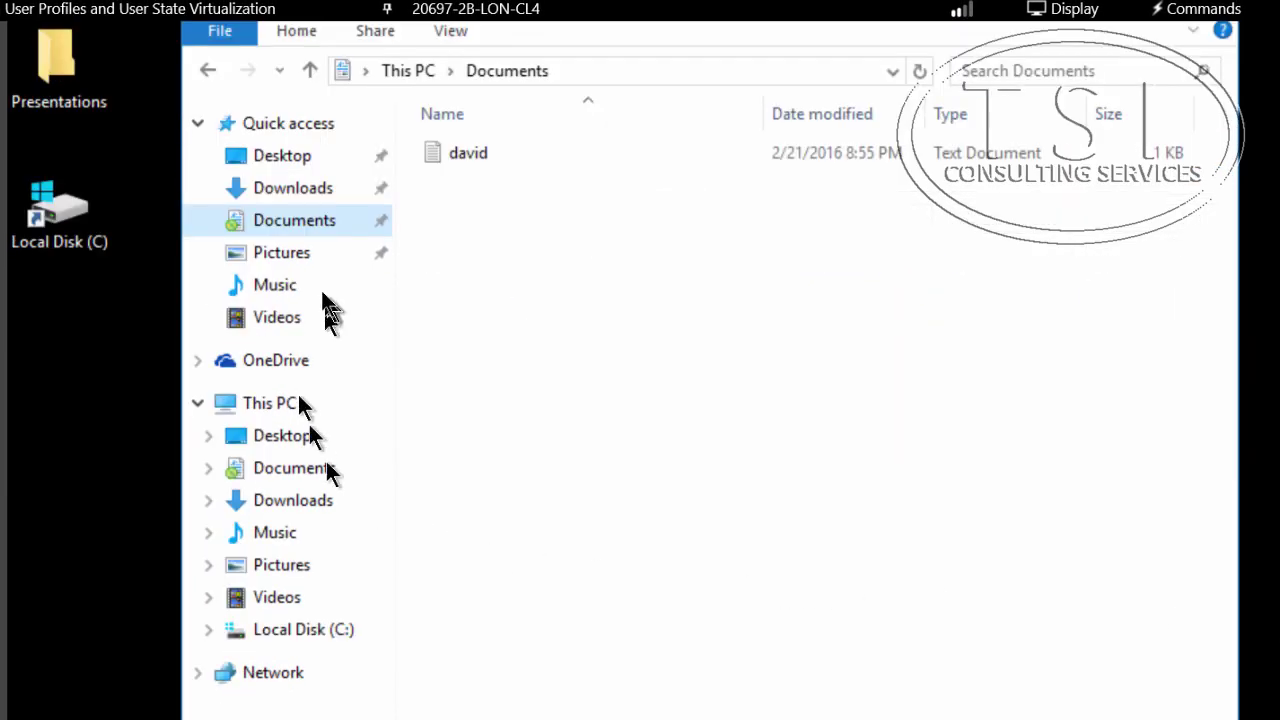
click(297, 190)
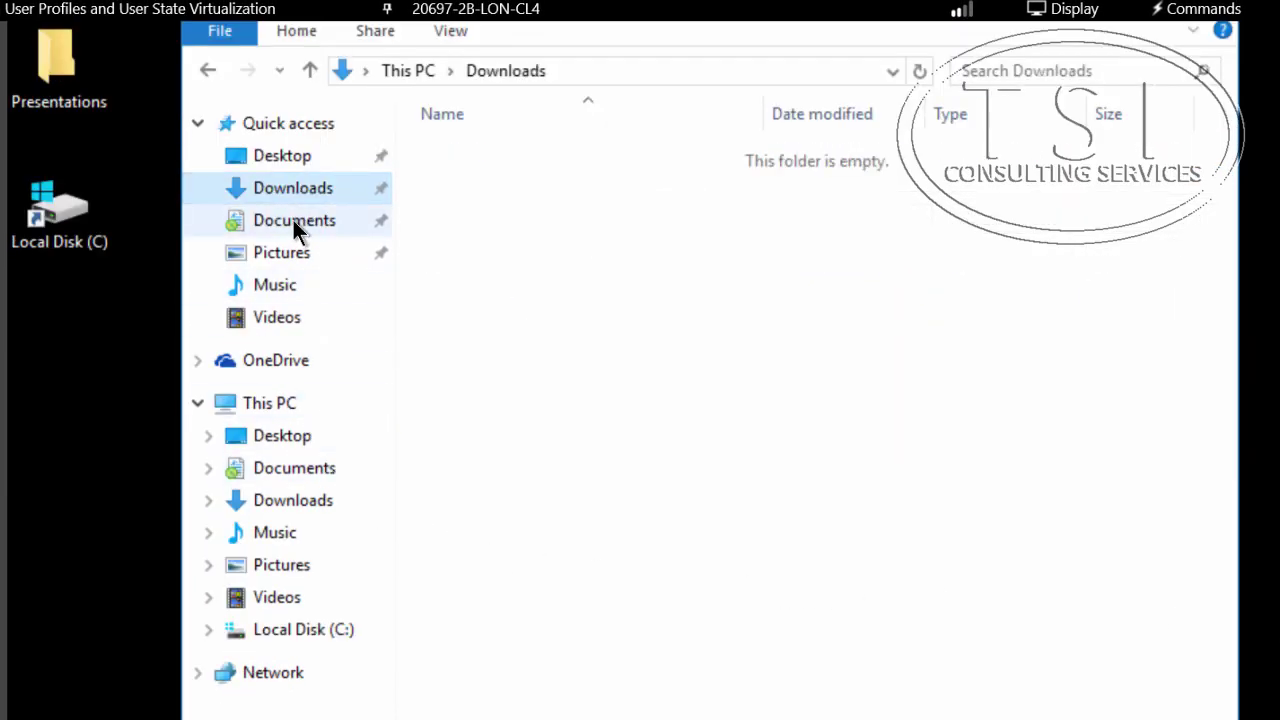
click(293, 220)
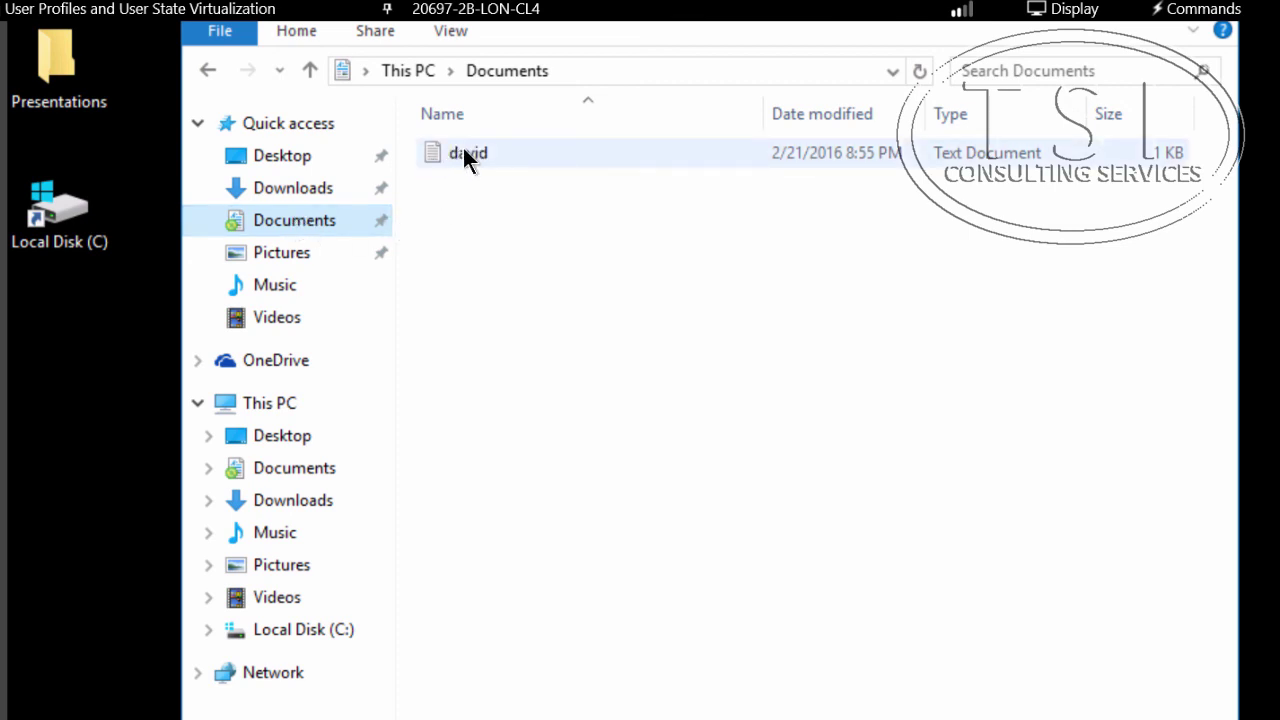
right_click(463, 148)
click(622, 605)
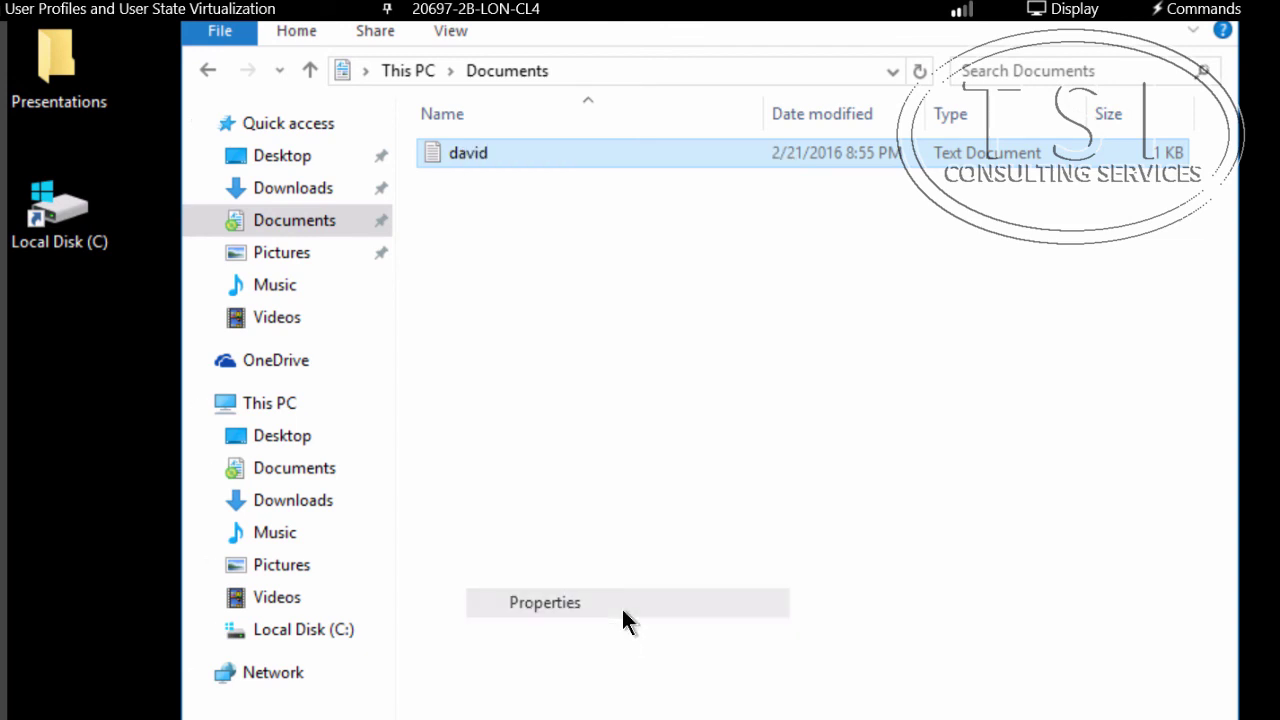